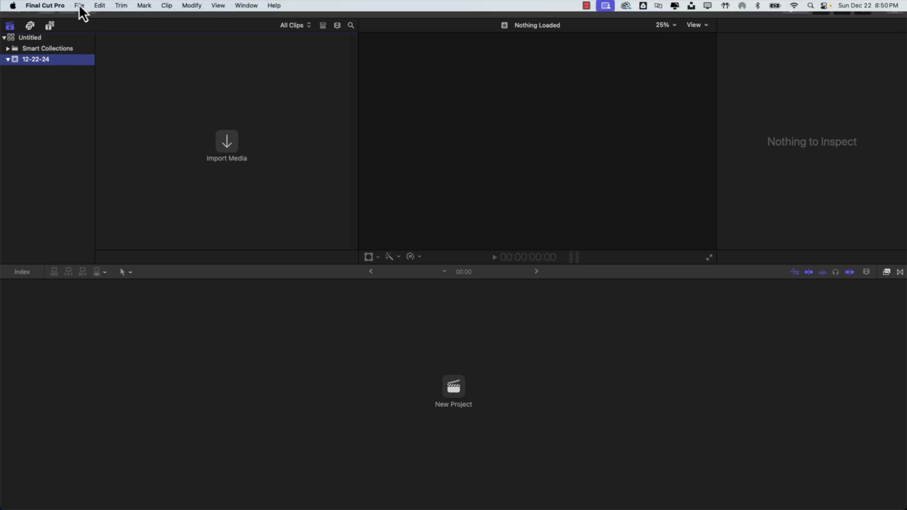
- Close the Untitled library and create a new library named Learn FCP in the Movies folder
{"action": "left_click", "coordinate": [78, 5]}
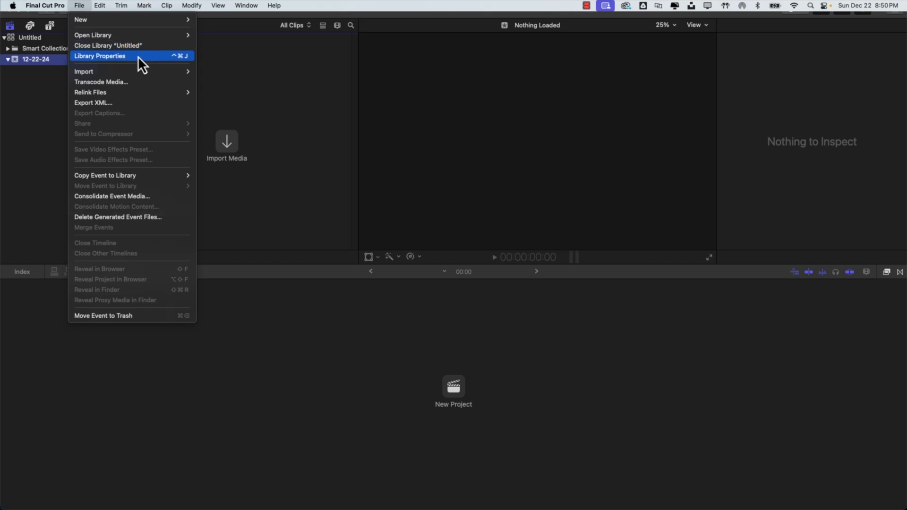
{"action": "left_click", "coordinate": [125, 46]}
{"action": "left_click", "coordinate": [81, 4]}
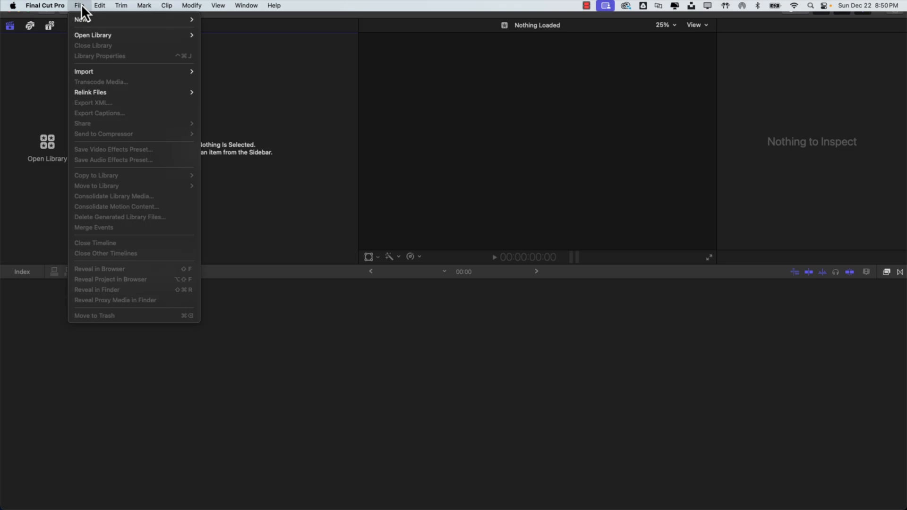
{"action": "mouse_move", "coordinate": [169, 19]}
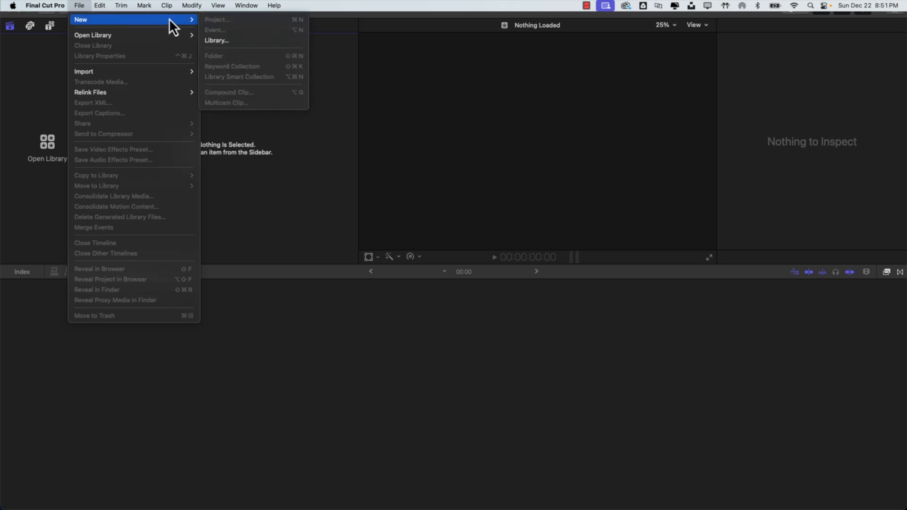
{"action": "left_click", "coordinate": [218, 41]}
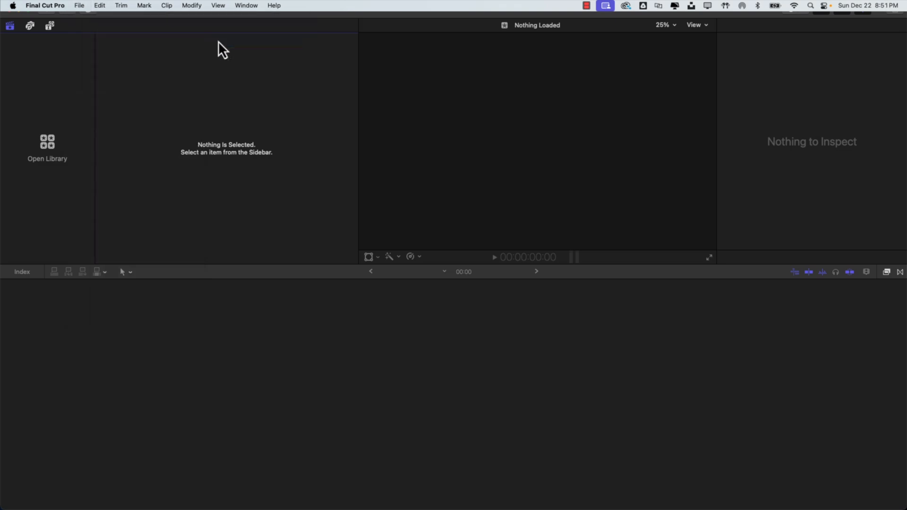
{"action": "type", "text": "Learn FCP"}
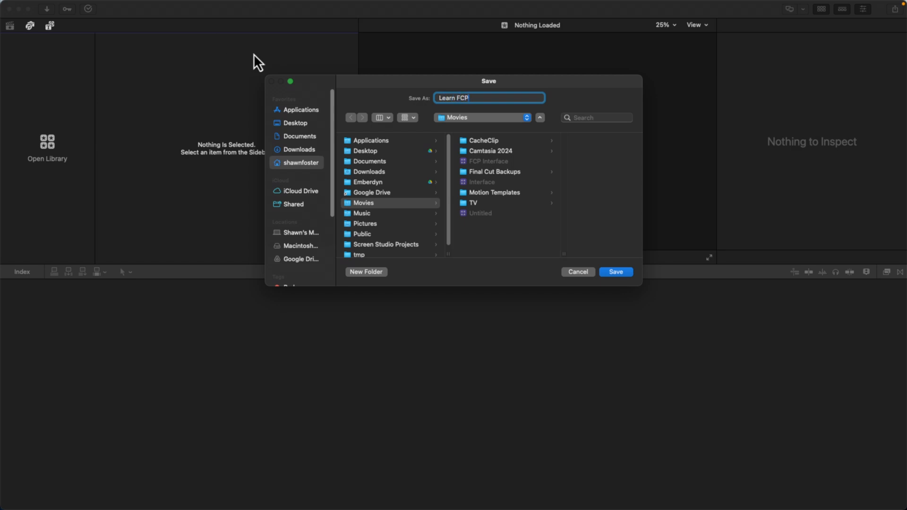
{"action": "left_click", "coordinate": [615, 272]}
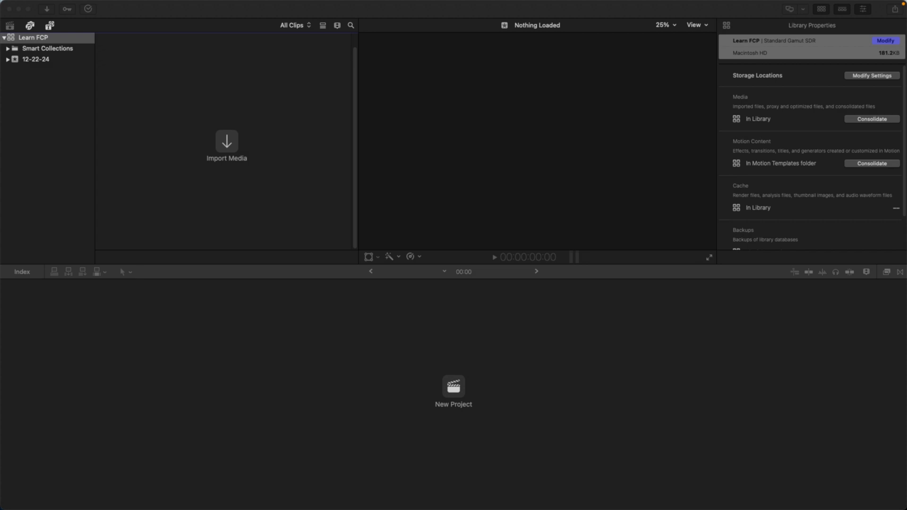
- Expand the library's Smart Collections and examine All Video, Audio Only, Favorites, Projects and Stills
{"action": "left_click", "coordinate": [30, 48]}
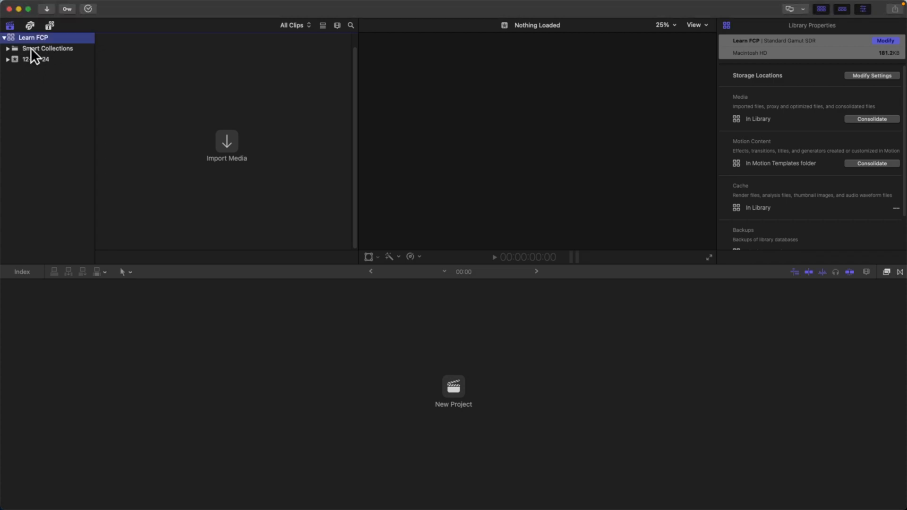
{"action": "left_click", "coordinate": [35, 48]}
{"action": "left_click", "coordinate": [7, 48]}
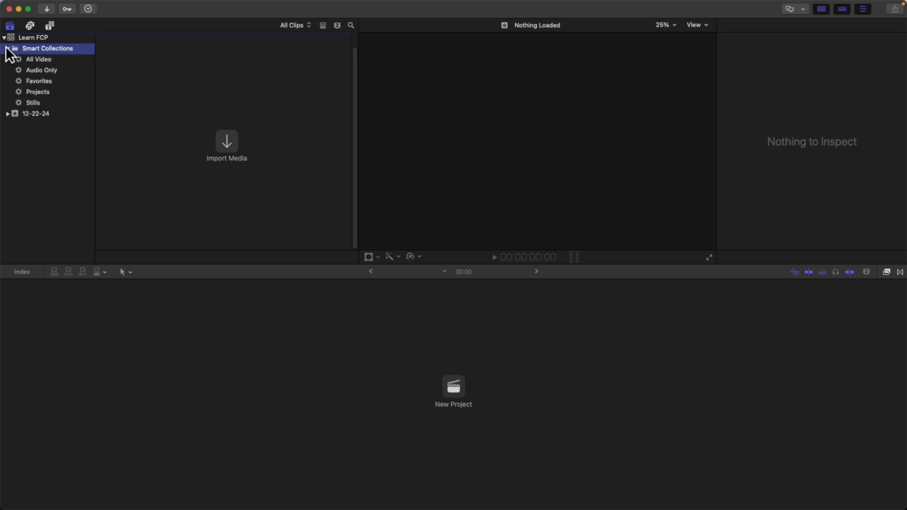
{"action": "left_click", "coordinate": [36, 57]}
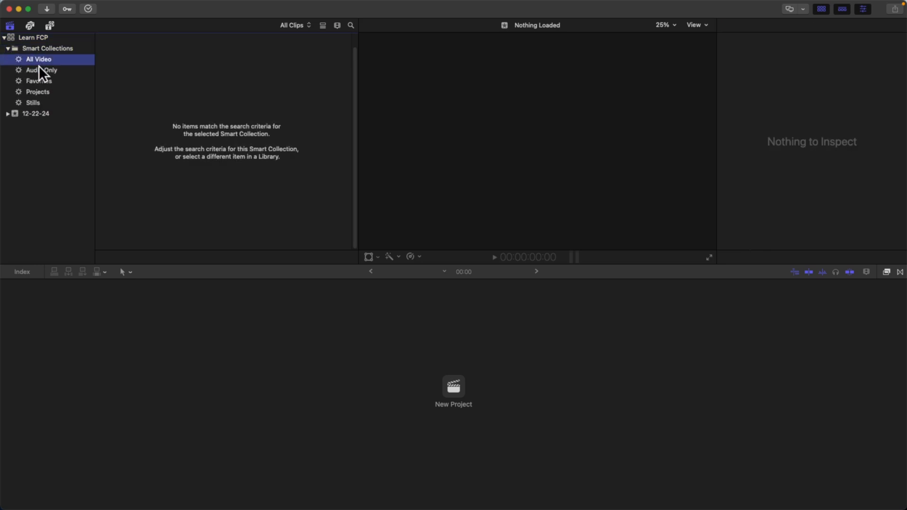
{"action": "left_click", "coordinate": [38, 68]}
{"action": "left_click", "coordinate": [35, 81]}
{"action": "left_click", "coordinate": [35, 93]}
{"action": "left_click", "coordinate": [34, 101]}
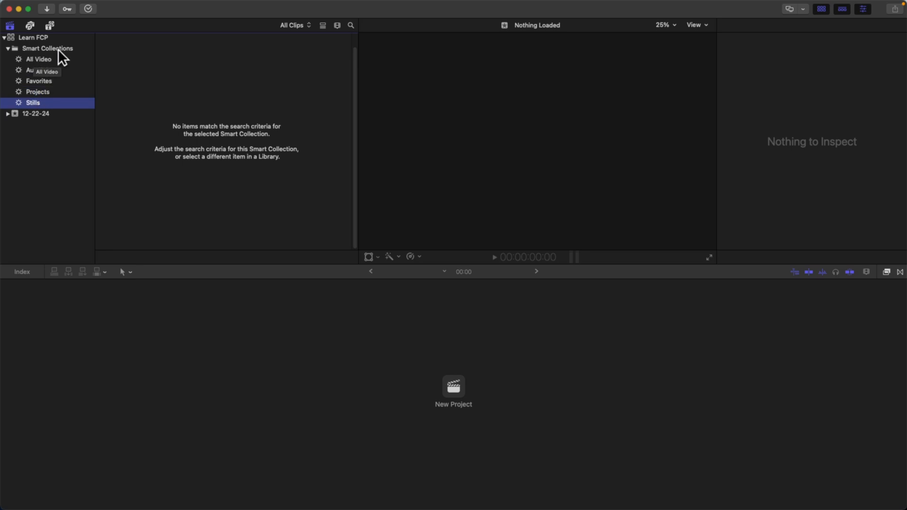
{"action": "left_click", "coordinate": [30, 58]}
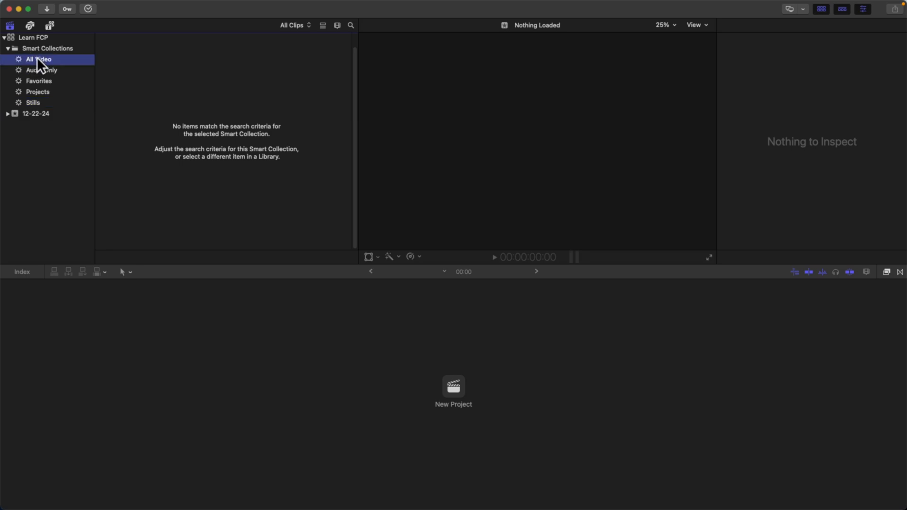
{"action": "left_click", "coordinate": [32, 70]}
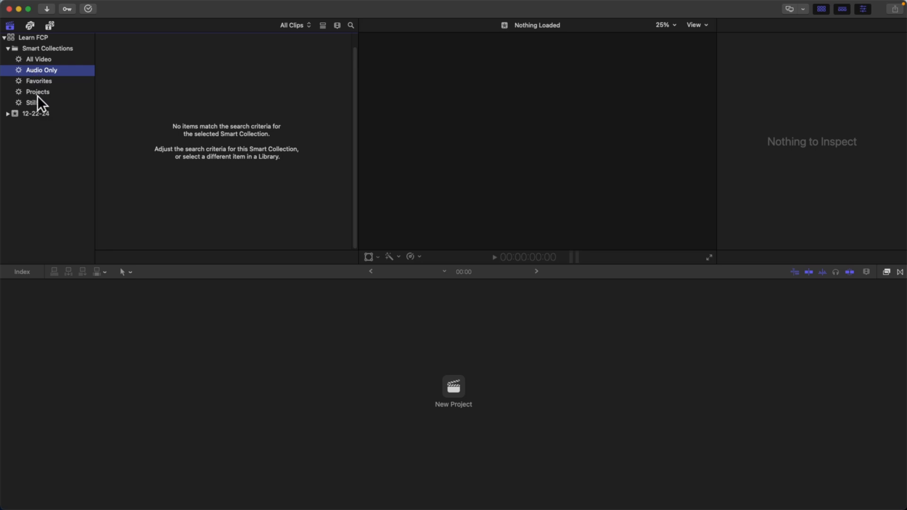
- Add a new smart collection to the library's Smart Collections folder and view its filter criteria window
{"action": "right_click", "coordinate": [35, 50]}
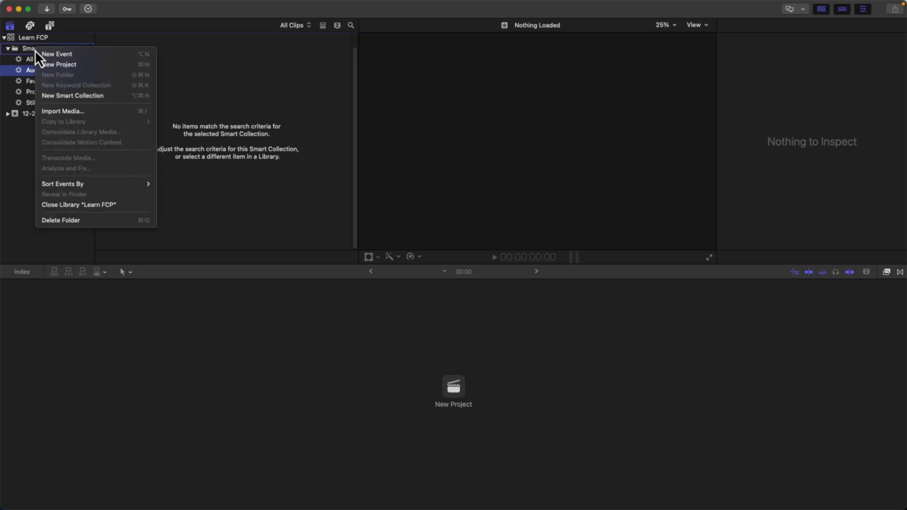
{"action": "left_click", "coordinate": [61, 97]}
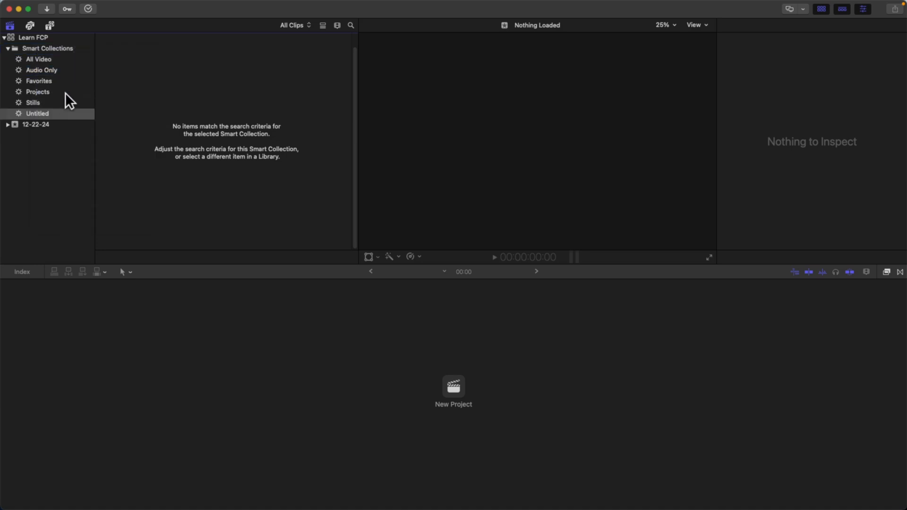
{"action": "double_click", "coordinate": [36, 114]}
{"action": "left_click_drag", "start_coordinate": [370, 115], "coordinate": [448, 117]}
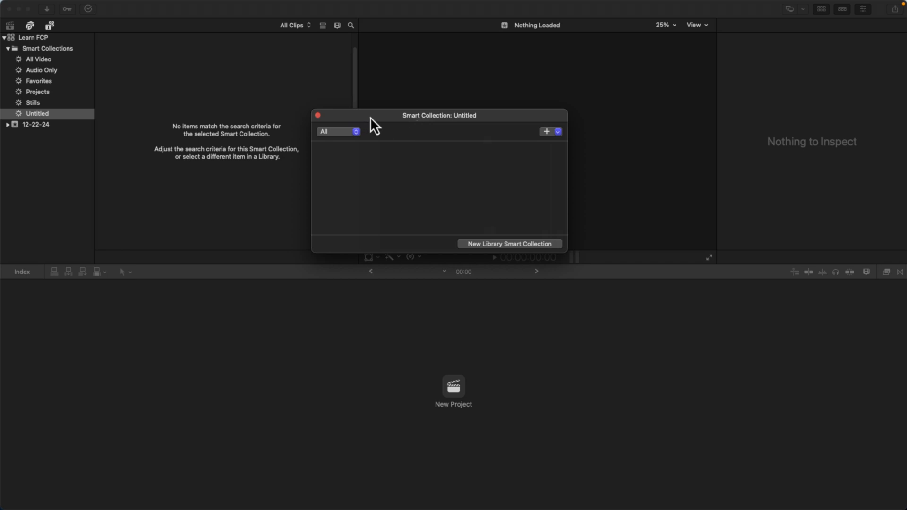
{"action": "left_click", "coordinate": [317, 115]}
- Create a keyword collection named Video in the 12-22-24 event
{"action": "left_click", "coordinate": [21, 59]}
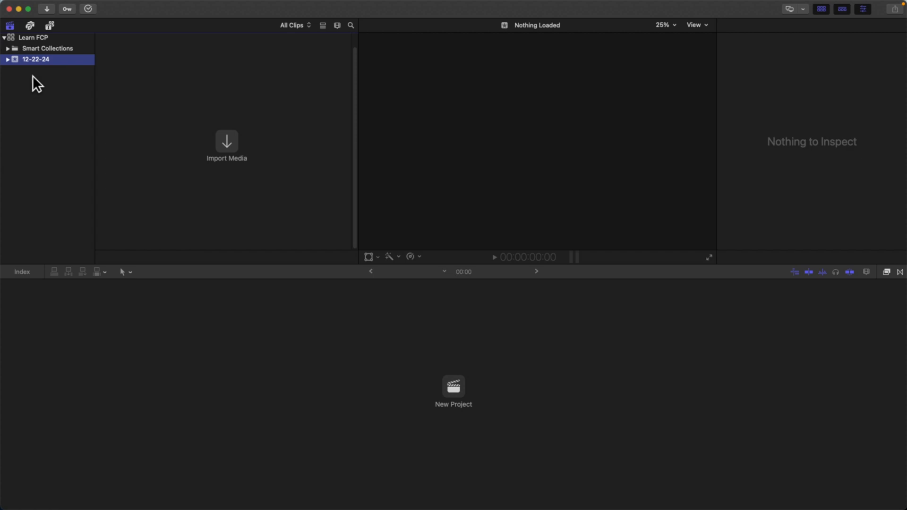
{"action": "right_click", "coordinate": [38, 58]}
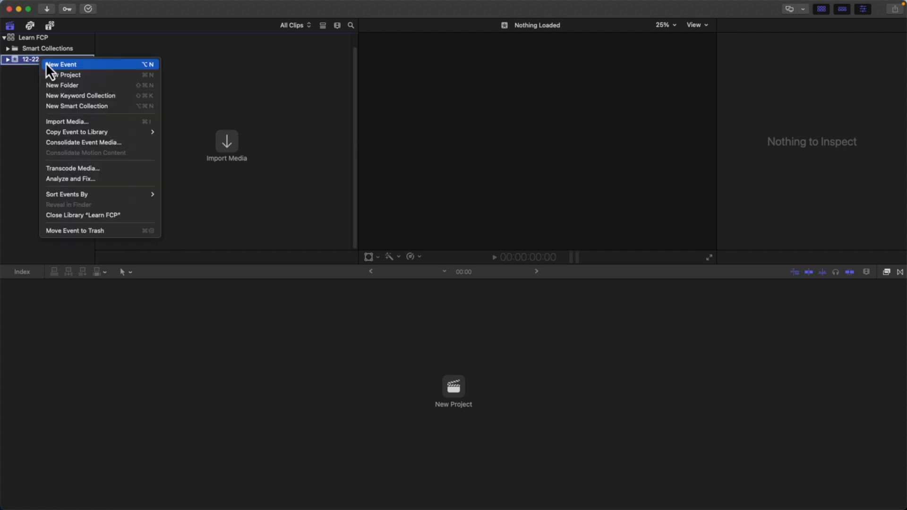
{"action": "left_click", "coordinate": [73, 95]}
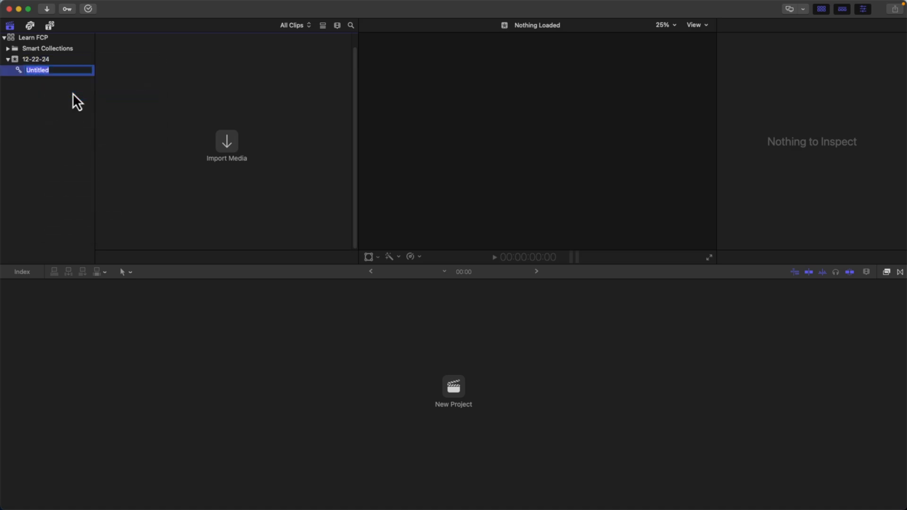
{"action": "key", "text": "BackSpace"}
{"action": "type", "text": "Video"}
{"action": "key", "text": "Return"}
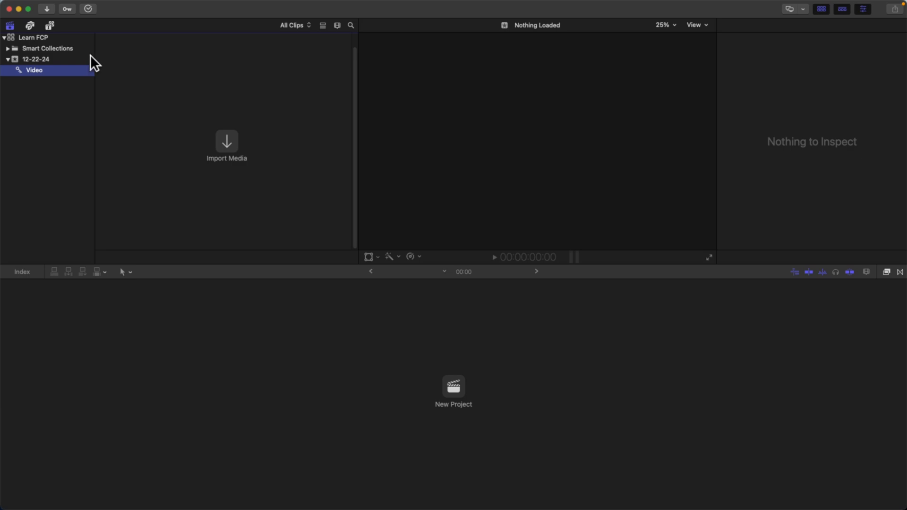
- Add a second keyword collection named Audio to the 12-22-24 event
{"action": "left_click", "coordinate": [34, 60]}
{"action": "right_click", "coordinate": [35, 61]}
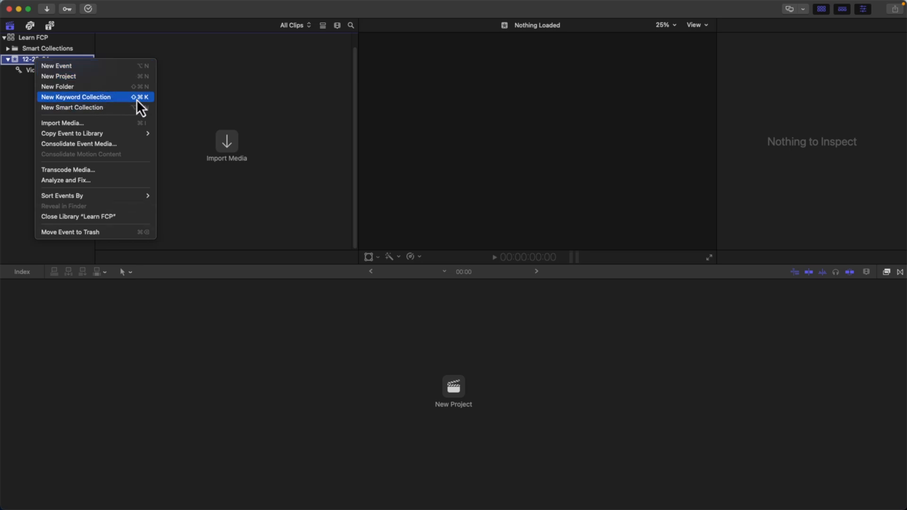
{"action": "left_click", "coordinate": [123, 55]}
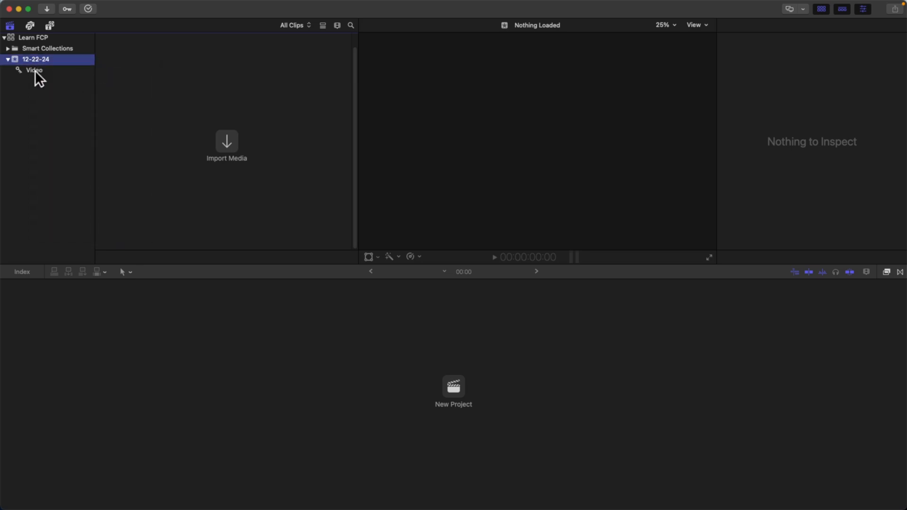
{"action": "left_click", "coordinate": [35, 71]}
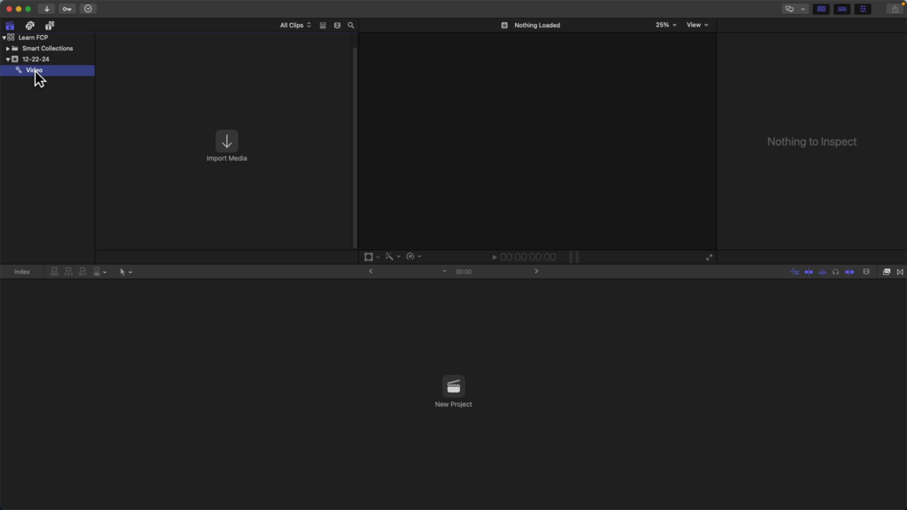
{"action": "key", "text": "super+shift+k"}
{"action": "type", "text": "Audio"}
{"action": "key", "text": "Return"}
- Import the four MP4 clips (polar bears, lion, camels, train rails) from the Desktop's Videos folder into the Video keyword collection
{"action": "left_click", "coordinate": [29, 59]}
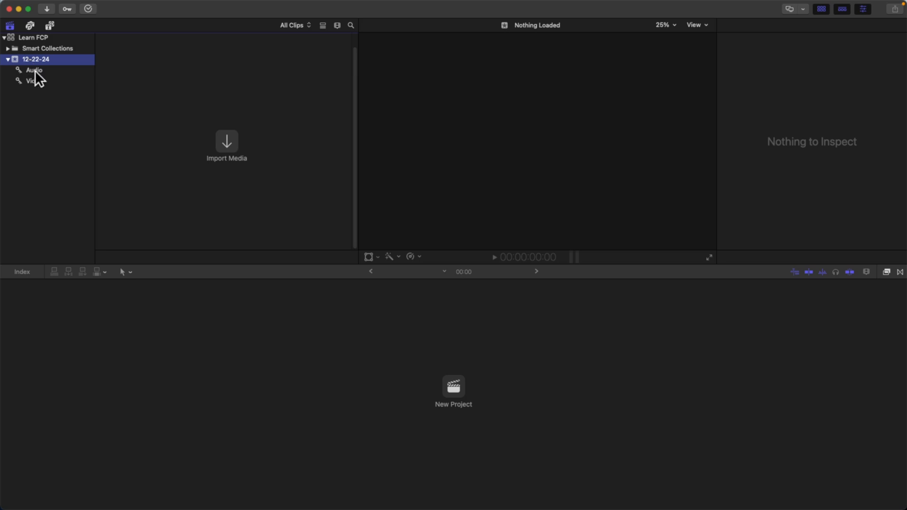
{"action": "left_click", "coordinate": [35, 70]}
{"action": "left_click", "coordinate": [31, 80]}
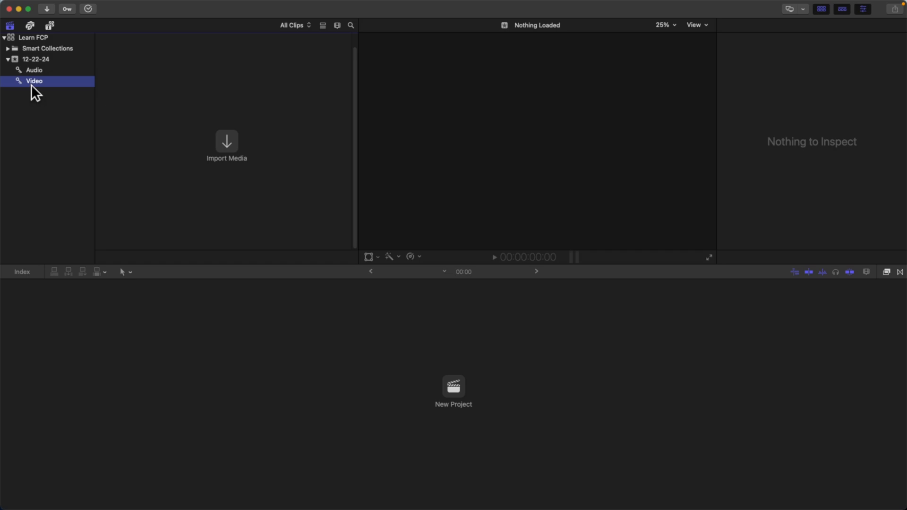
{"action": "left_click", "coordinate": [31, 71]}
{"action": "left_click", "coordinate": [32, 82]}
{"action": "left_click", "coordinate": [226, 142]}
{"action": "left_click_drag", "start_coordinate": [321, 49], "coordinate": [353, 41]}
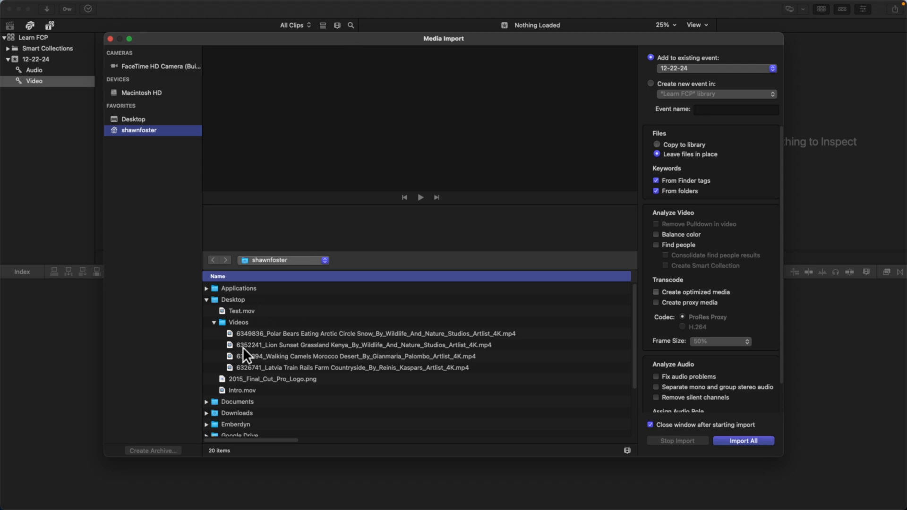
{"action": "left_click", "coordinate": [240, 335]}
{"action": "left_click", "coordinate": [260, 368], "text": "shift"}
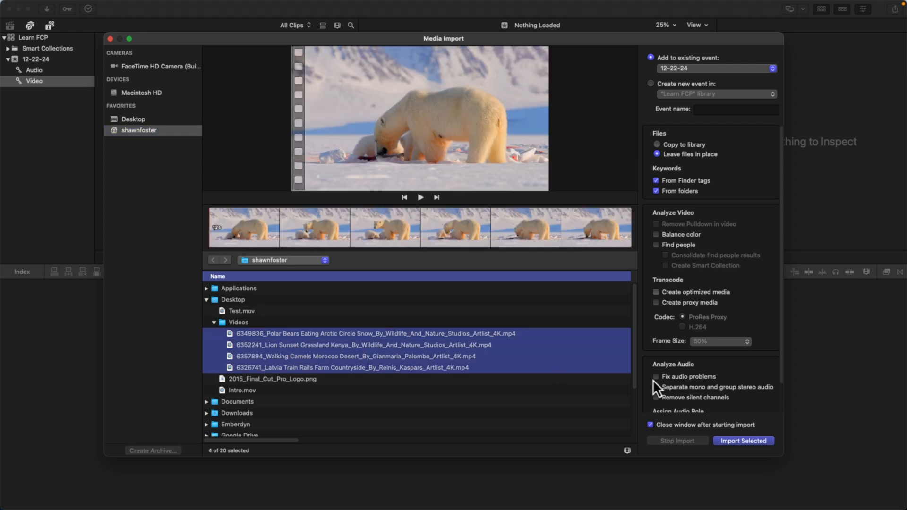
{"action": "left_click", "coordinate": [745, 443]}
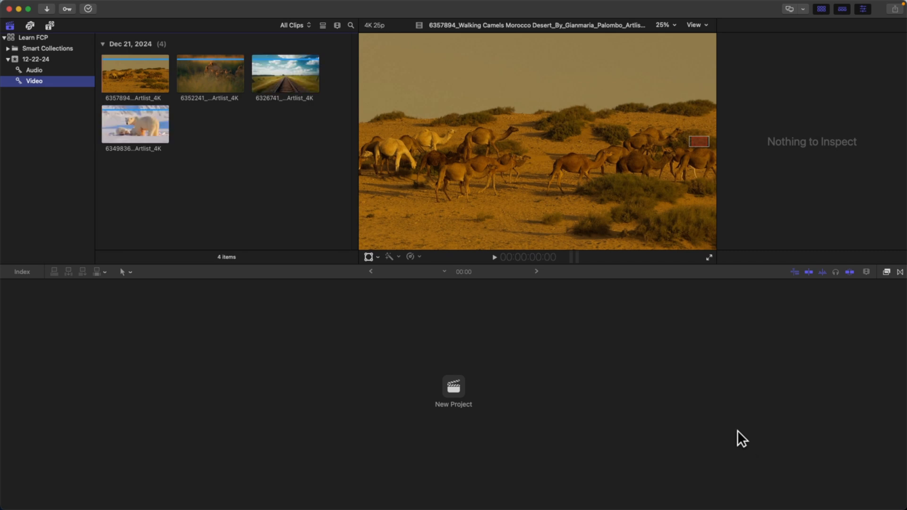
- Compare the contents of the Audio and Video keyword collections after the clip import
{"action": "left_click", "coordinate": [32, 69]}
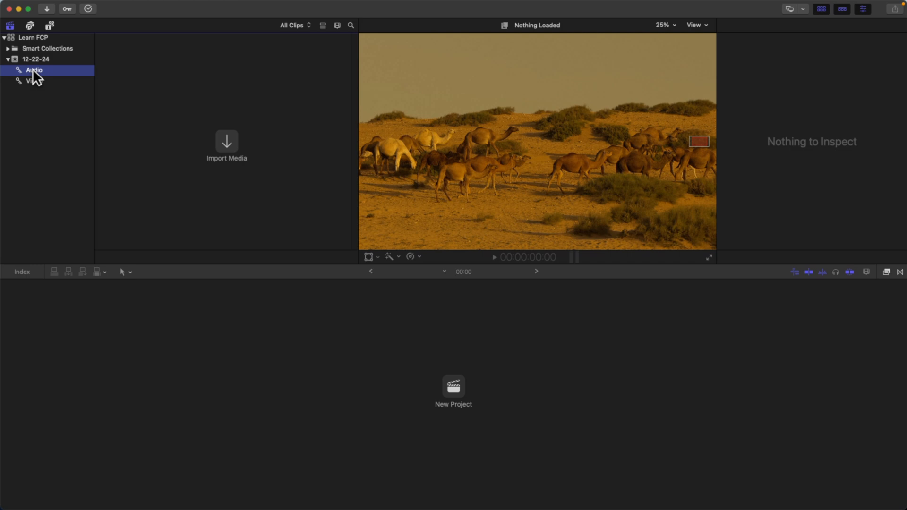
{"action": "left_click", "coordinate": [34, 81]}
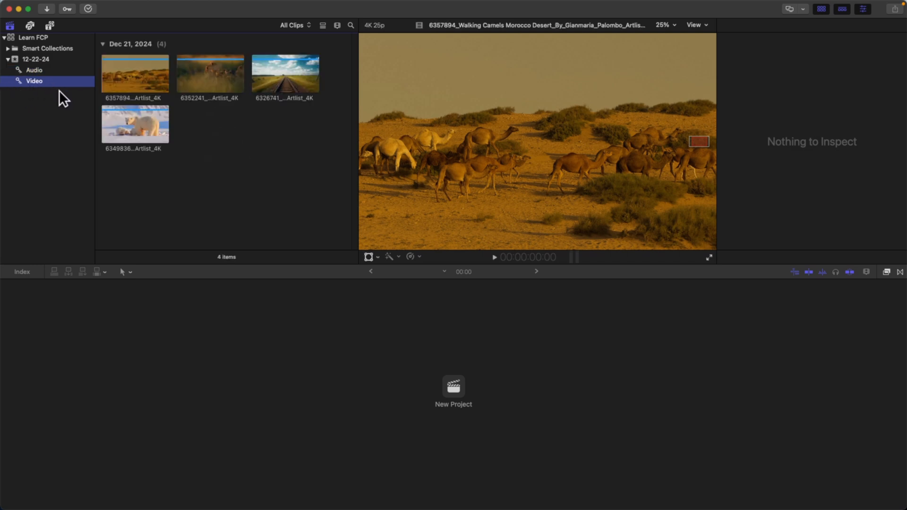
{"action": "left_click", "coordinate": [149, 149]}
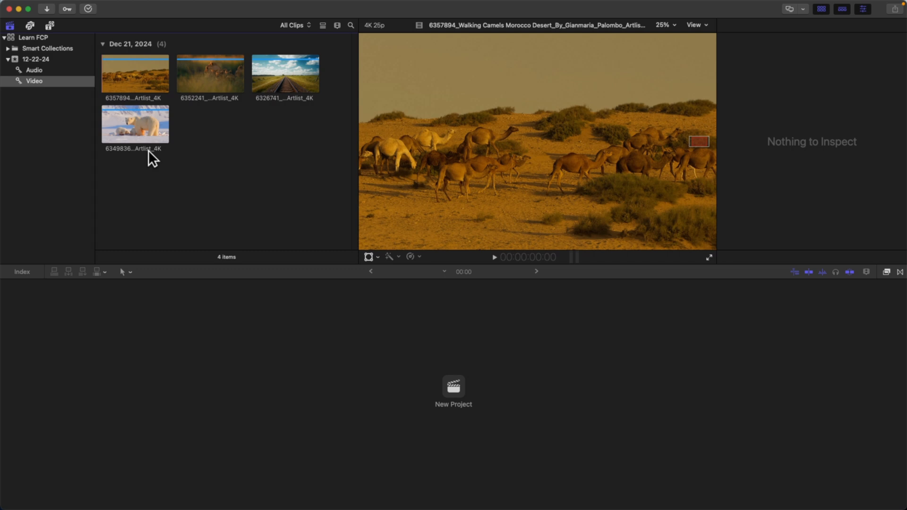
{"action": "left_click", "coordinate": [34, 81]}
{"action": "left_click", "coordinate": [31, 70]}
{"action": "left_click", "coordinate": [34, 82]}
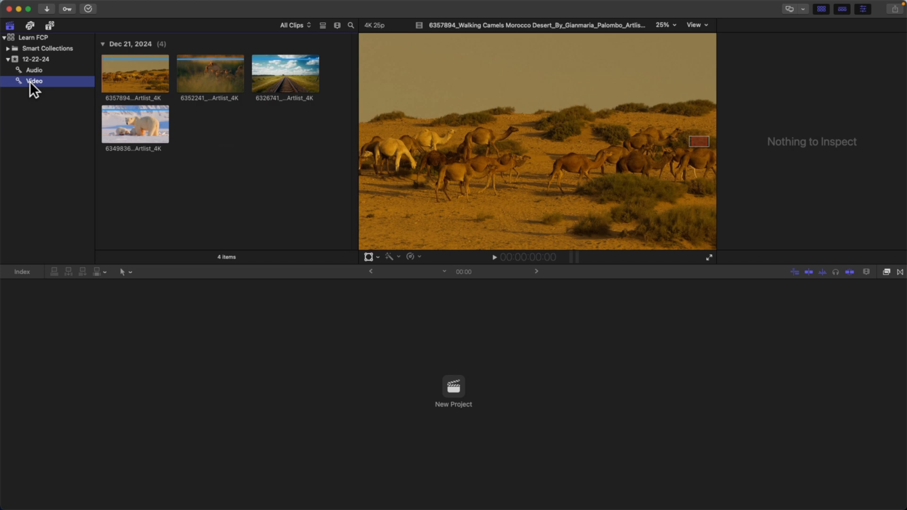
- Import Letra - Like a Bird.mp3 from the Downloads folder into the Audio keyword collection and show that collection
{"action": "left_click", "coordinate": [35, 70]}
{"action": "key", "text": "super+i"}
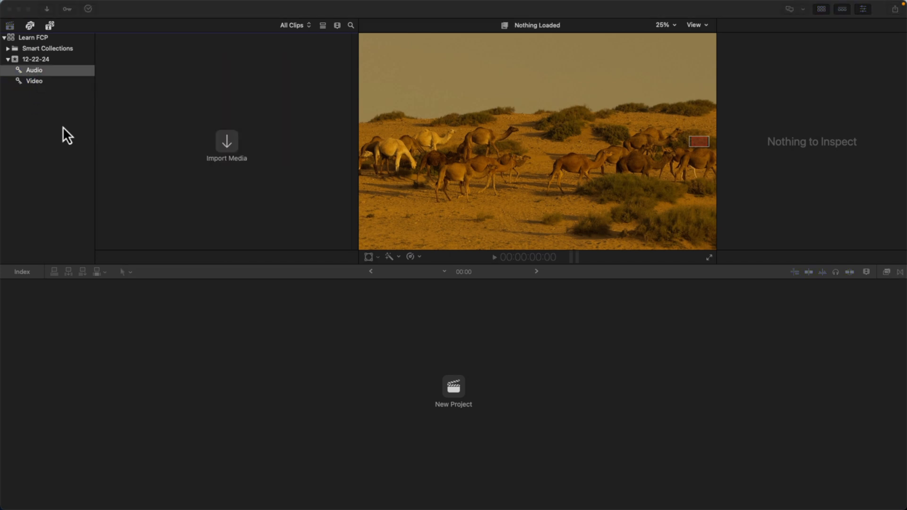
{"action": "left_click", "coordinate": [228, 138]}
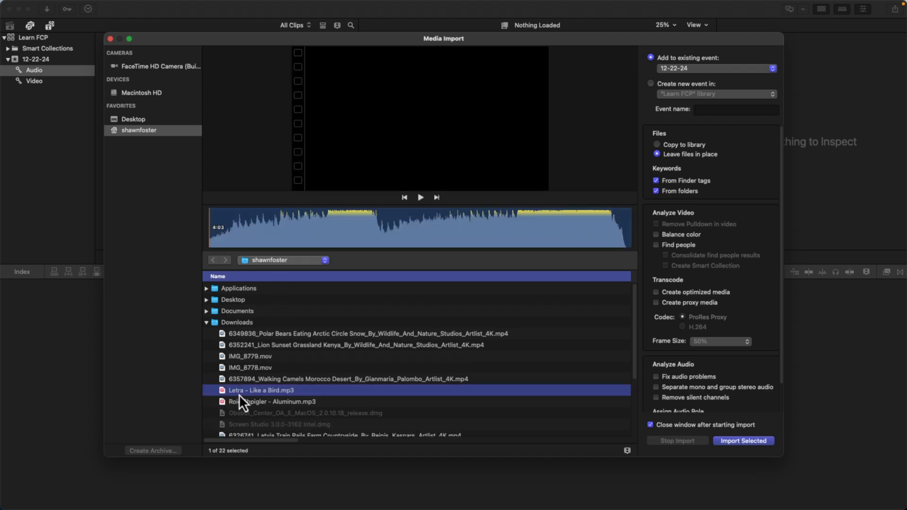
{"action": "left_click", "coordinate": [733, 442]}
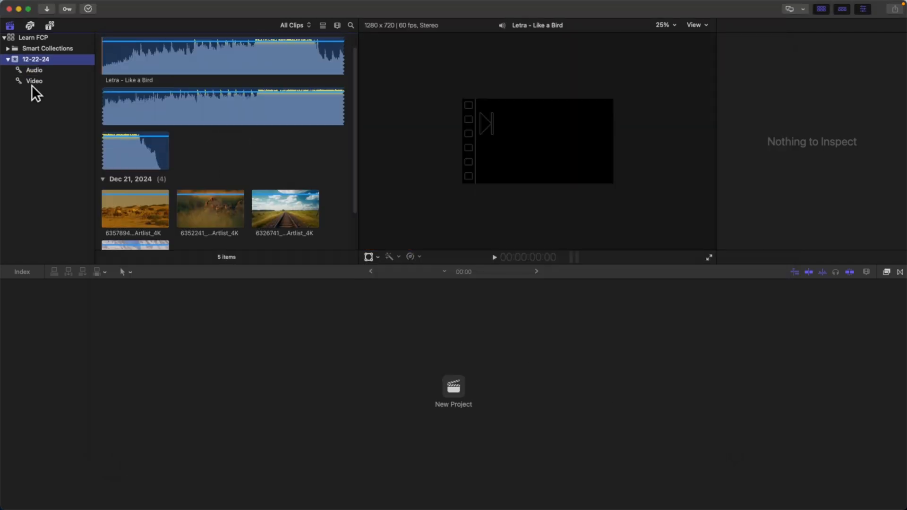
{"action": "left_click", "coordinate": [34, 71]}
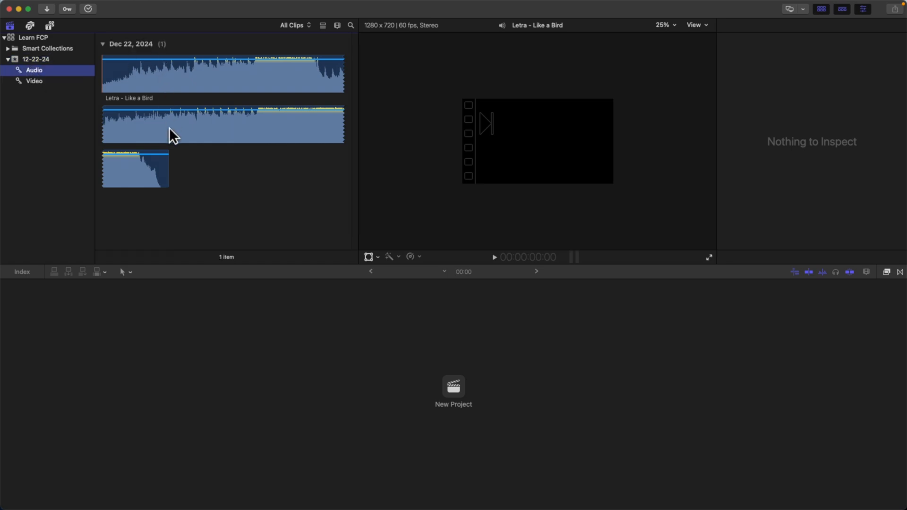
- Compare the contents of the Video and Audio keyword collections and return to the Video collection
{"action": "left_click", "coordinate": [32, 81]}
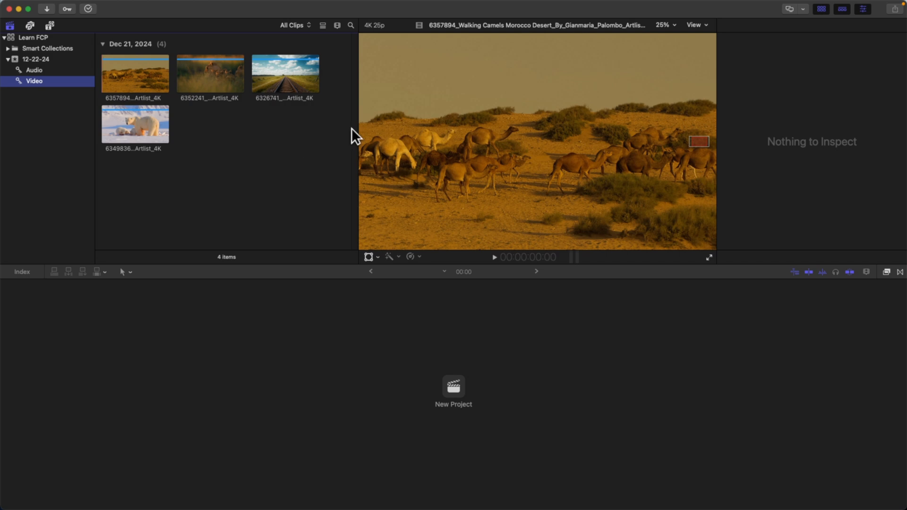
{"action": "left_click", "coordinate": [29, 72]}
{"action": "left_click", "coordinate": [31, 78]}
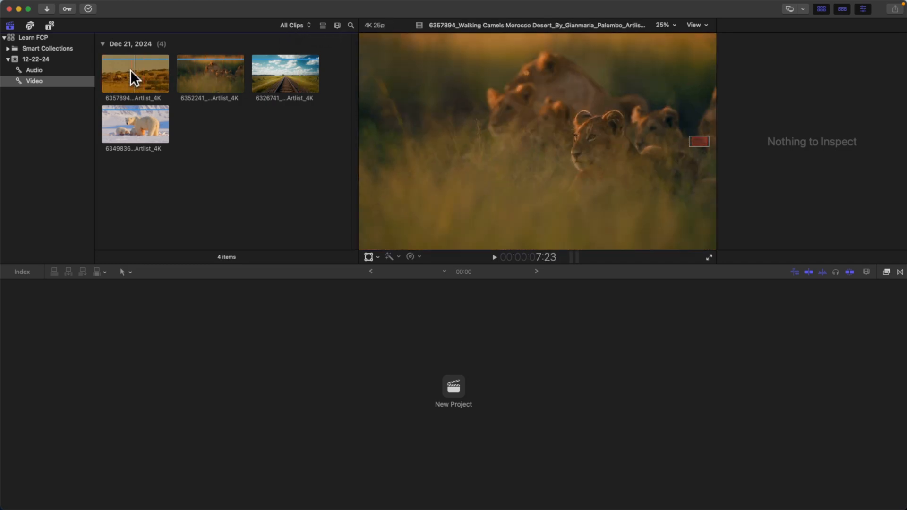
- Rate the walking camels clip as a favorite and mark the train rails clip as rejected
{"action": "left_click", "coordinate": [125, 70]}
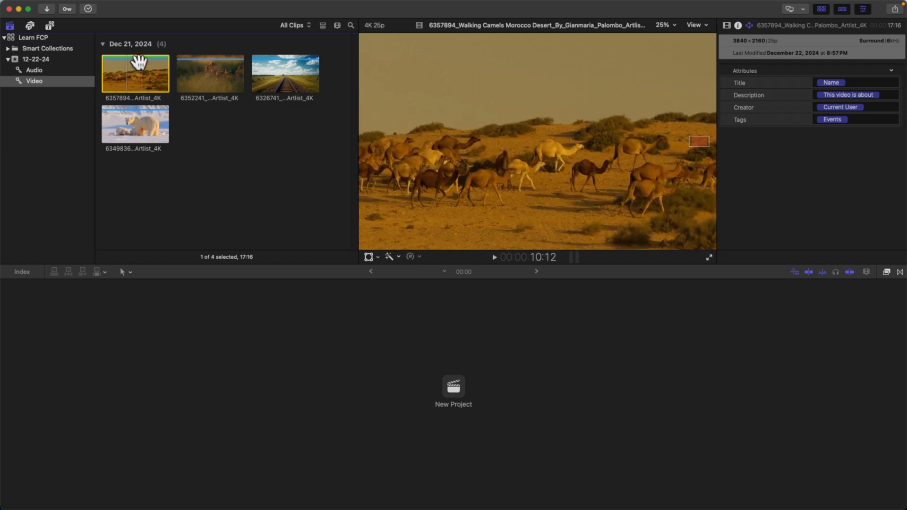
{"action": "left_click", "coordinate": [203, 73]}
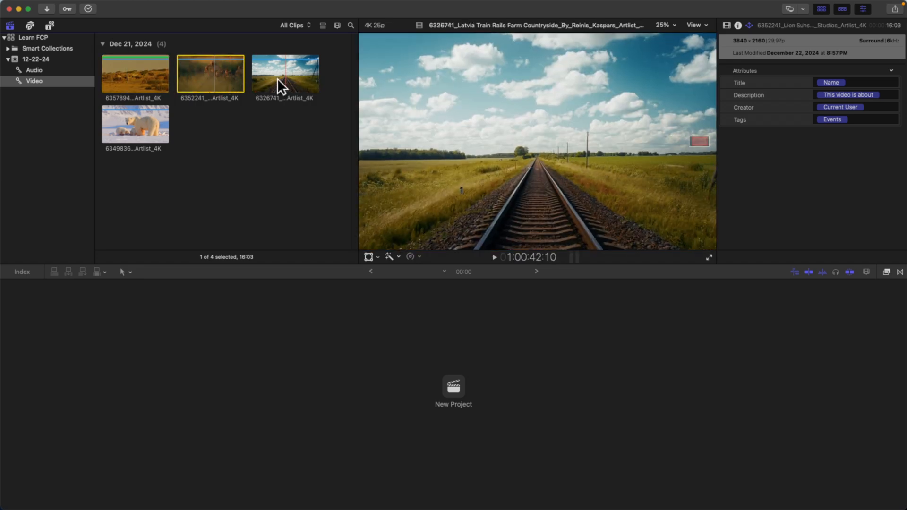
{"action": "left_click", "coordinate": [289, 80]}
- Mark a 06:15 range starting at 5:14 in the lion clip and rate that range as a favorite
{"action": "key", "text": "h"}
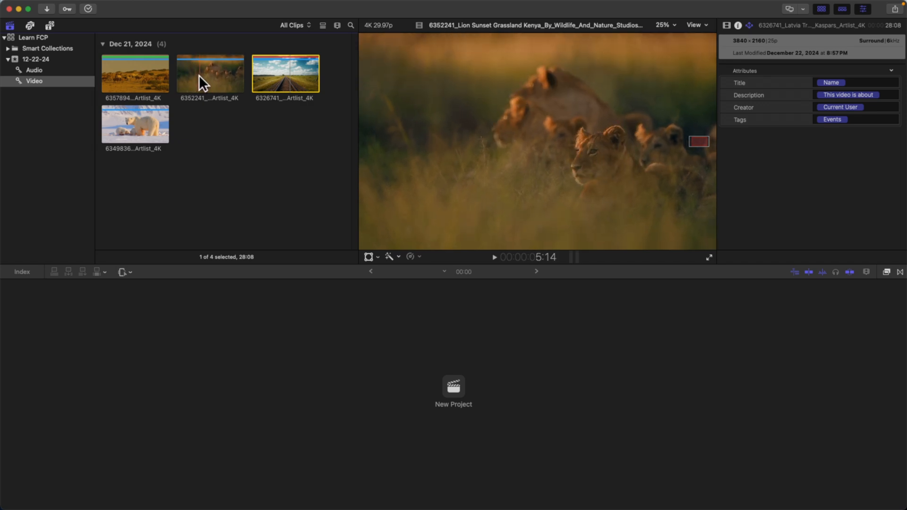
{"action": "key", "text": "i"}
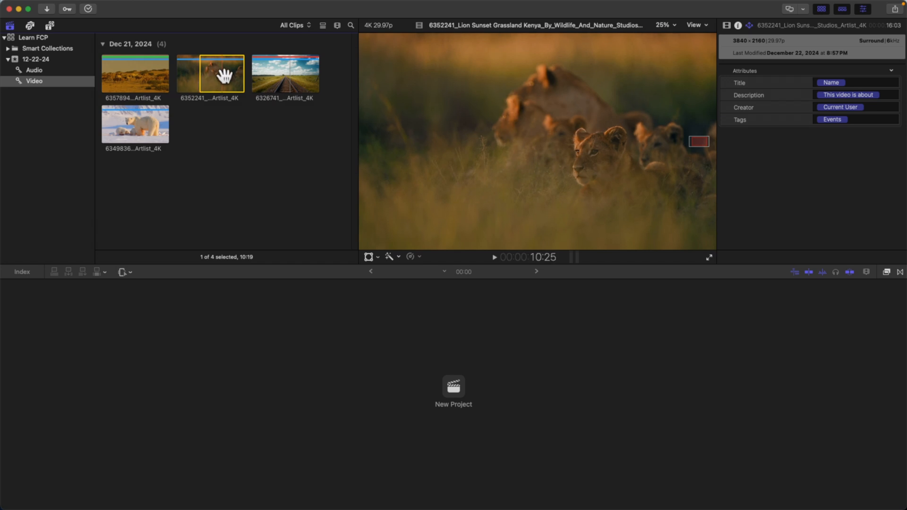
{"action": "key", "text": "o"}
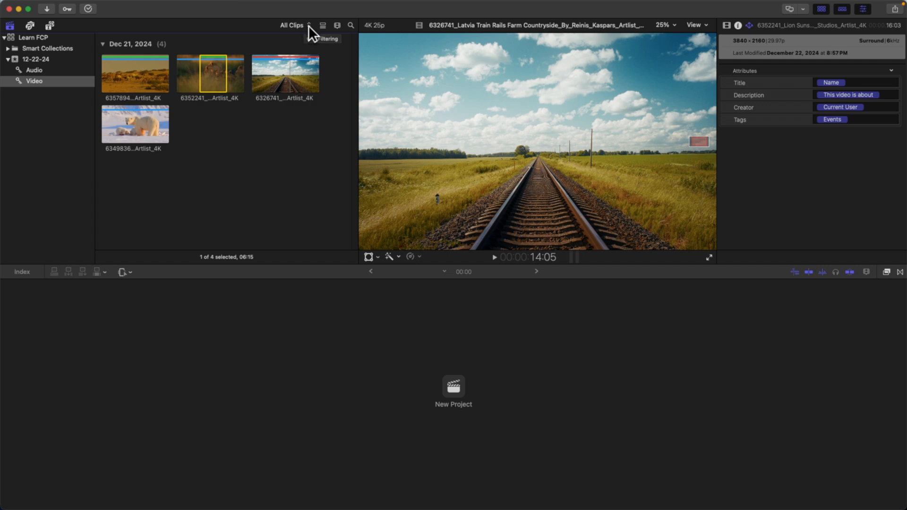
- Filter the Video collection's clips by Rejected, Favorites and Unused in turn
{"action": "left_click", "coordinate": [308, 25]}
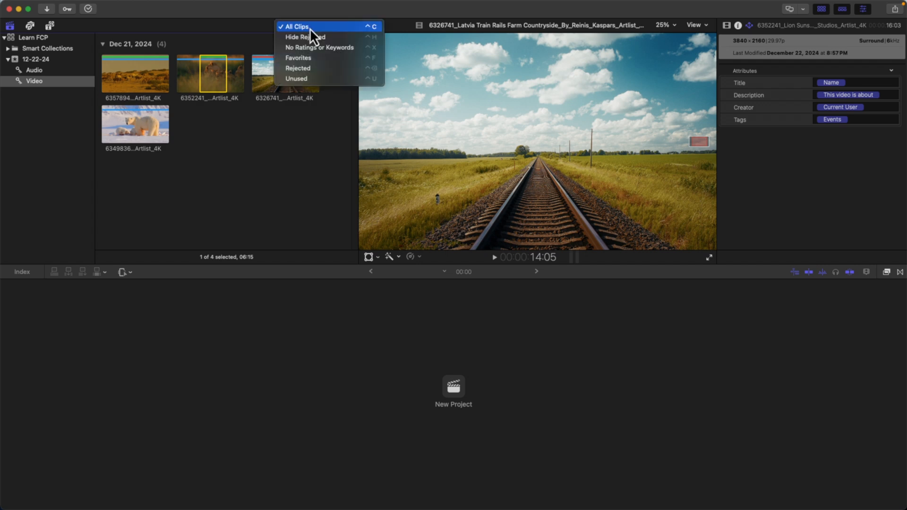
{"action": "left_click", "coordinate": [295, 67]}
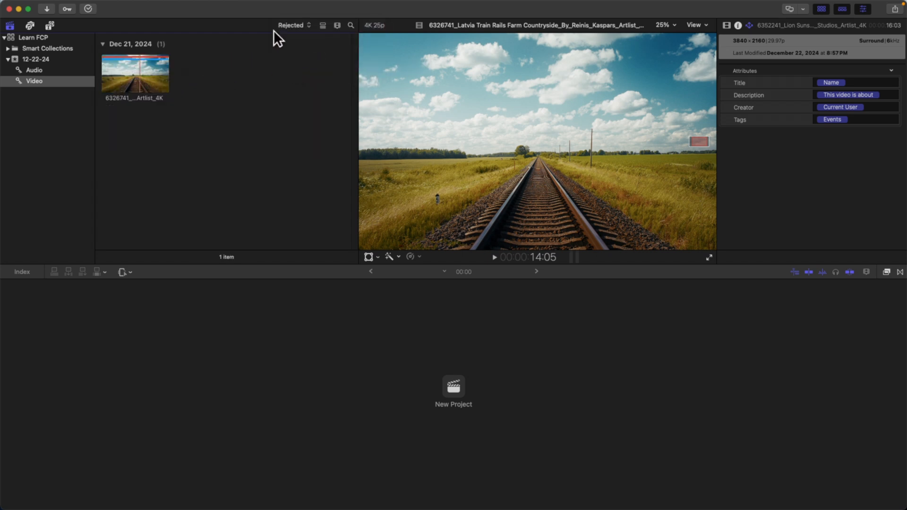
{"action": "left_click", "coordinate": [305, 24]}
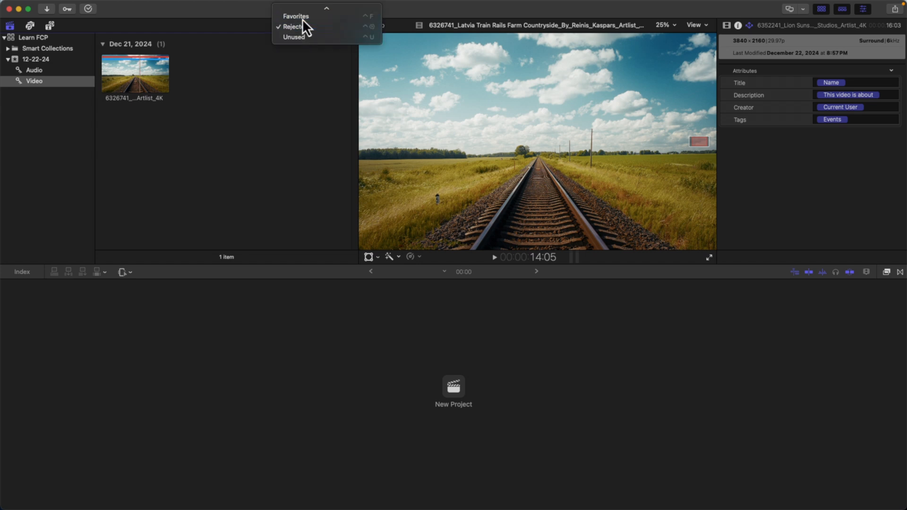
{"action": "left_click", "coordinate": [301, 19]}
{"action": "left_click", "coordinate": [297, 27]}
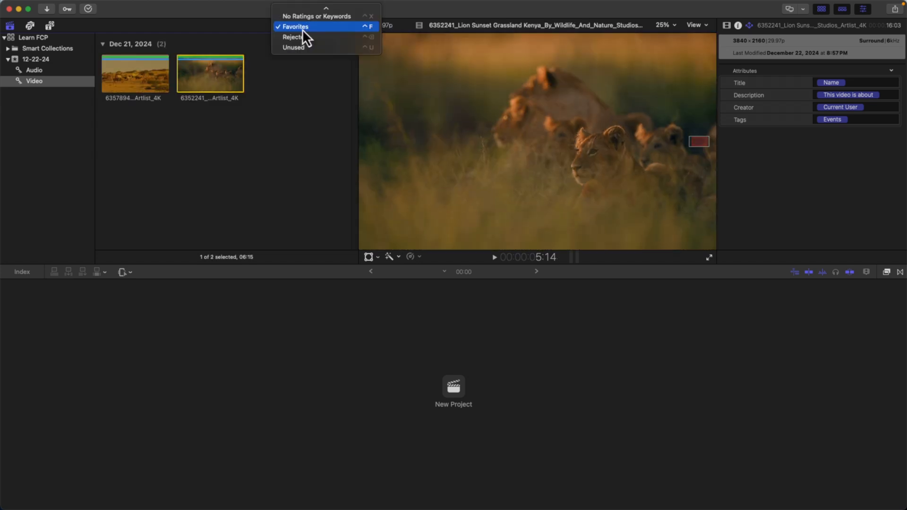
{"action": "left_click", "coordinate": [299, 47]}
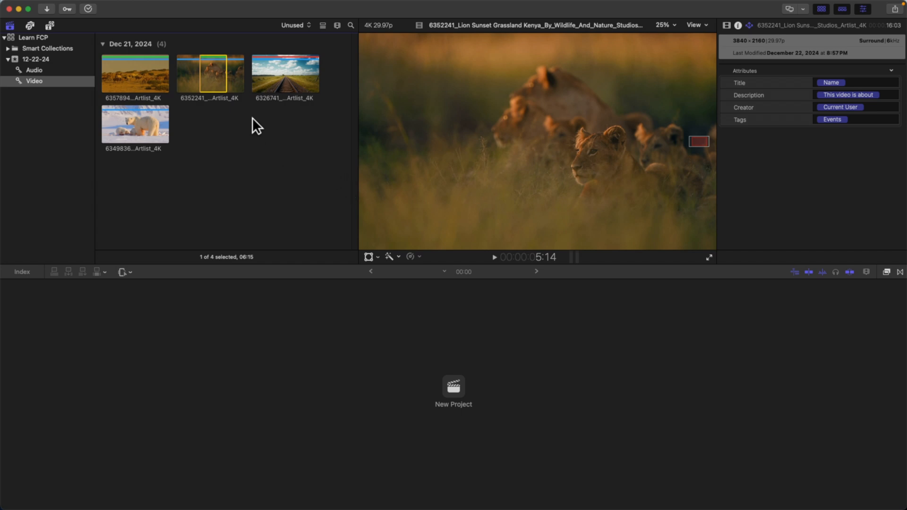
- Filter the Video collection with Hide Rejected and restore the All Clips filter
{"action": "left_click", "coordinate": [305, 27]}
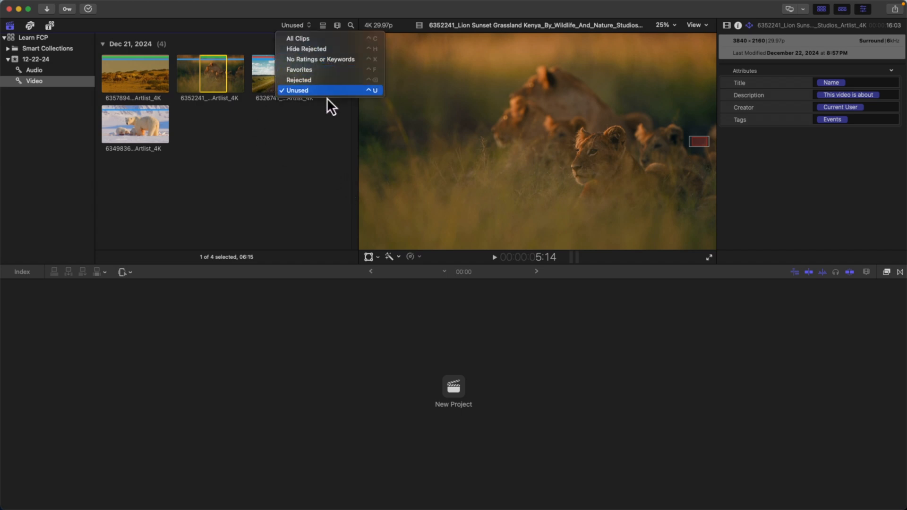
{"action": "left_click", "coordinate": [296, 47]}
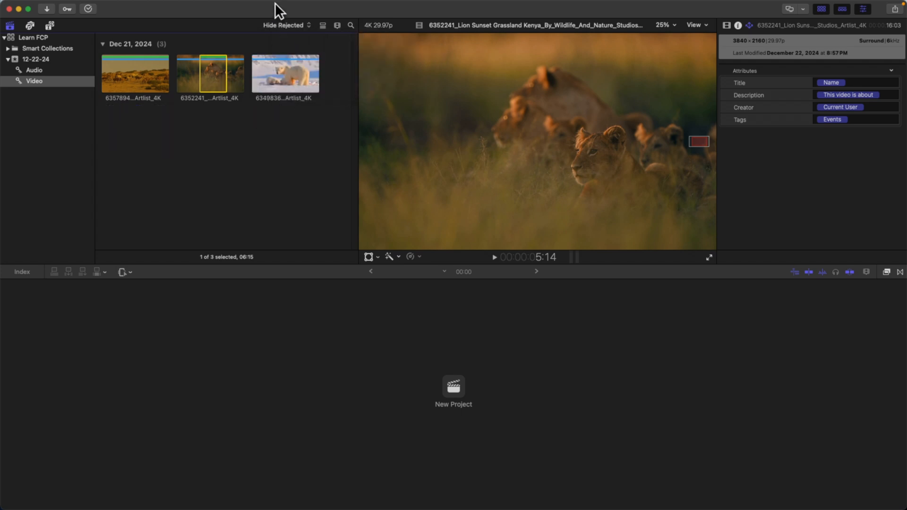
{"action": "left_click", "coordinate": [307, 23]}
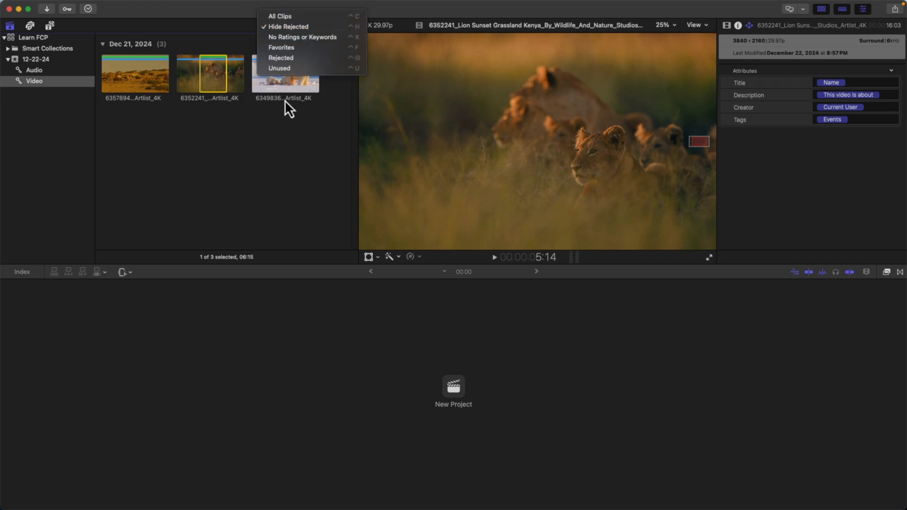
{"action": "left_click", "coordinate": [278, 151]}
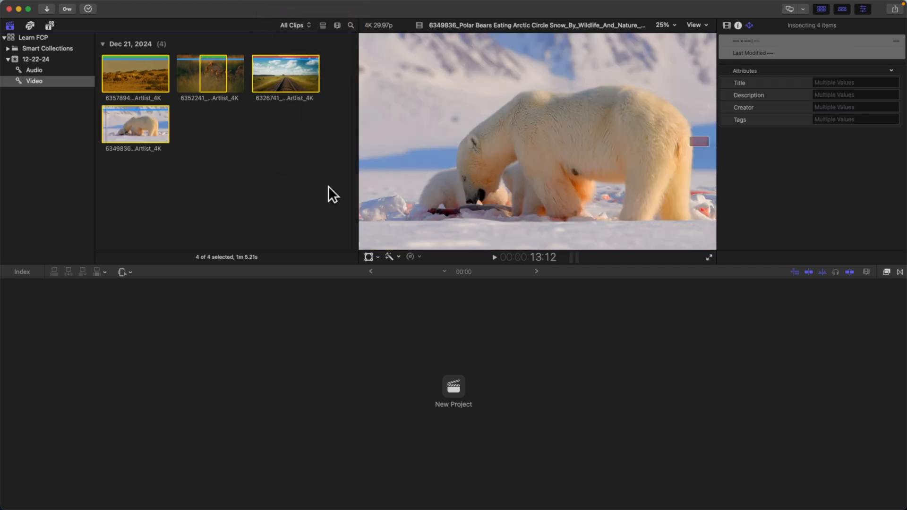
- Remove the ratings from all four clips in the Video collection and clear the selection
{"action": "left_click_drag", "start_coordinate": [335, 186], "coordinate": [115, 56]}
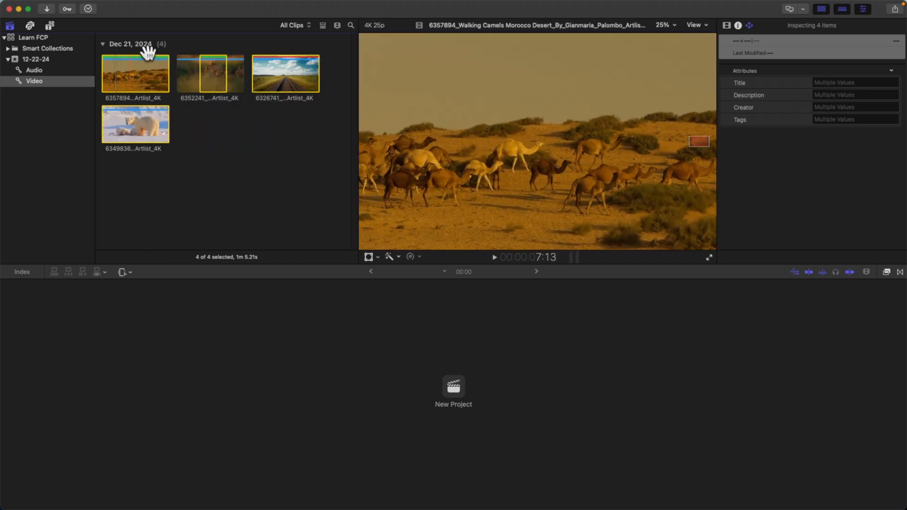
{"action": "mouse_move", "coordinate": [177, 1]}
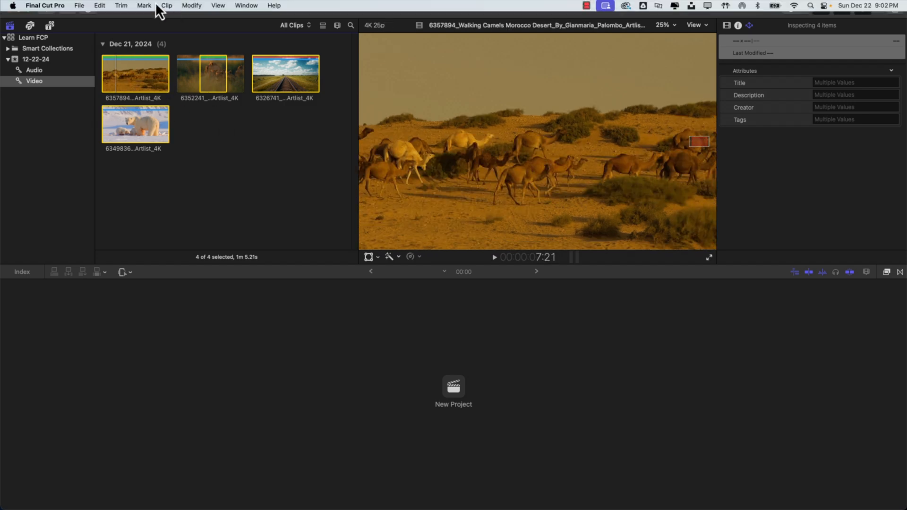
{"action": "left_click", "coordinate": [145, 5]}
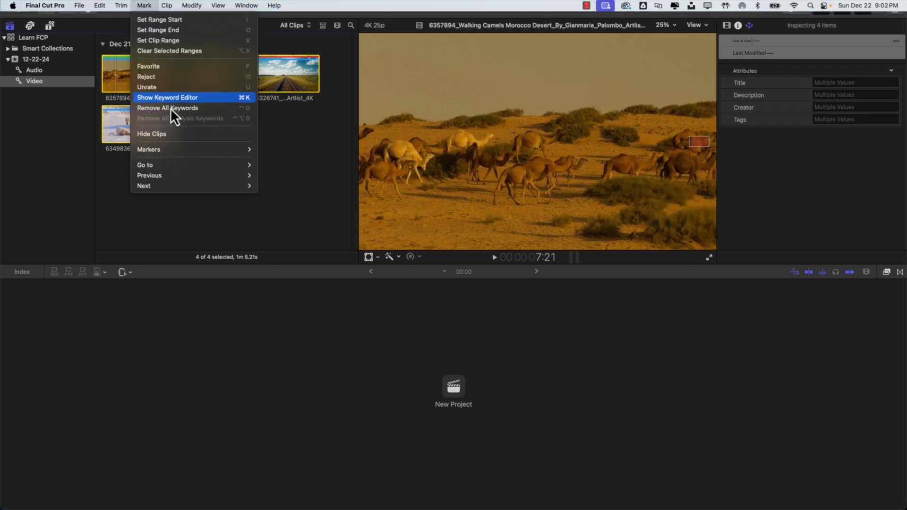
{"action": "left_click", "coordinate": [148, 87]}
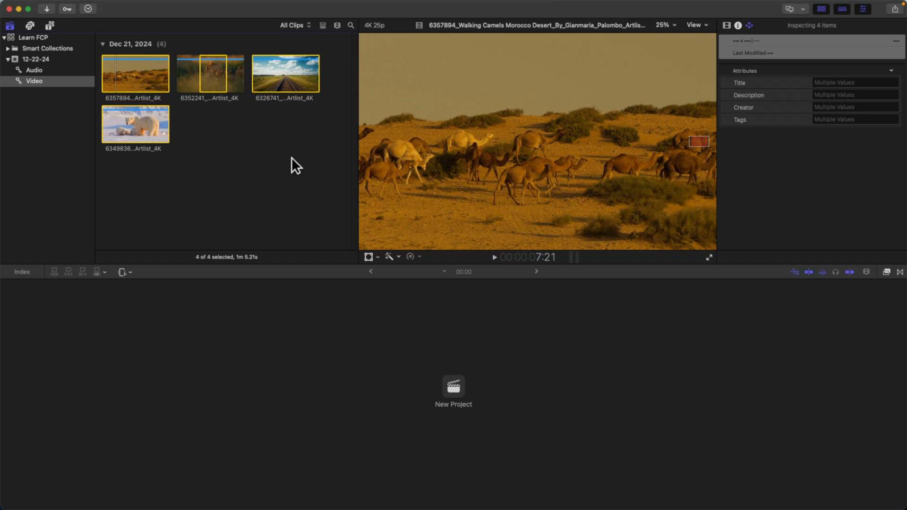
{"action": "left_click", "coordinate": [277, 129]}
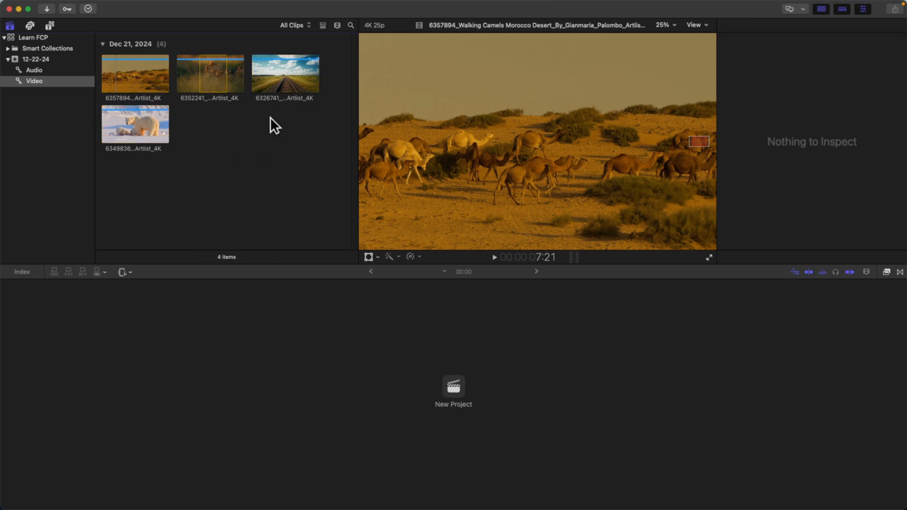
{"action": "key", "text": "super+a"}
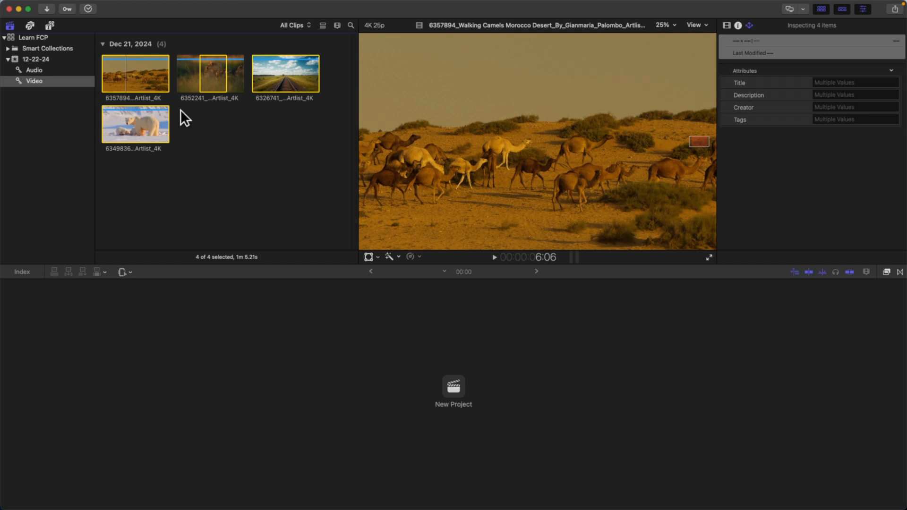
{"action": "left_click", "coordinate": [236, 132]}
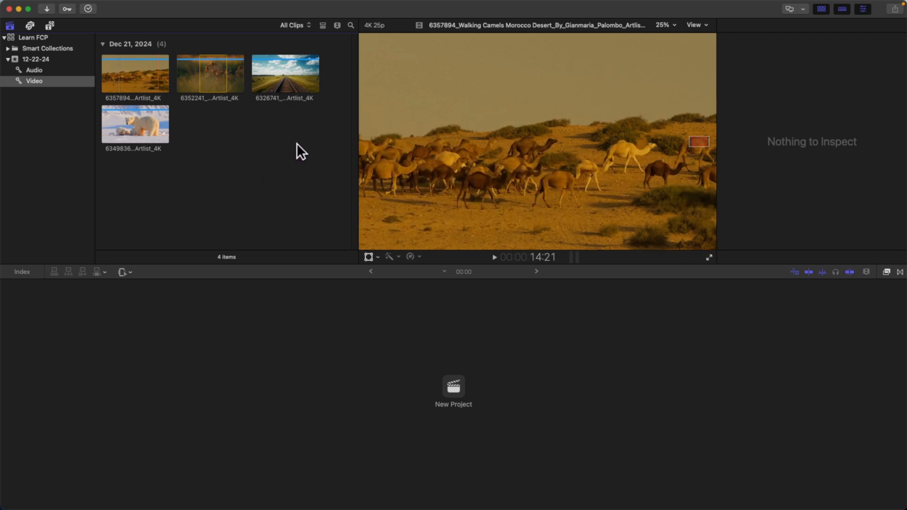
- Switch the browser to list view and preview the train rails, polar bears and lion clips
{"action": "left_click", "coordinate": [322, 25]}
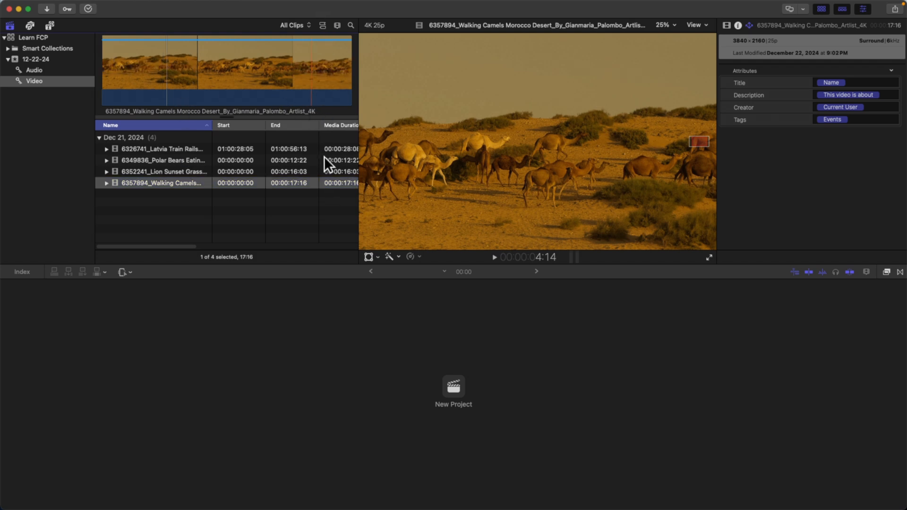
{"action": "left_click", "coordinate": [115, 145]}
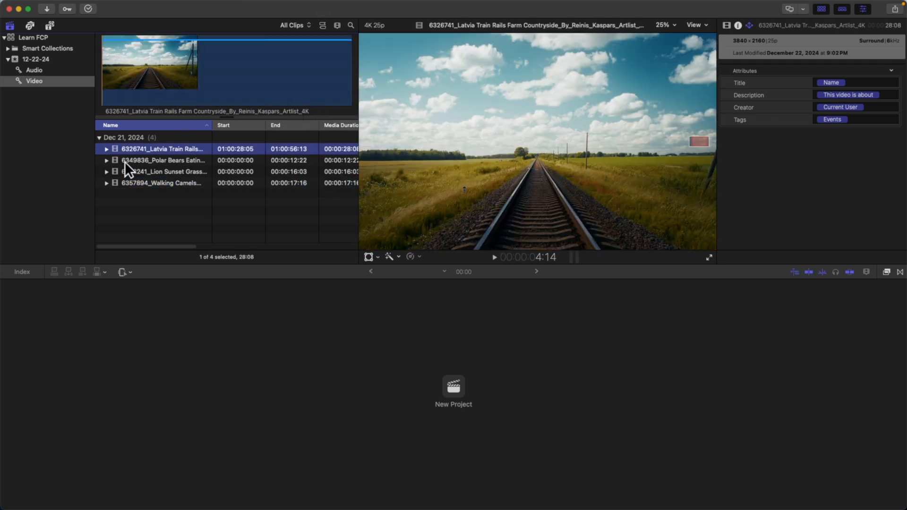
{"action": "left_click", "coordinate": [125, 160]}
{"action": "left_click", "coordinate": [123, 169]}
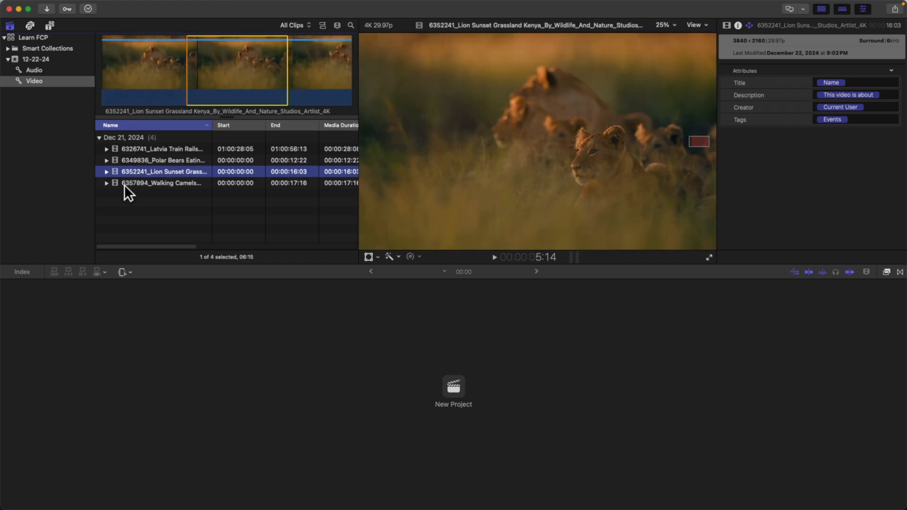
- Mark a 10:20 range starting at 2:20 in the walking camels clip and return the browser to filmstrip view
{"action": "left_click", "coordinate": [124, 185]}
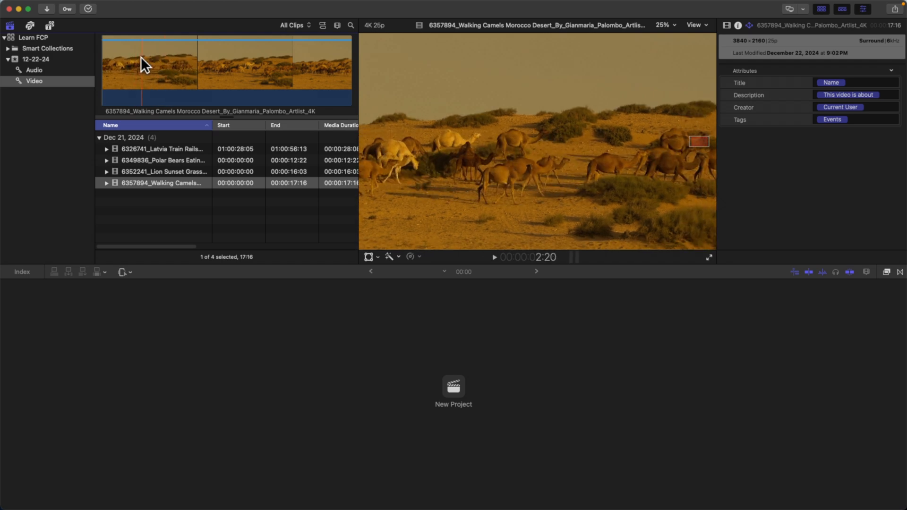
{"action": "key", "text": "i"}
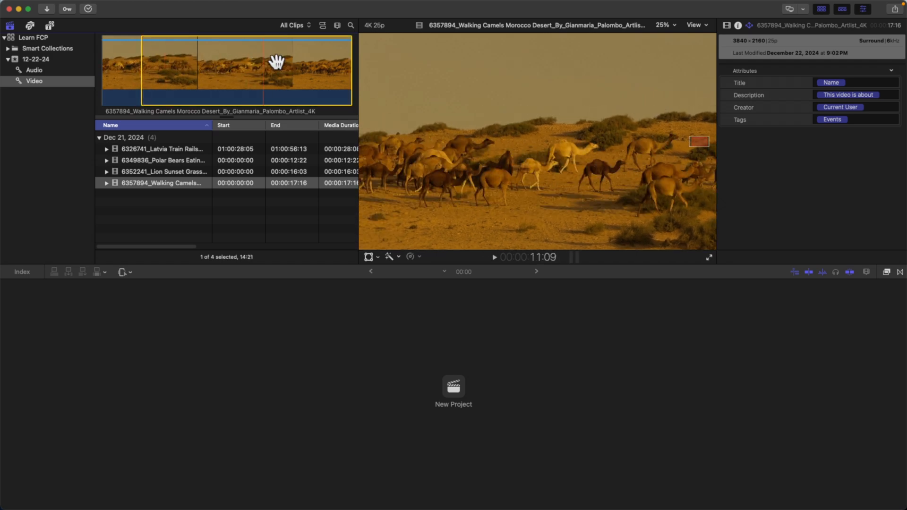
{"action": "key", "text": "o"}
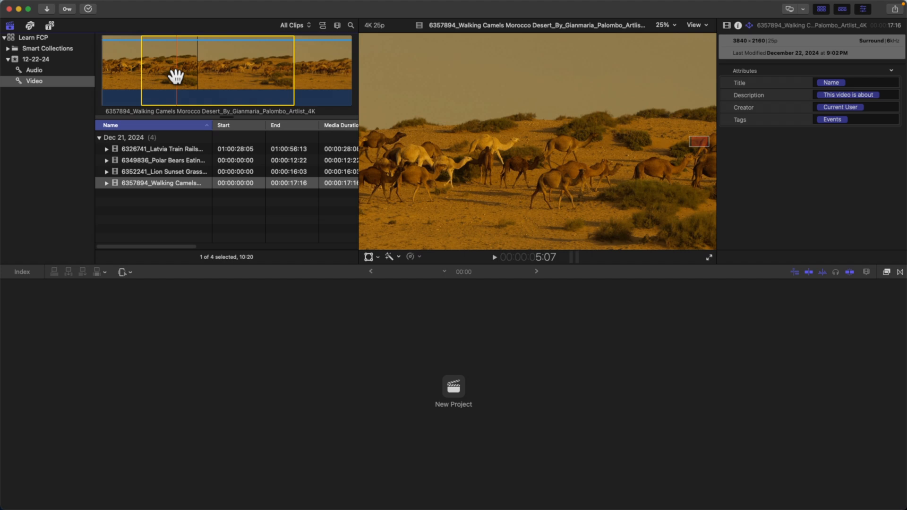
{"action": "left_click", "coordinate": [322, 24]}
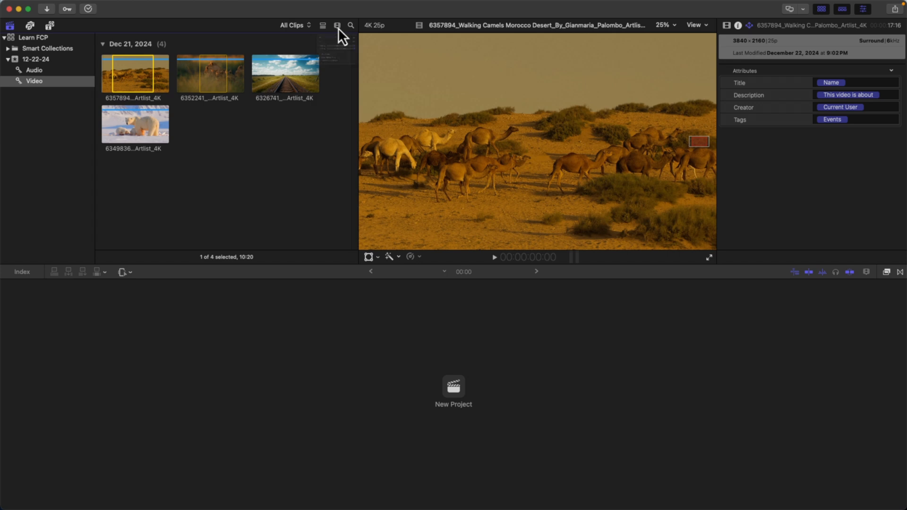
- Enlarge the browser's clip thumbnails slightly and set the filmstrip duration to 1m
{"action": "left_click", "coordinate": [338, 28]}
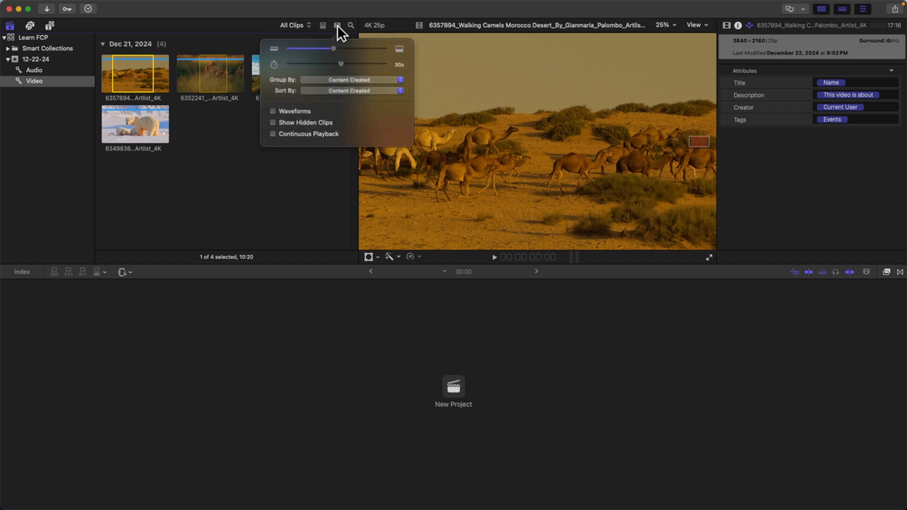
{"action": "mouse_move", "coordinate": [332, 50]}
{"action": "left_mouse_down"}
{"action": "mouse_move", "coordinate": [310, 53]}
{"action": "mouse_move", "coordinate": [361, 54]}
{"action": "mouse_move", "coordinate": [339, 55]}
{"action": "mouse_move", "coordinate": [355, 67]}
{"action": "mouse_move", "coordinate": [307, 67]}
{"action": "mouse_move", "coordinate": [354, 64]}
{"action": "mouse_move", "coordinate": [332, 64]}
{"action": "left_mouse_up"}
{"action": "left_click", "coordinate": [329, 81]}
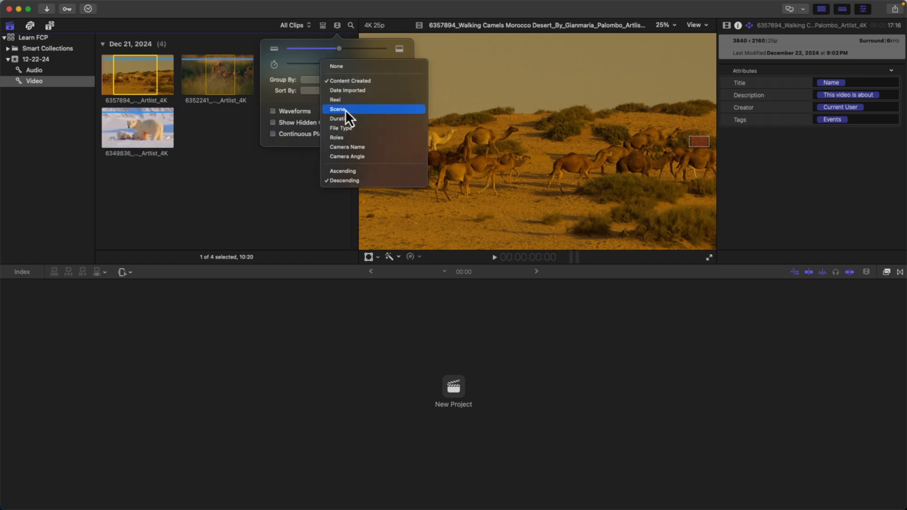
{"action": "left_click", "coordinate": [311, 95]}
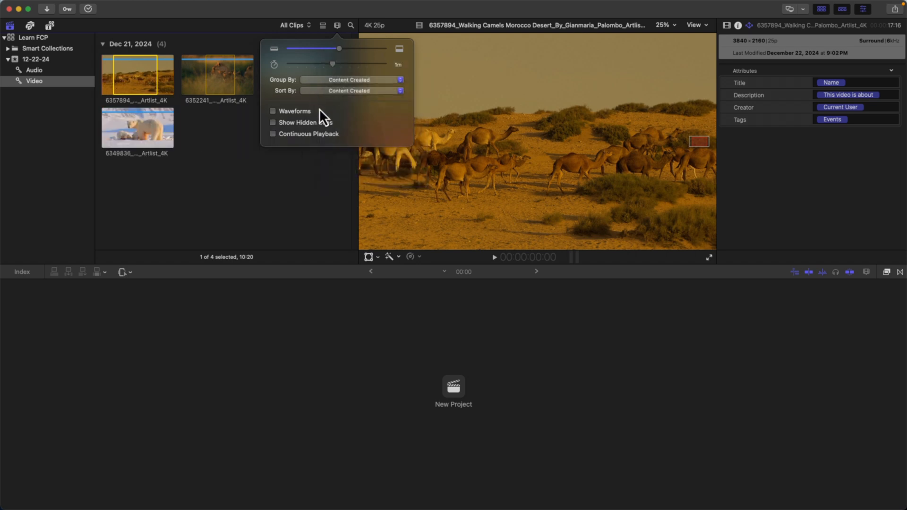
- Try the Waveforms and Continuous Playback options in the clip appearance settings, then close the settings
{"action": "left_click", "coordinate": [273, 111]}
{"action": "left_click", "coordinate": [273, 112]}
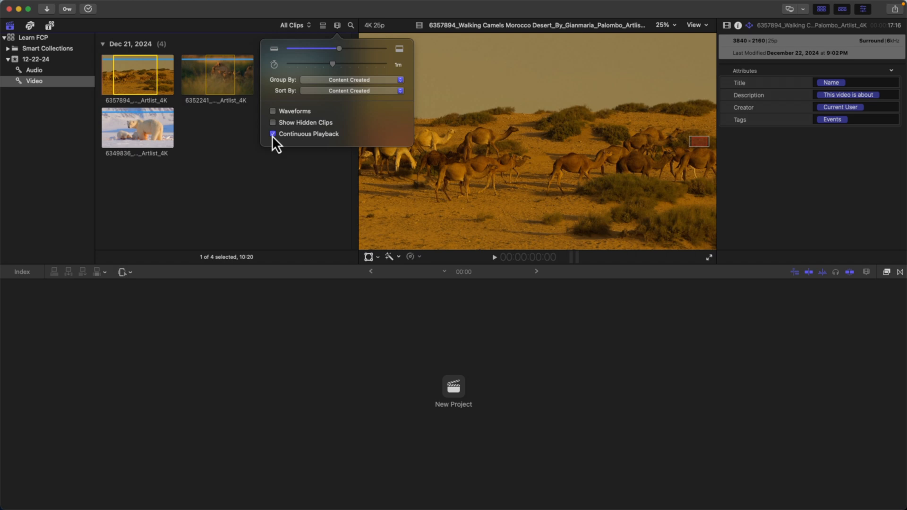
{"action": "left_click", "coordinate": [272, 134]}
{"action": "left_click", "coordinate": [263, 150]}
- Search the browser clips for "camel", then clear the search and hide the search field
{"action": "left_click", "coordinate": [350, 26]}
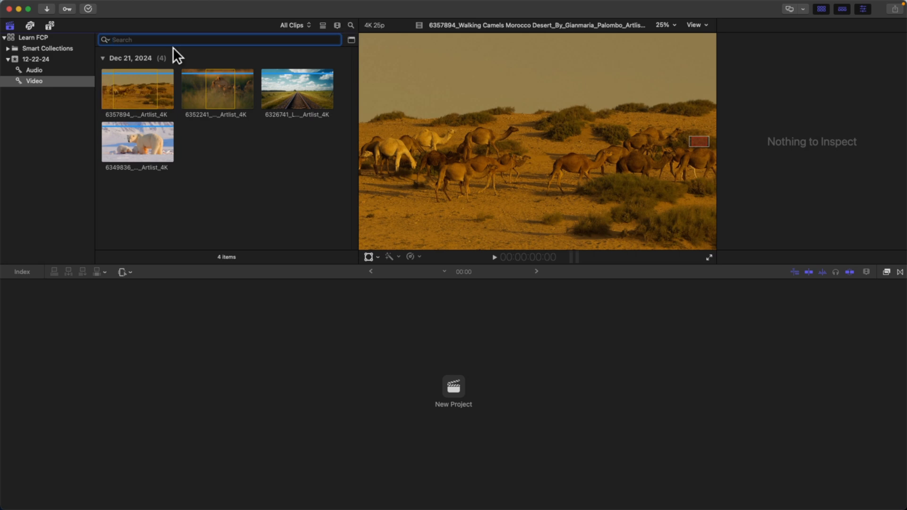
{"action": "type", "text": "camel"}
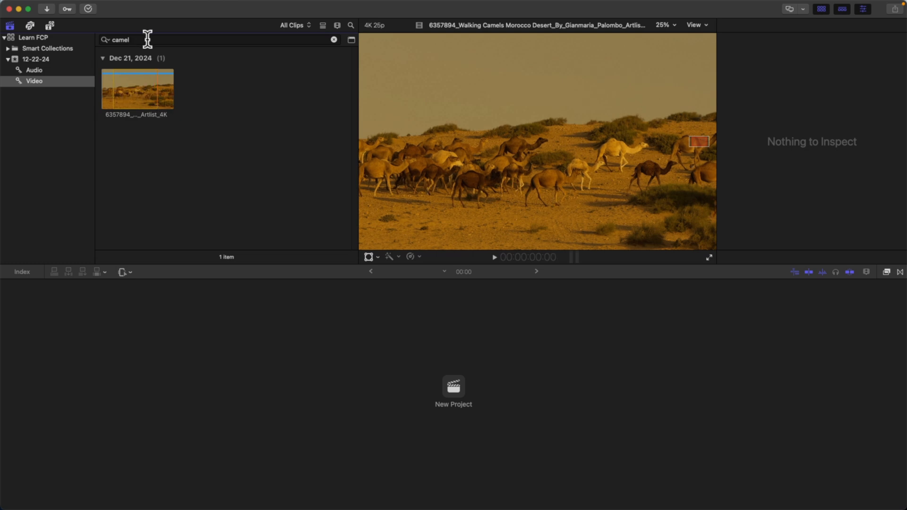
{"action": "left_click_drag", "start_coordinate": [148, 37], "coordinate": [105, 36]}
{"action": "key", "text": "BackSpace"}
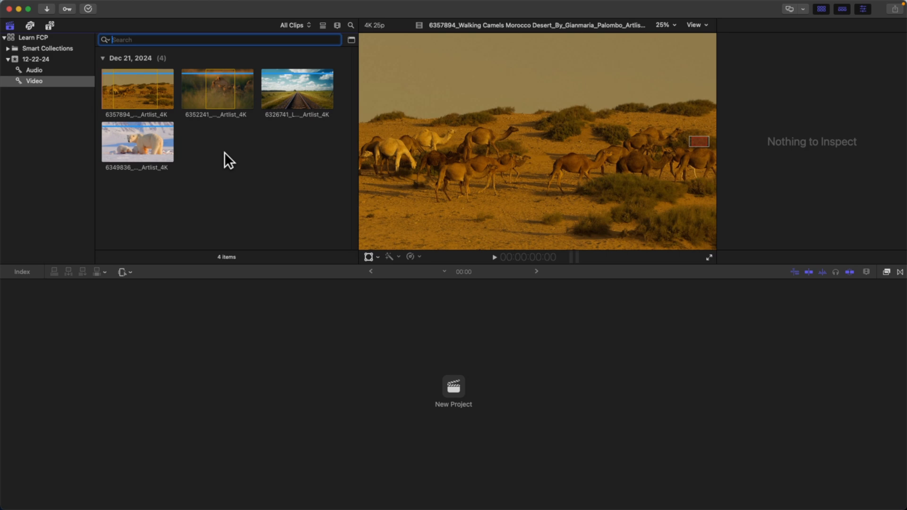
{"action": "key", "text": "super+f"}
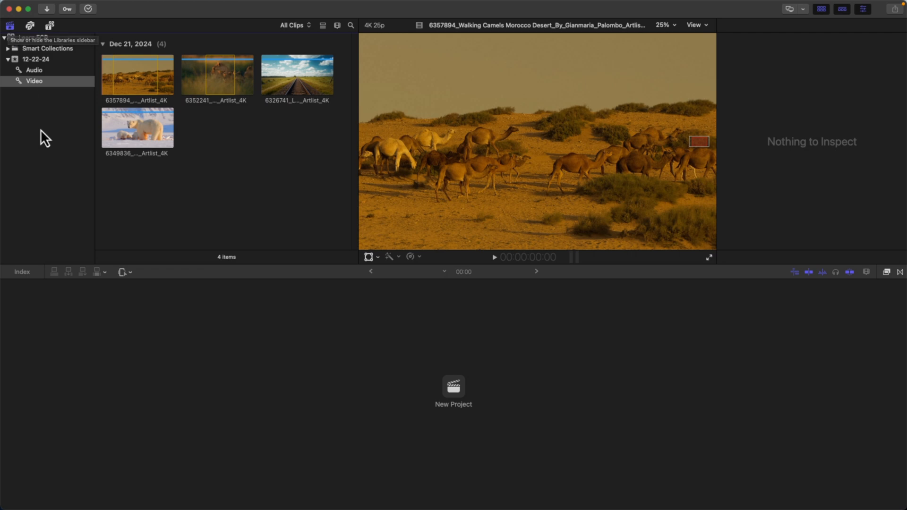
- Look through the Sound Effects collection, then show the titles and generators and collapse both categories
{"action": "left_click", "coordinate": [30, 25]}
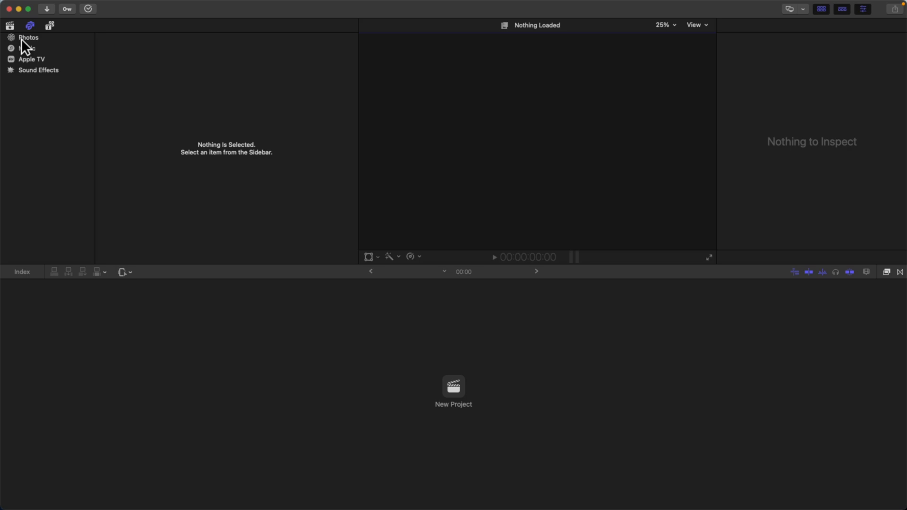
{"action": "left_click", "coordinate": [26, 72]}
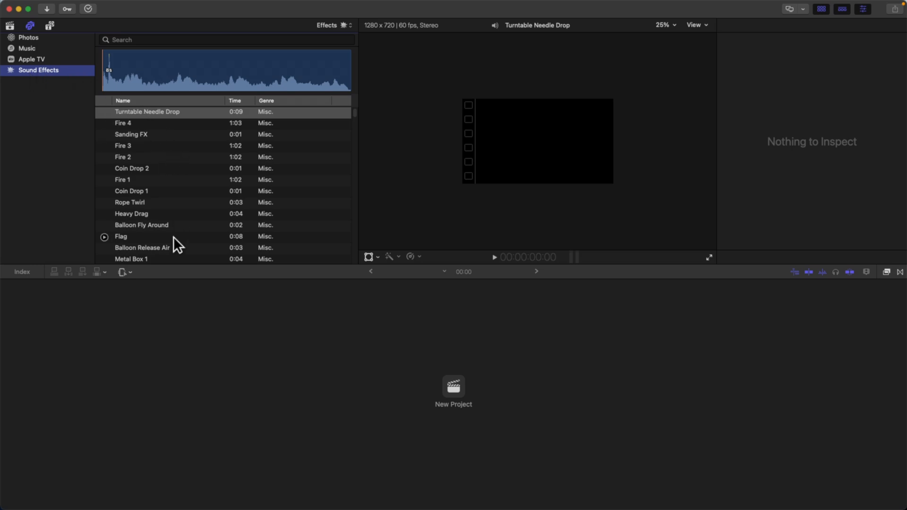
{"action": "left_click", "coordinate": [50, 25]}
{"action": "scroll", "coordinate": [53, 98], "scroll_direction": "up", "scroll_amount": 1}
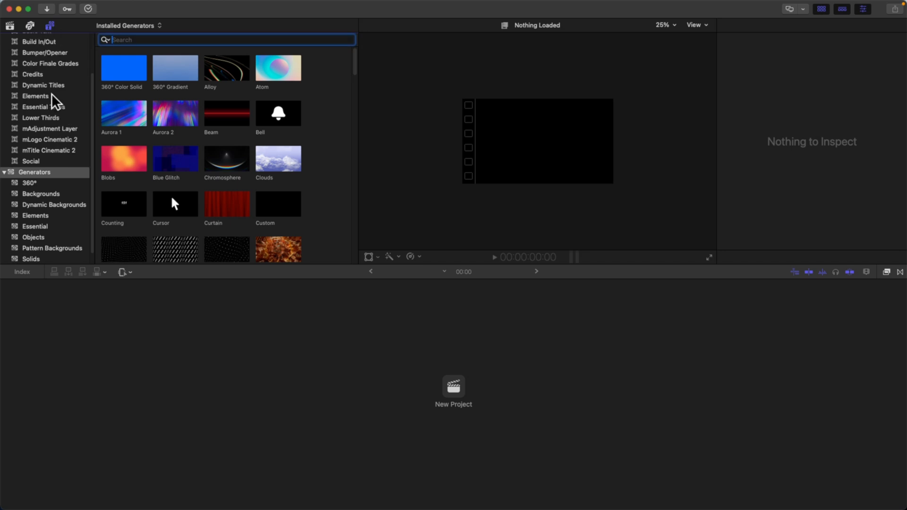
{"action": "scroll", "coordinate": [54, 99], "scroll_direction": "up", "scroll_amount": 3}
{"action": "left_click", "coordinate": [4, 38]}
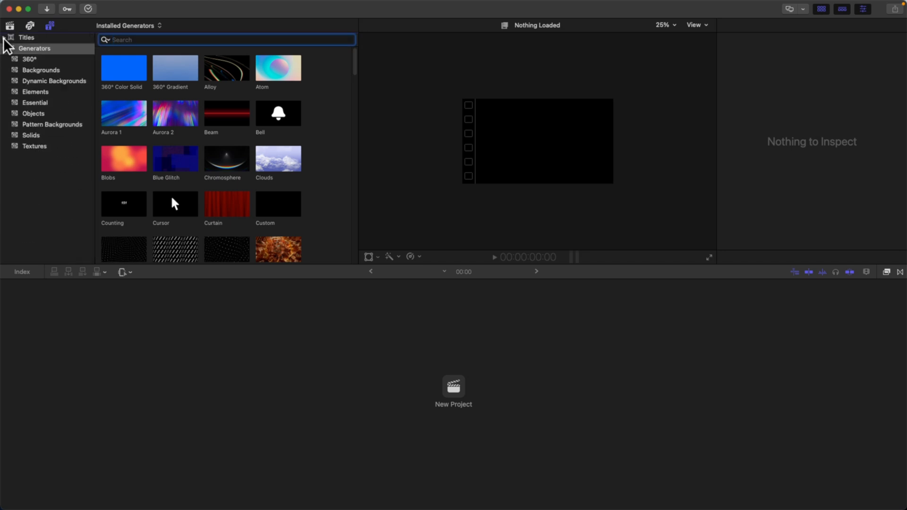
{"action": "left_click", "coordinate": [5, 49]}
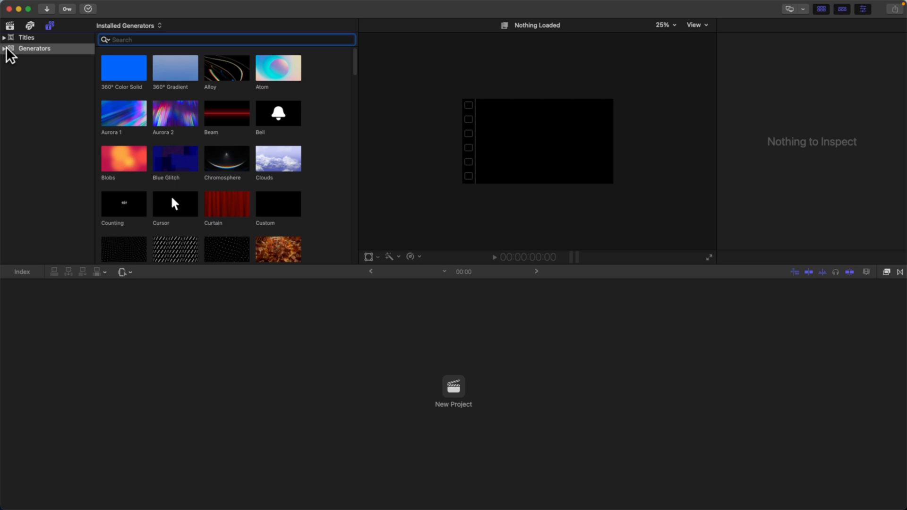
- Browse the 360° titles and the Generators categories, then return to the library's Video collection
{"action": "left_click", "coordinate": [5, 38]}
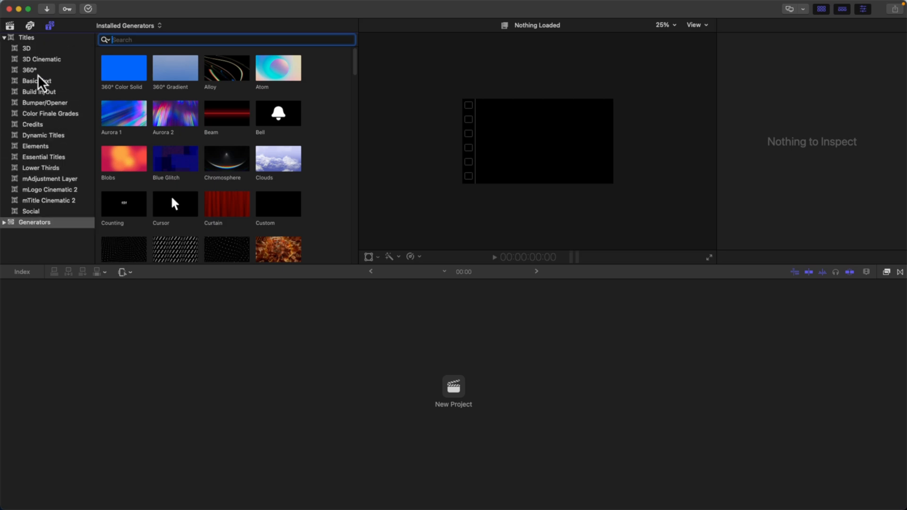
{"action": "left_click", "coordinate": [26, 74]}
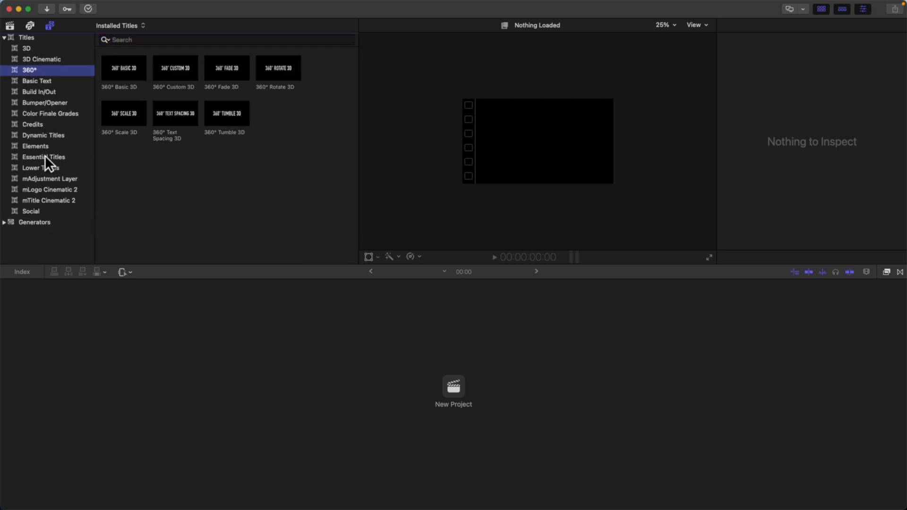
{"action": "left_click", "coordinate": [4, 222]}
{"action": "scroll", "coordinate": [47, 137], "scroll_direction": "down", "scroll_amount": 3}
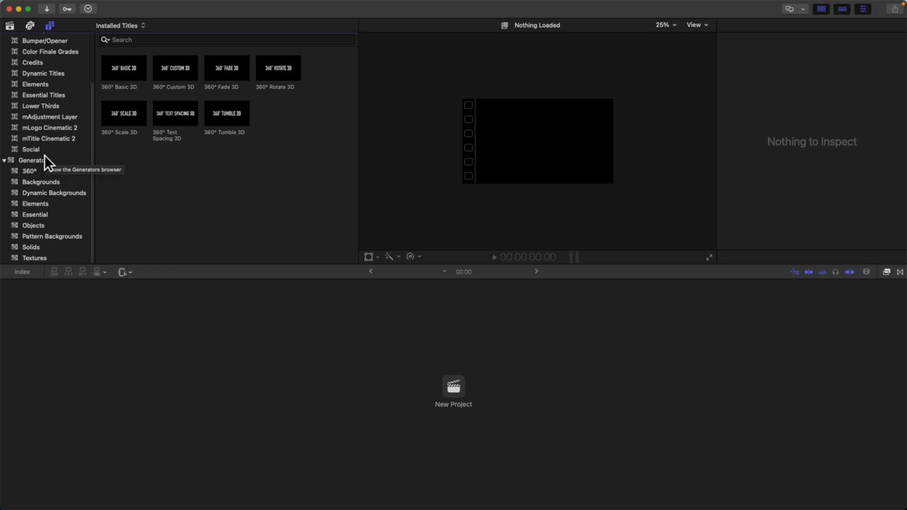
{"action": "scroll", "coordinate": [47, 107], "scroll_direction": "up", "scroll_amount": 3}
{"action": "left_click", "coordinate": [4, 38]}
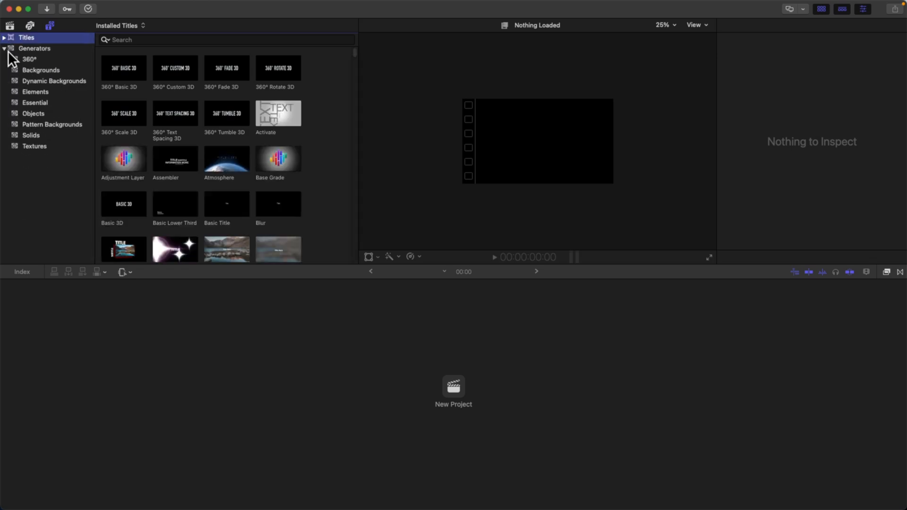
{"action": "left_click", "coordinate": [11, 26]}
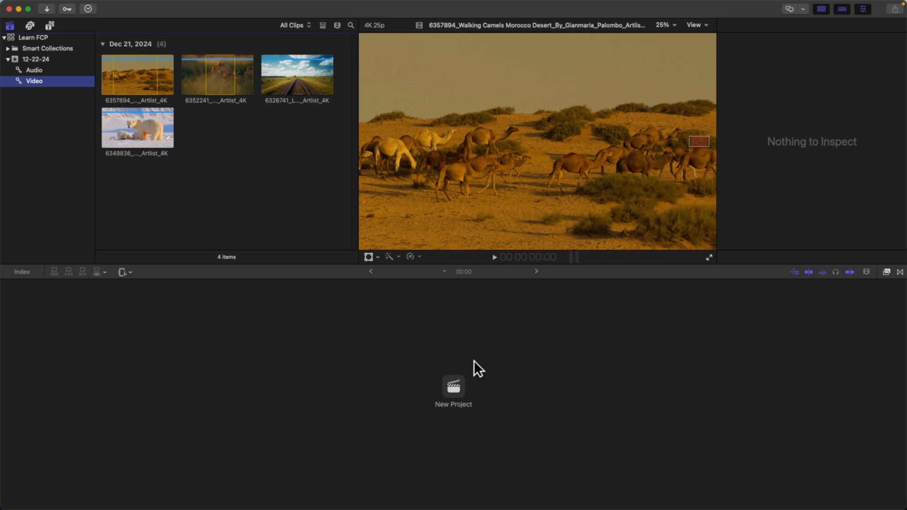
- Create a project named Timeline in the 12-22-24 event with 1080p HD video, 1920x1080 resolution and a 24p rate
{"action": "left_click", "coordinate": [455, 388]}
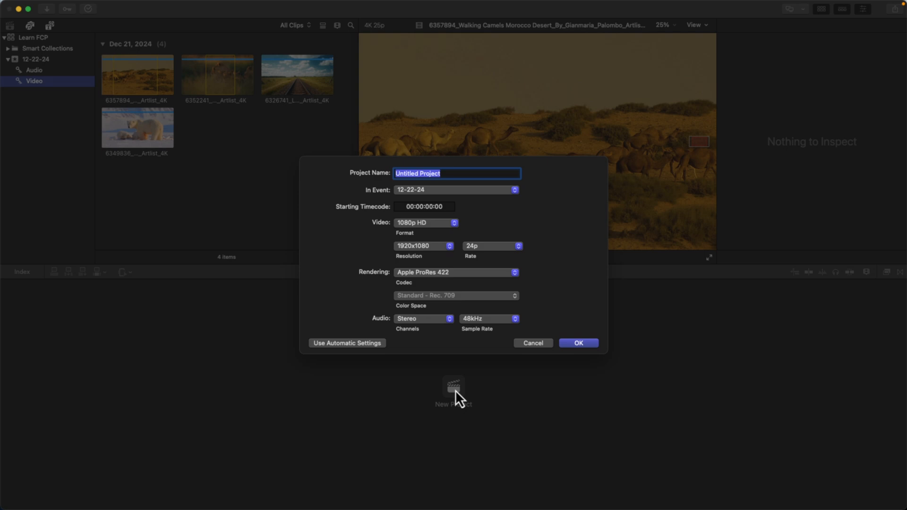
{"action": "type", "text": "Timeline"}
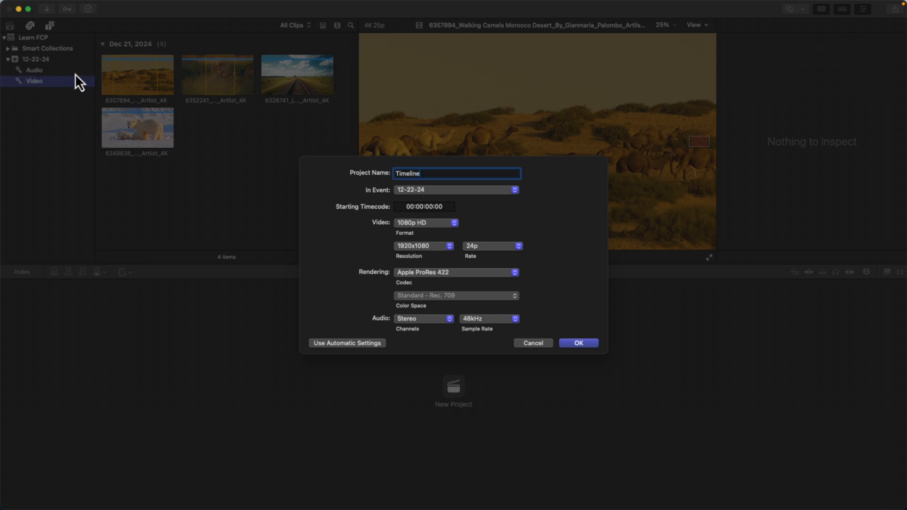
{"action": "left_click", "coordinate": [454, 227]}
{"action": "left_click", "coordinate": [416, 226]}
{"action": "left_click", "coordinate": [582, 344]}
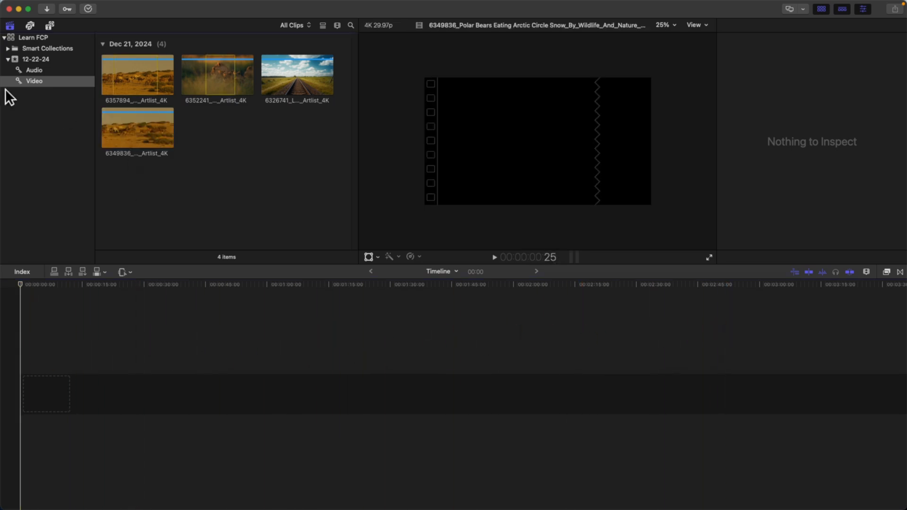
- Create a keyword collection named Projects in the 12-22-24 event
{"action": "left_click", "coordinate": [31, 58]}
{"action": "scroll", "coordinate": [148, 124], "scroll_direction": "up", "scroll_amount": 2}
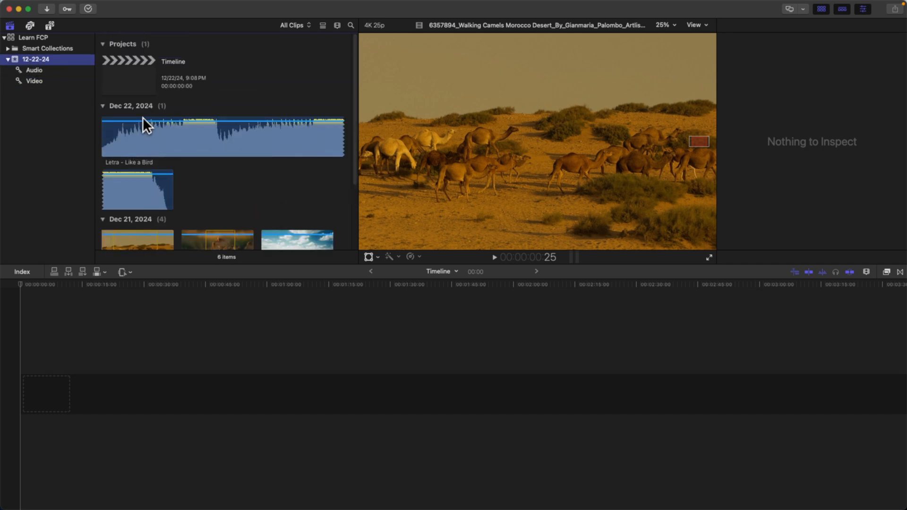
{"action": "left_click", "coordinate": [27, 72]}
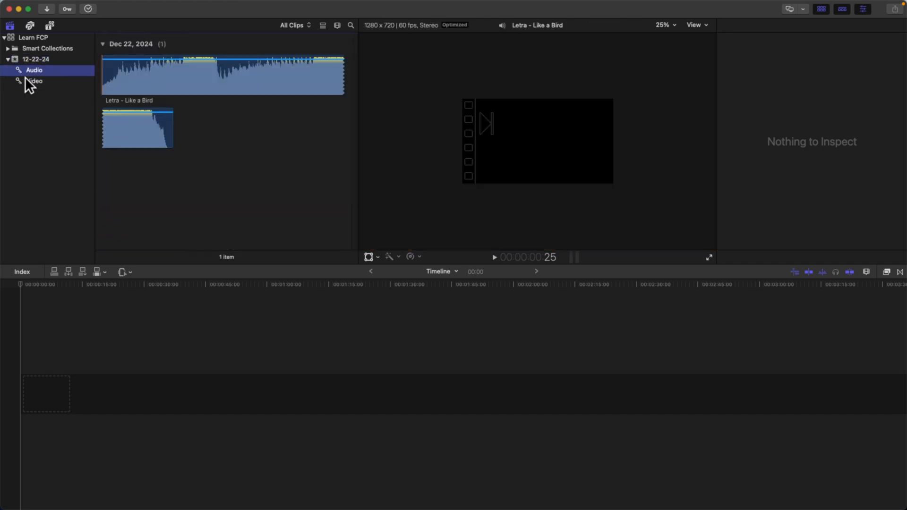
{"action": "key", "text": "super+shift+k"}
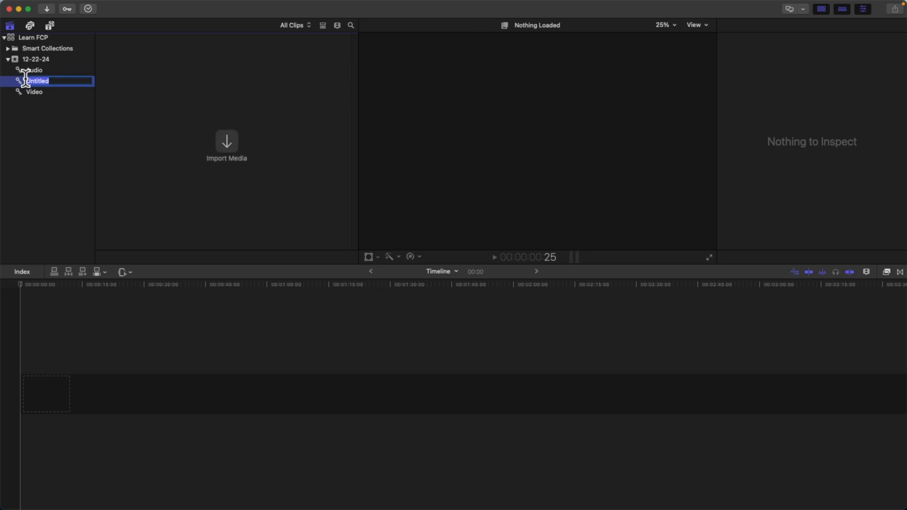
{"action": "type", "text": "Projects"}
{"action": "key", "text": "Return"}
- Add the Timeline project from the 12-22-24 event to the Projects keyword collection and show that collection
{"action": "left_click", "coordinate": [49, 59]}
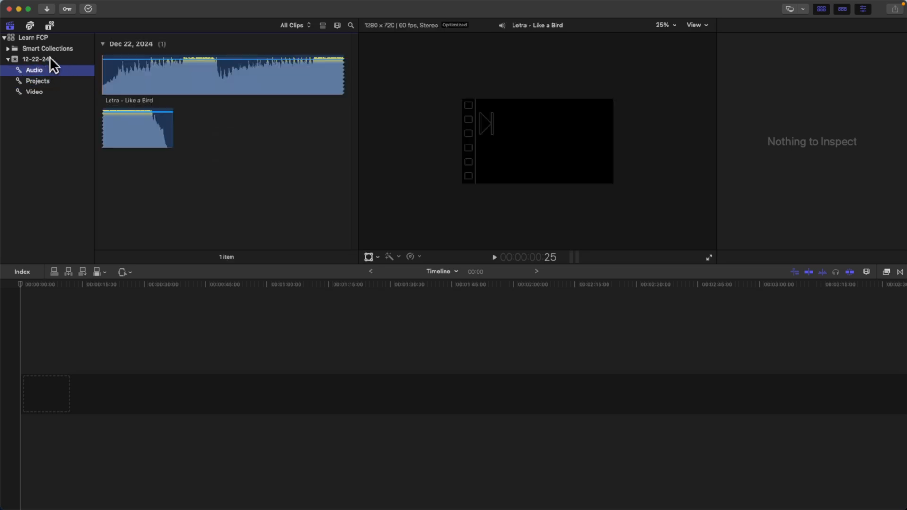
{"action": "left_click_drag", "start_coordinate": [135, 59], "coordinate": [41, 82]}
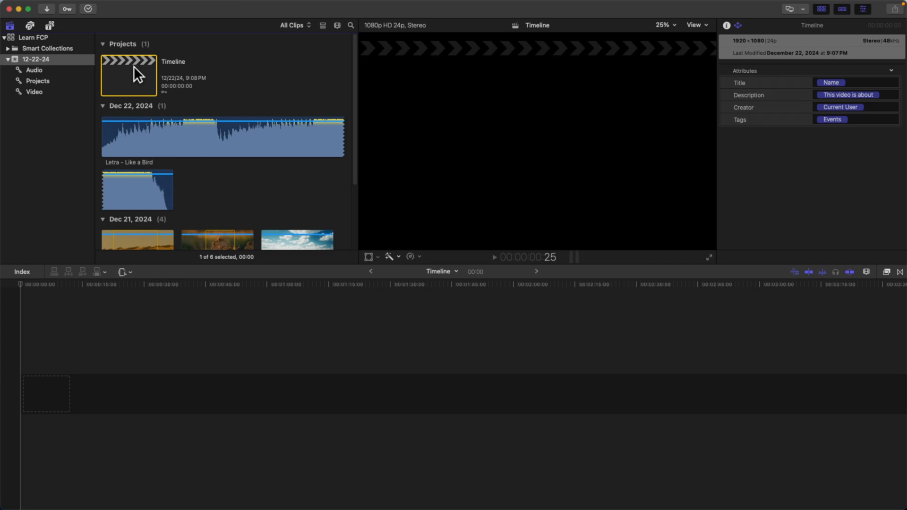
{"action": "left_click", "coordinate": [44, 80]}
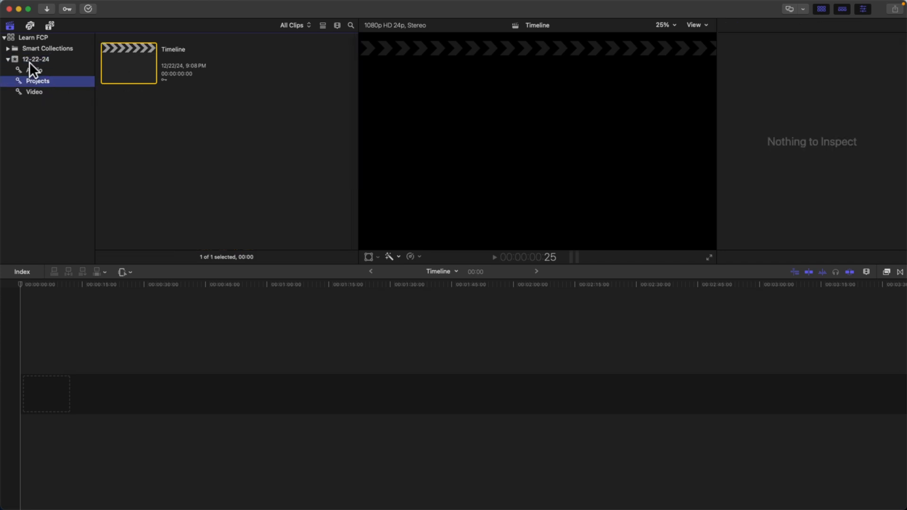
- Check the contents of the 12-22-24 event and its Audio, Projects and Video collections, ending on Video
{"action": "left_click", "coordinate": [30, 62]}
{"action": "left_click", "coordinate": [30, 69]}
{"action": "left_click", "coordinate": [30, 90]}
{"action": "left_click", "coordinate": [31, 81]}
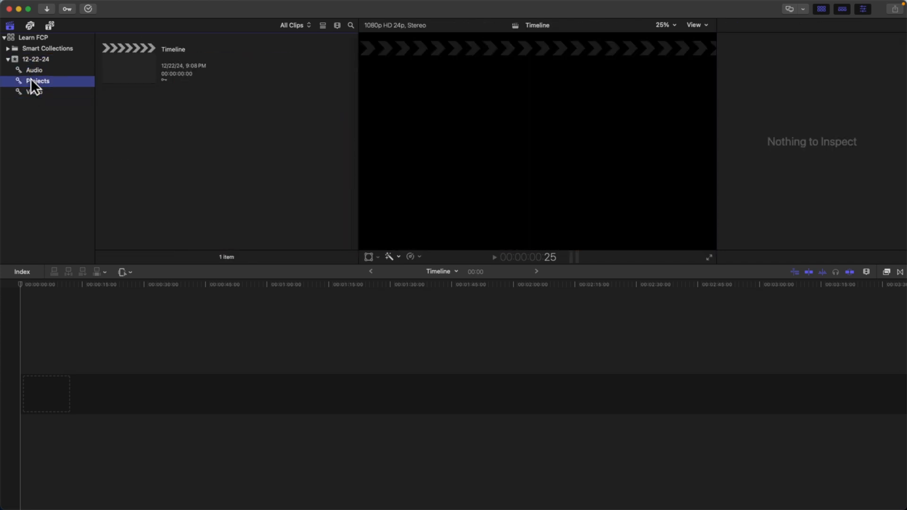
{"action": "left_click", "coordinate": [72, 91]}
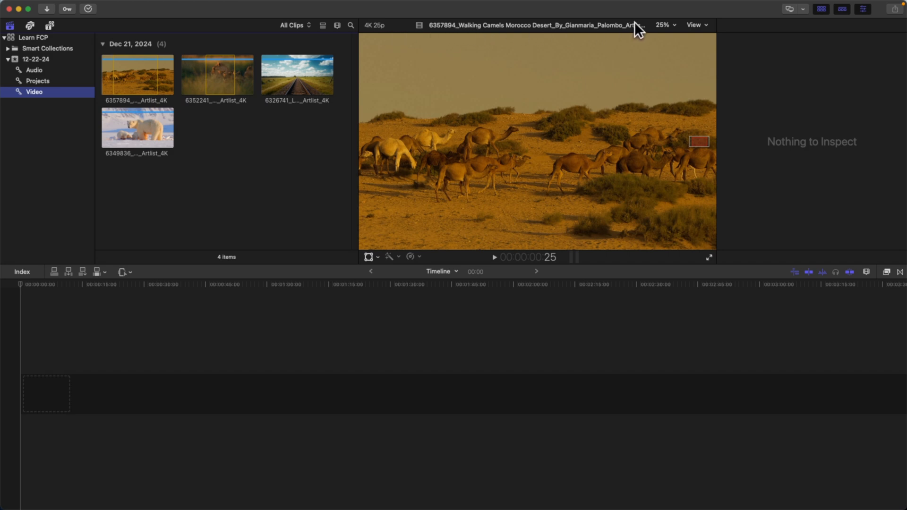
- Set the viewer zoom to Fit, try 200%, and return it to Fit
{"action": "left_click", "coordinate": [674, 27]}
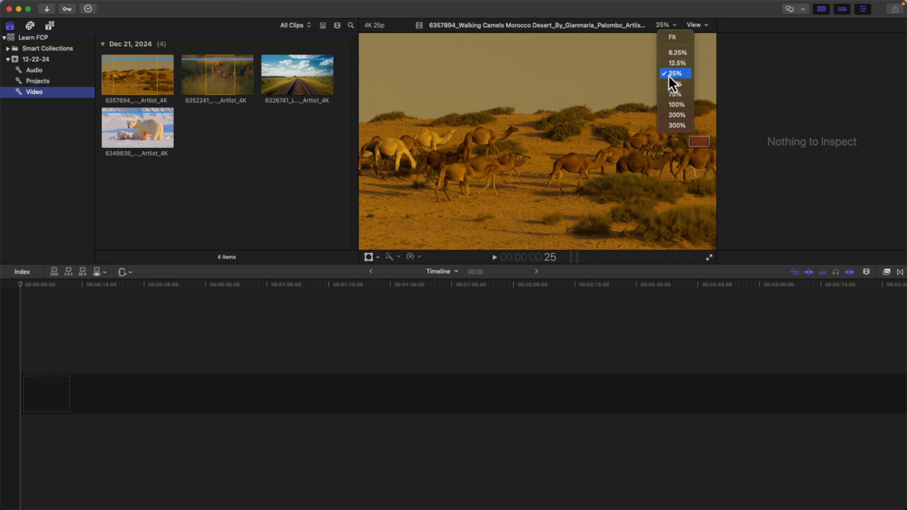
{"action": "left_click", "coordinate": [672, 37]}
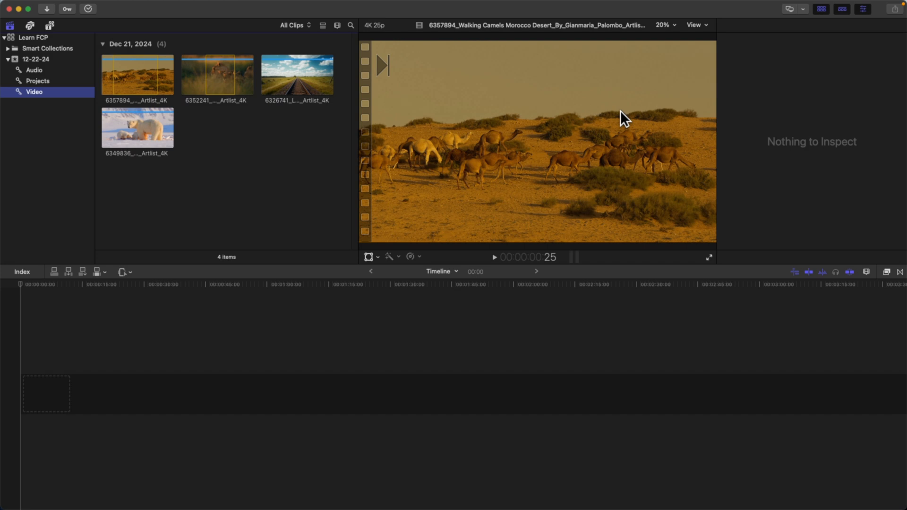
{"action": "left_click", "coordinate": [673, 24]}
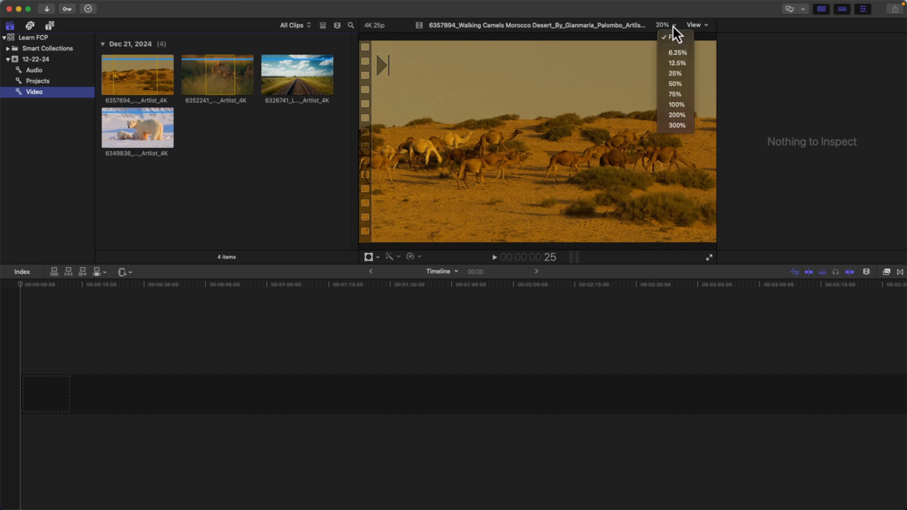
{"action": "left_click", "coordinate": [674, 115]}
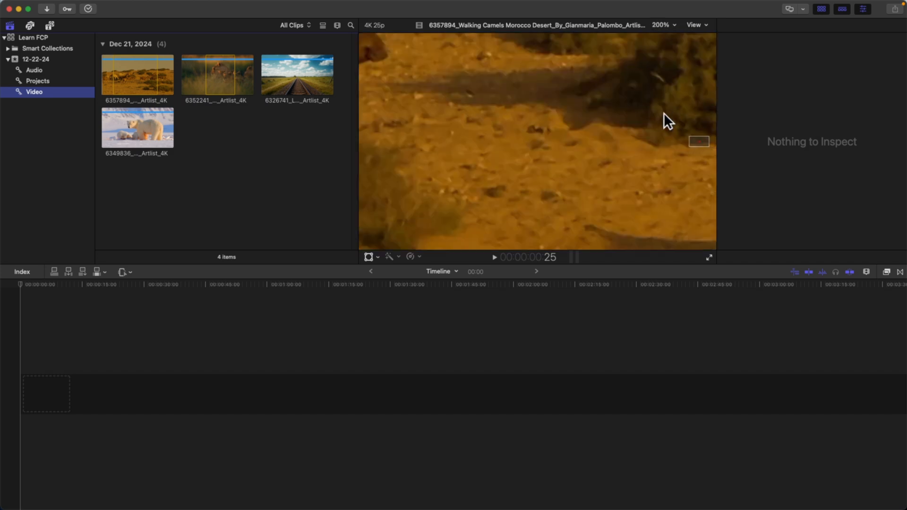
{"action": "left_click", "coordinate": [660, 27]}
{"action": "left_click", "coordinate": [667, 38]}
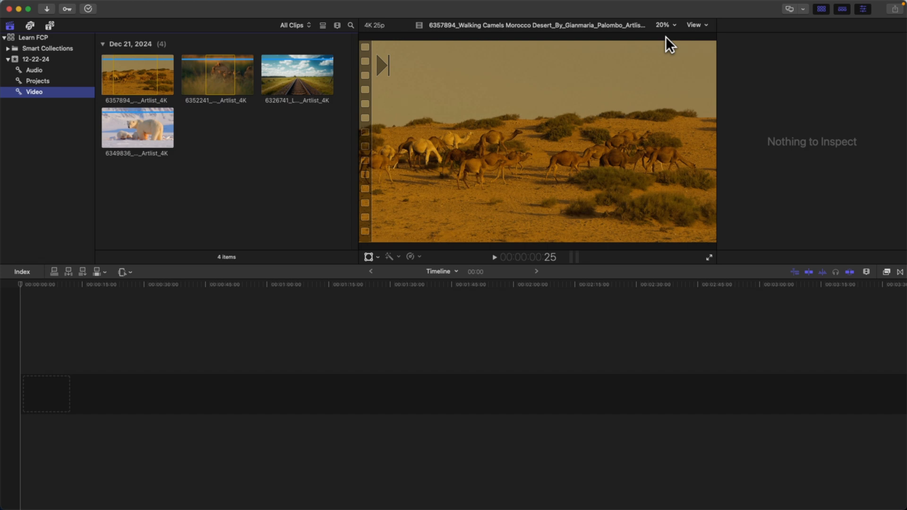
- Show the video scopes beside the viewer image and change the displayed scope to Vectorscope
{"action": "left_click", "coordinate": [694, 25]}
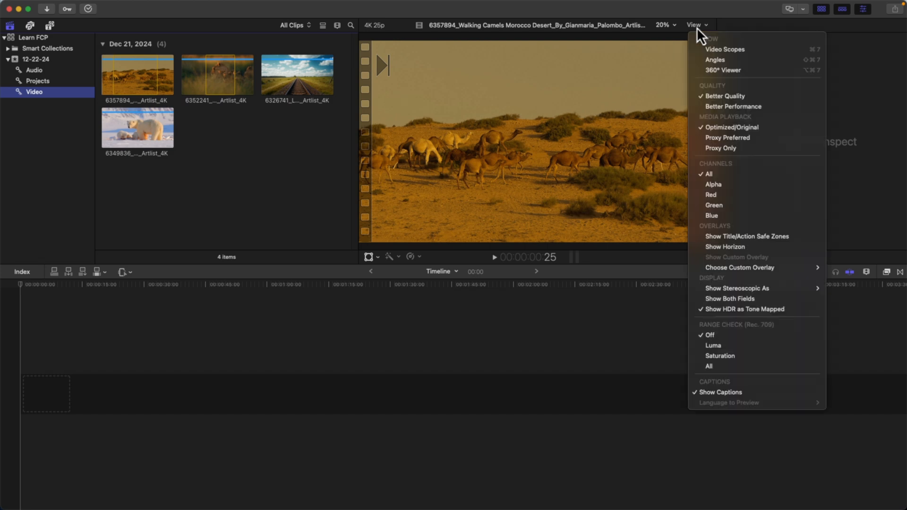
{"action": "left_click", "coordinate": [718, 50]}
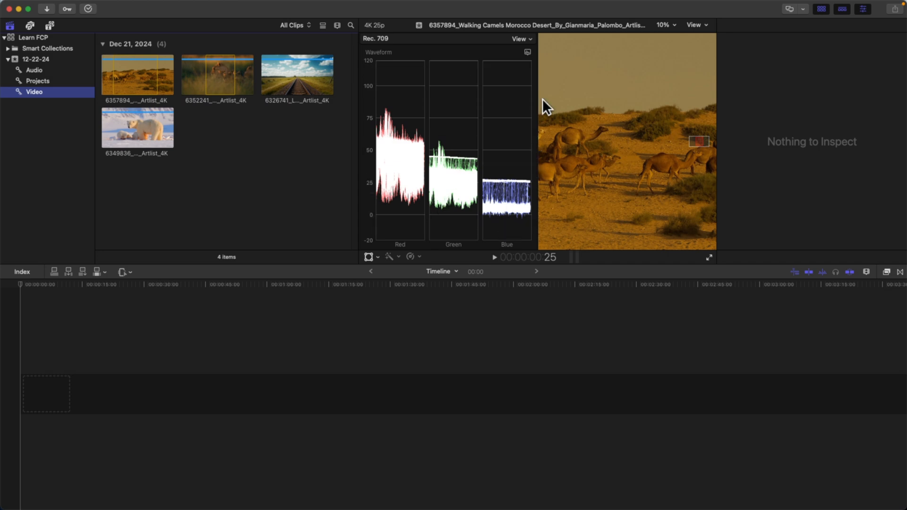
{"action": "left_click", "coordinate": [523, 39]}
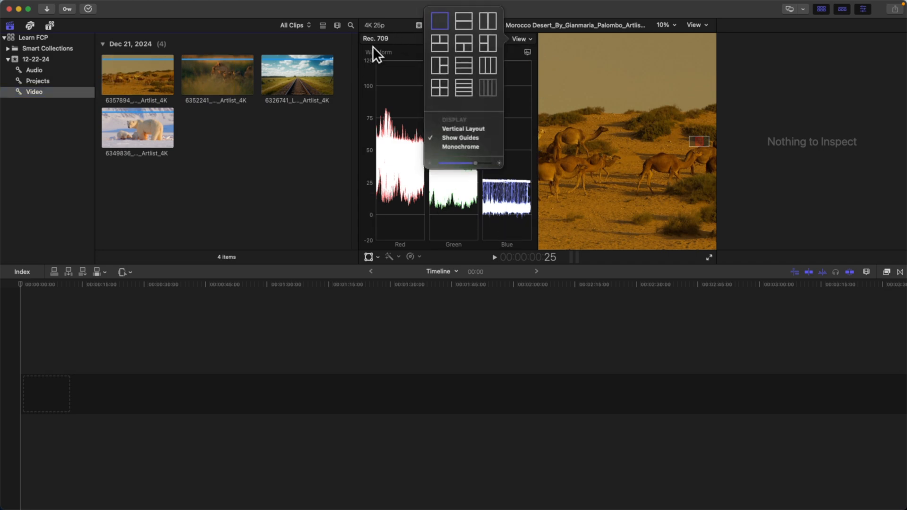
{"action": "left_click", "coordinate": [528, 56]}
{"action": "left_click", "coordinate": [529, 55]}
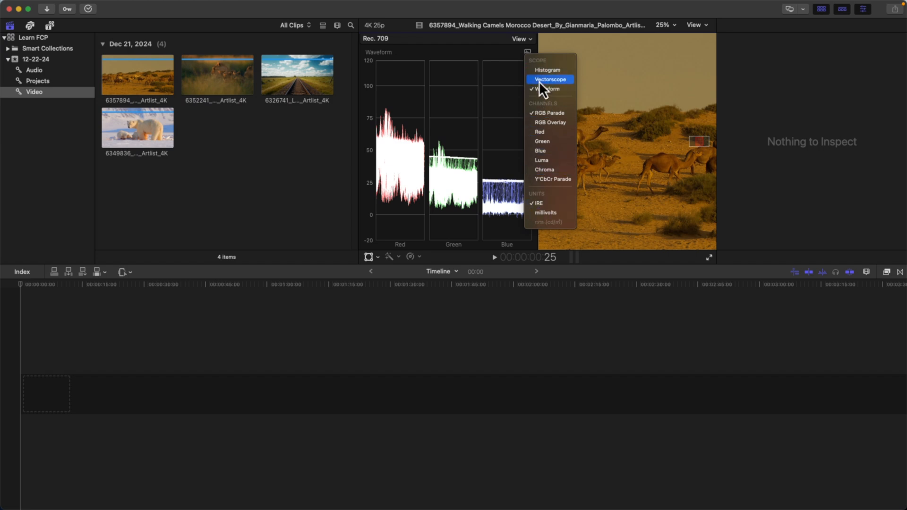
{"action": "left_click", "coordinate": [539, 80]}
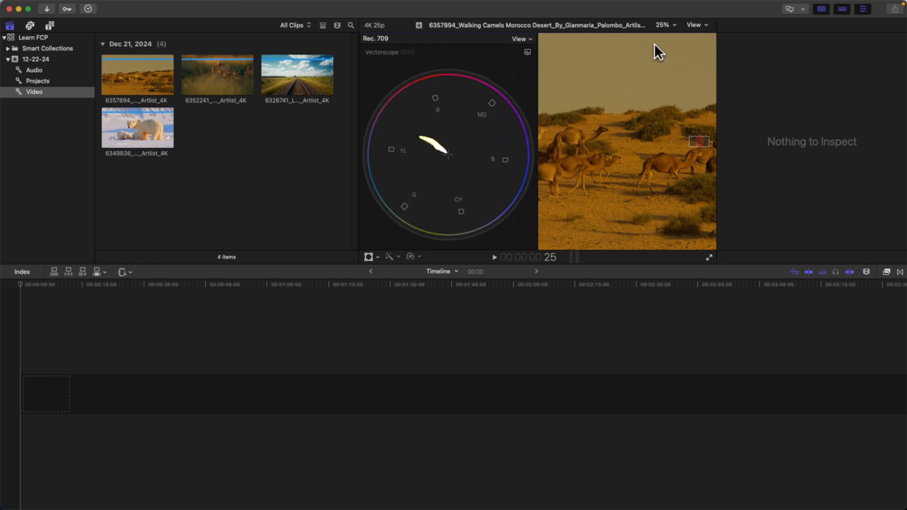
- Replace the video scopes with the Angles display, switch it to the 360° Viewer, and return to the single viewer
{"action": "left_click", "coordinate": [707, 24]}
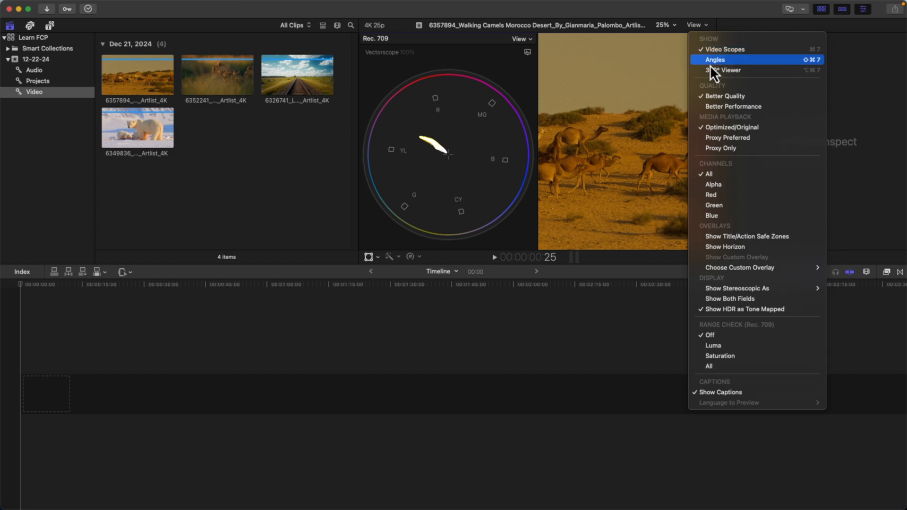
{"action": "left_click", "coordinate": [709, 64]}
{"action": "left_click", "coordinate": [695, 26]}
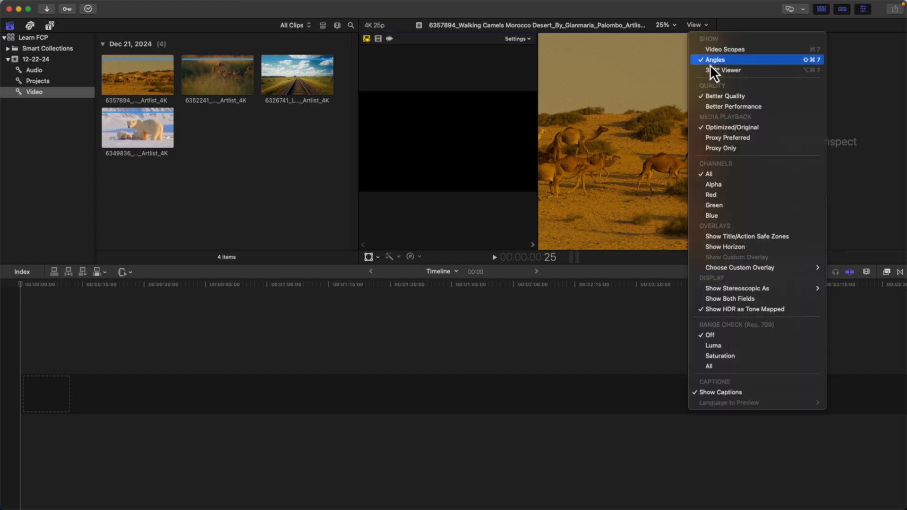
{"action": "left_click", "coordinate": [709, 70]}
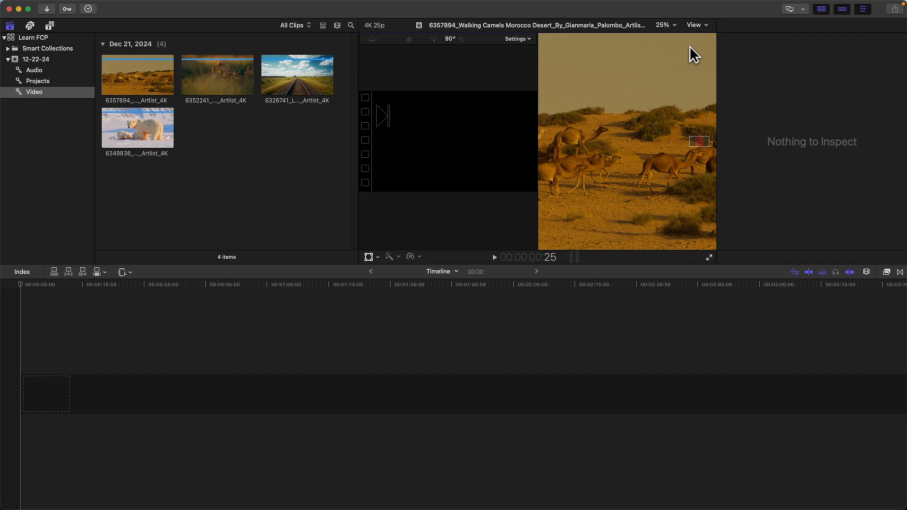
{"action": "left_click", "coordinate": [699, 27]}
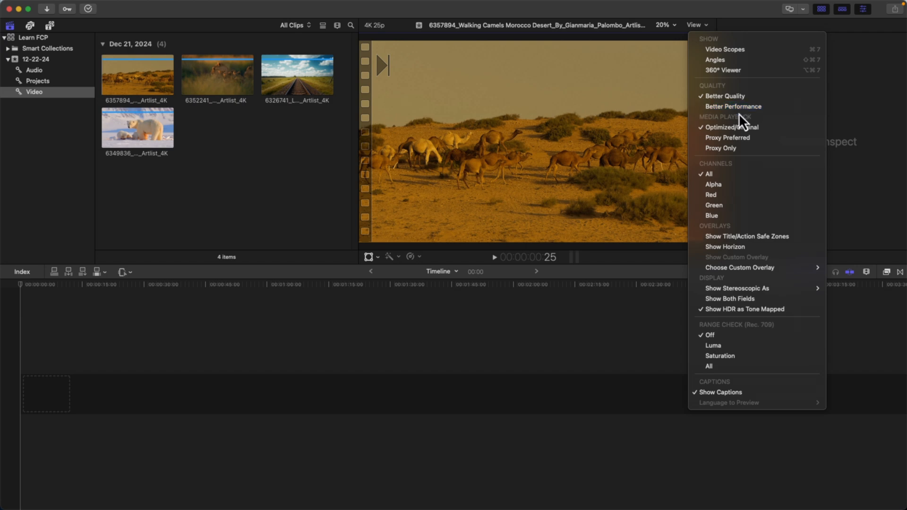
- Set the viewer's playback quality to Better Performance and review the remaining overlay and display options
{"action": "left_click", "coordinate": [715, 107]}
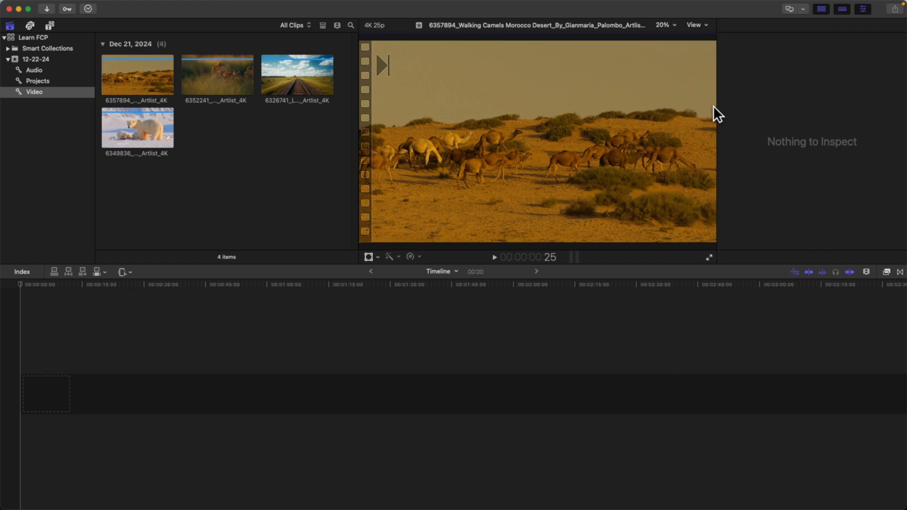
{"action": "left_click", "coordinate": [696, 25]}
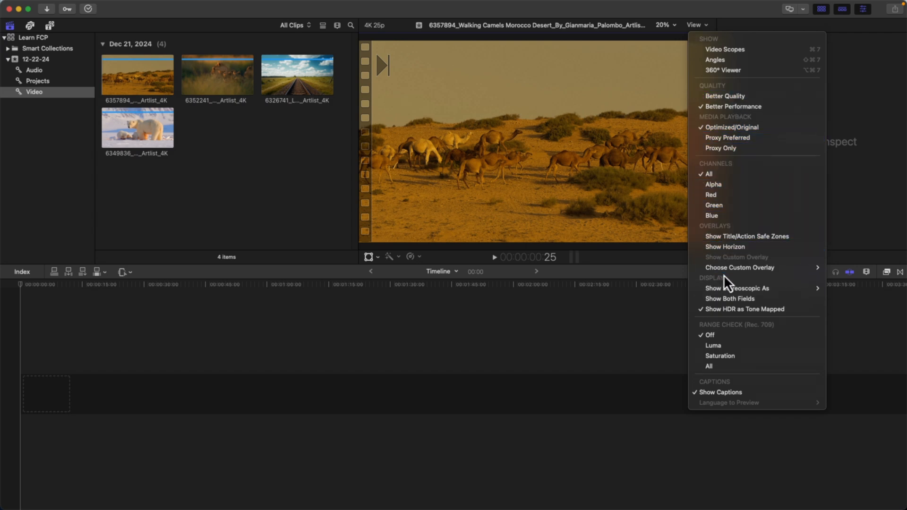
{"action": "mouse_move", "coordinate": [730, 289]}
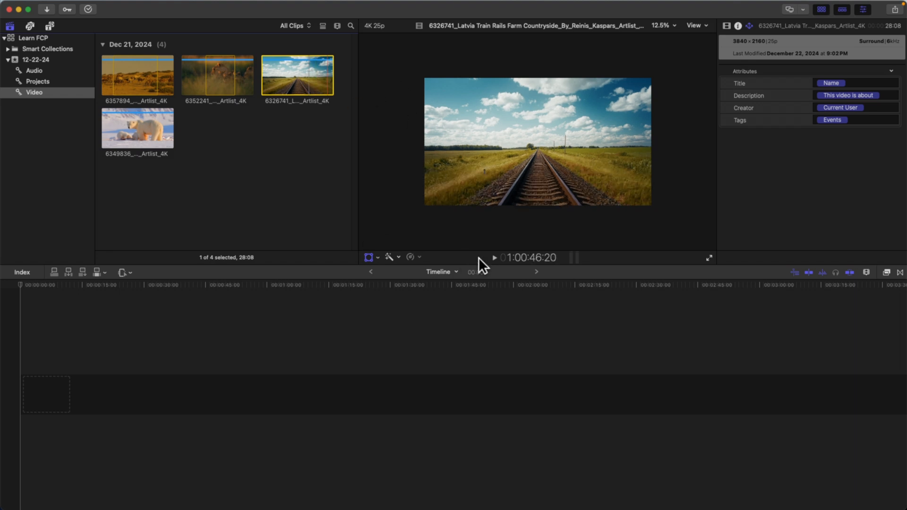
- Add the train rails clip to the start of the Timeline project, place the playhead past its middle, and select the clip
{"action": "left_click_drag", "start_coordinate": [310, 81], "coordinate": [234, 280]}
{"action": "left_click_drag", "start_coordinate": [128, 384], "coordinate": [21, 394]}
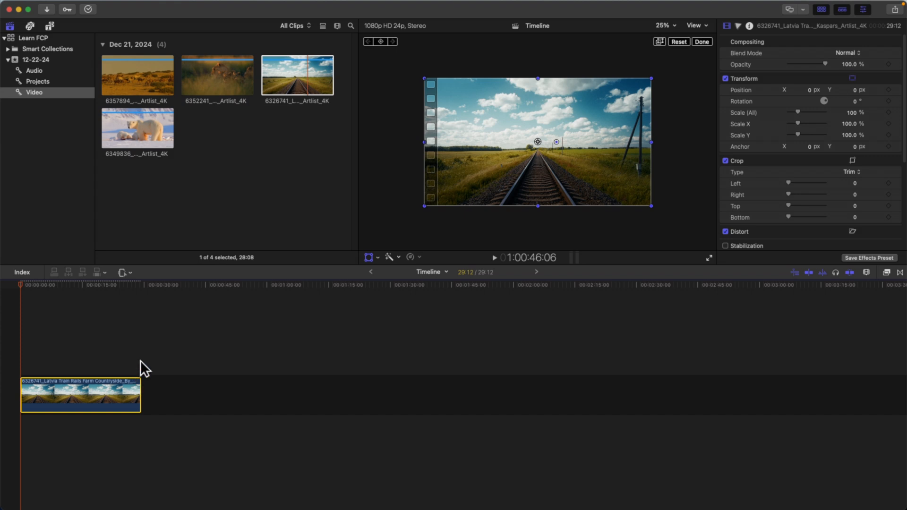
{"action": "left_click", "coordinate": [92, 350]}
{"action": "left_click", "coordinate": [78, 390]}
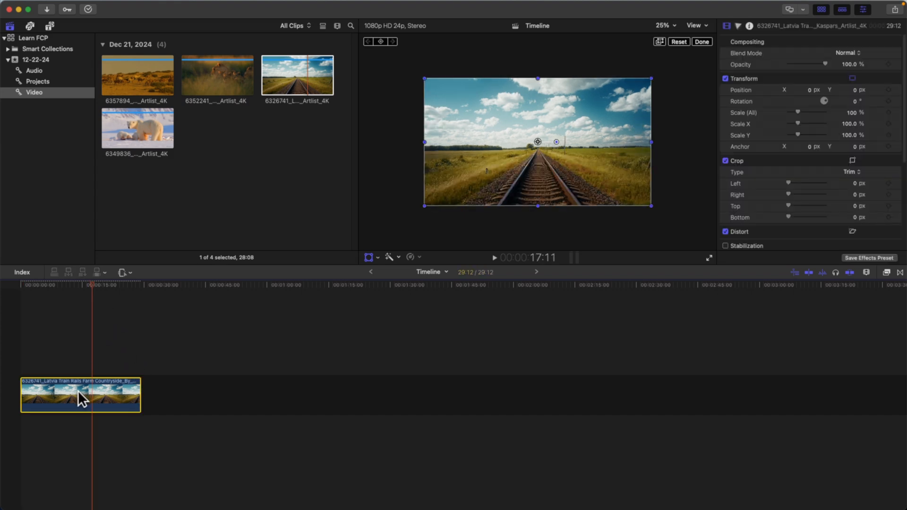
- Try moving, scaling and rotating the train rails clip with the onscreen Transform controls, resetting it after each change
{"action": "left_click", "coordinate": [366, 258]}
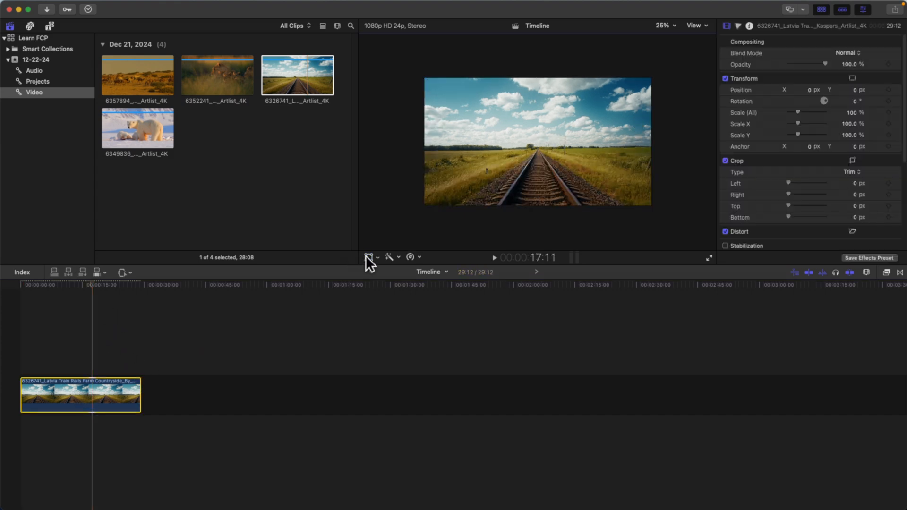
{"action": "left_click", "coordinate": [367, 256]}
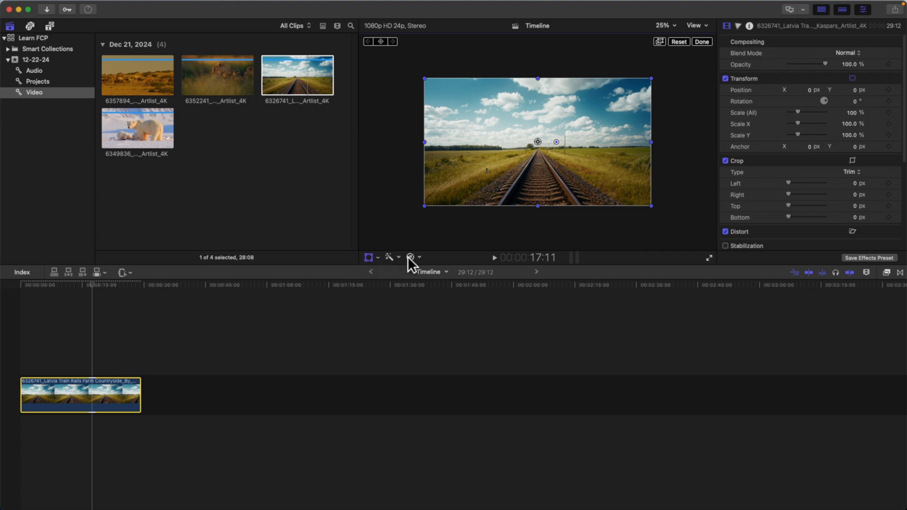
{"action": "left_click_drag", "start_coordinate": [537, 148], "coordinate": [528, 119]}
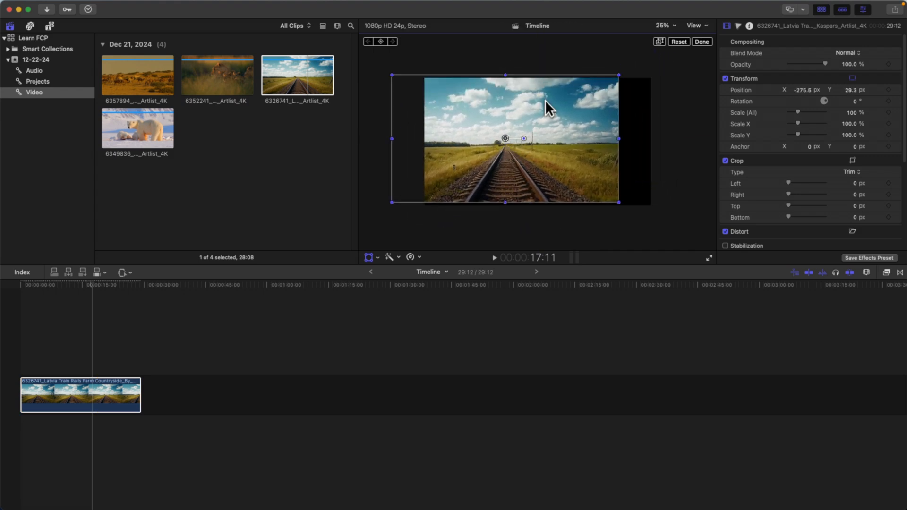
{"action": "left_click", "coordinate": [681, 41]}
{"action": "left_click_drag", "start_coordinate": [651, 80], "coordinate": [635, 98]}
{"action": "left_click", "coordinate": [678, 42]}
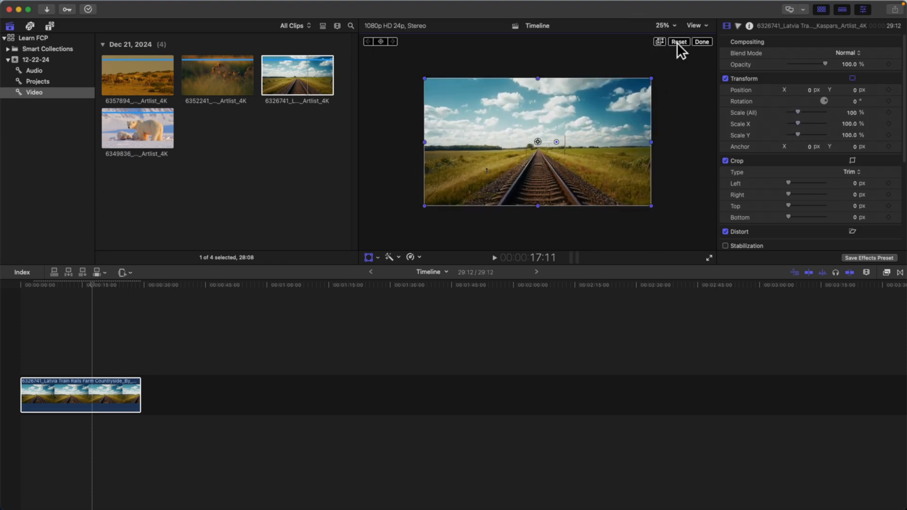
{"action": "left_click_drag", "start_coordinate": [557, 142], "coordinate": [599, 131]}
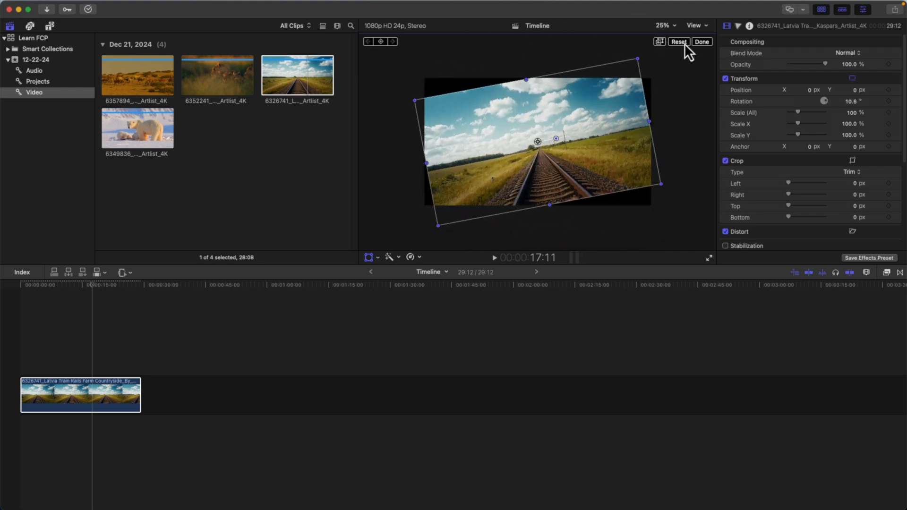
{"action": "left_click", "coordinate": [684, 42]}
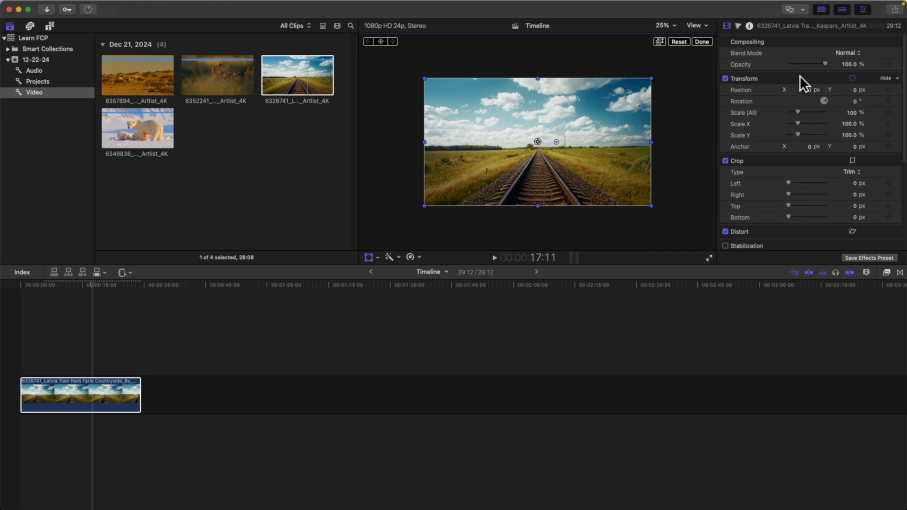
- Try trimming the train rails clip's right edge, then cropping it from the upper-right corner in Crop mode, resetting each change
{"action": "left_click", "coordinate": [368, 256]}
{"action": "left_click", "coordinate": [388, 281]}
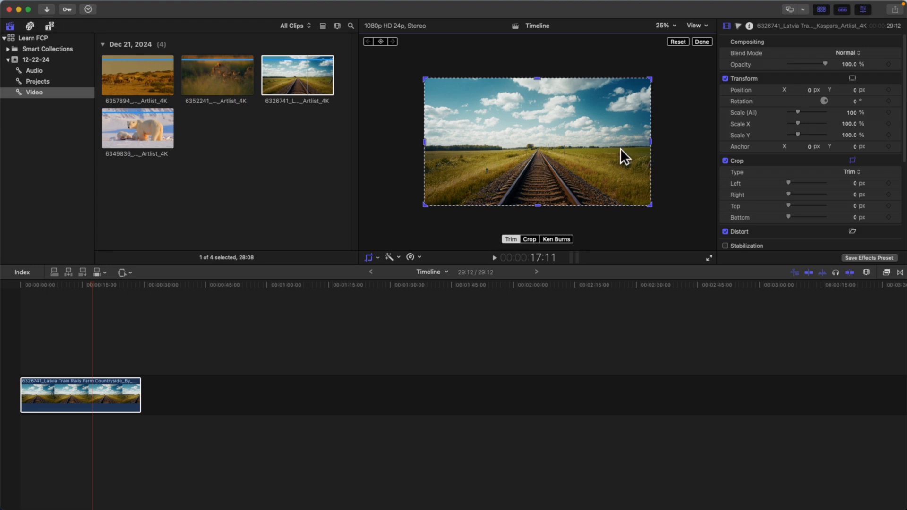
{"action": "left_click_drag", "start_coordinate": [650, 140], "coordinate": [611, 148]}
{"action": "left_click", "coordinate": [677, 42]}
{"action": "left_click", "coordinate": [529, 238]}
{"action": "left_click_drag", "start_coordinate": [649, 79], "coordinate": [571, 119]}
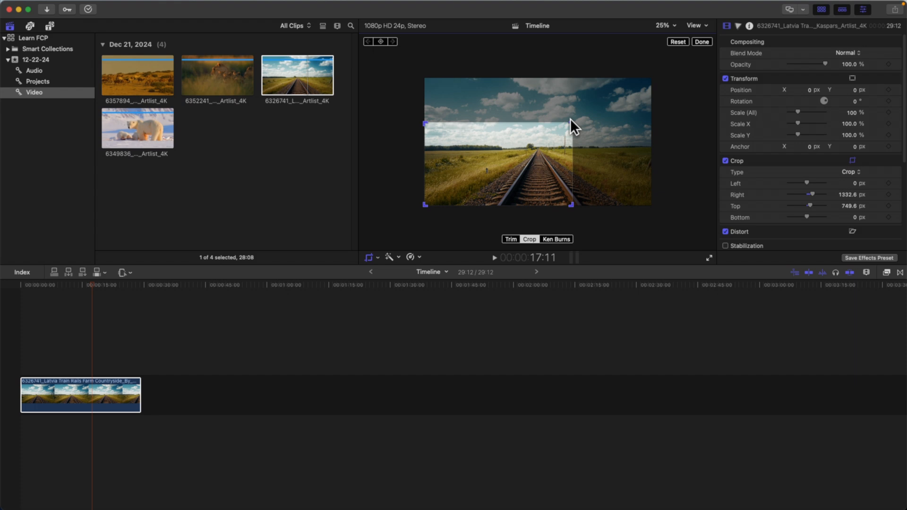
{"action": "left_click", "coordinate": [678, 41]}
- Apply a Ken Burns crop to the train rails clip with a smaller start frame near the image centre
{"action": "left_click", "coordinate": [552, 241]}
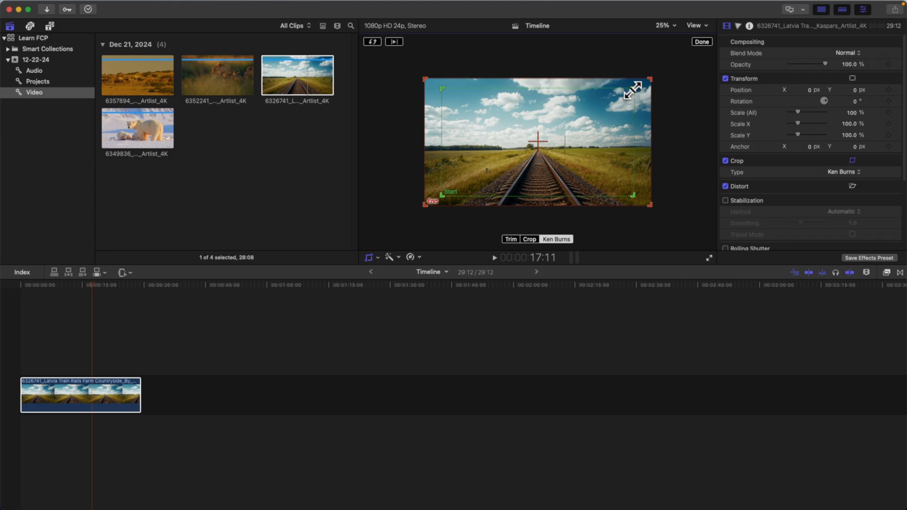
{"action": "left_click_drag", "start_coordinate": [633, 89], "coordinate": [624, 95]}
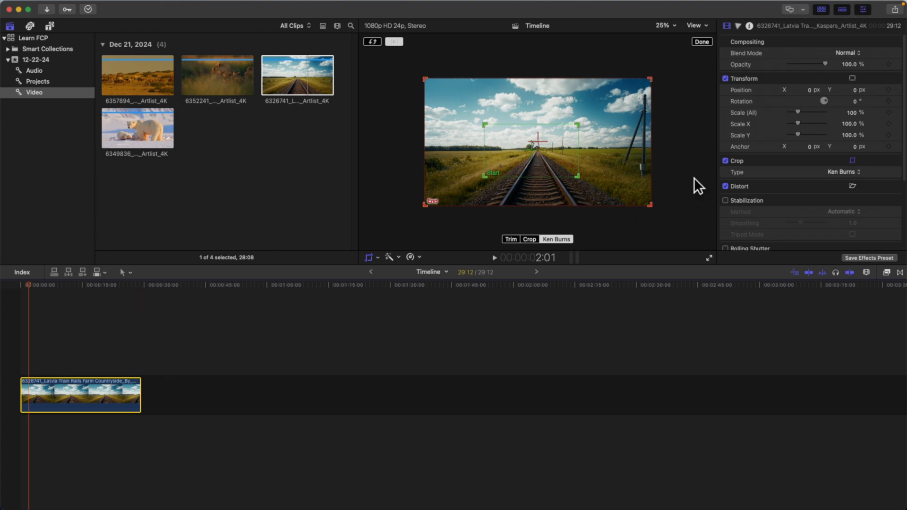
- Try distorting the train rails clip by pulling its upper-right corner outward, then reset the distortion
{"action": "left_click", "coordinate": [377, 258]}
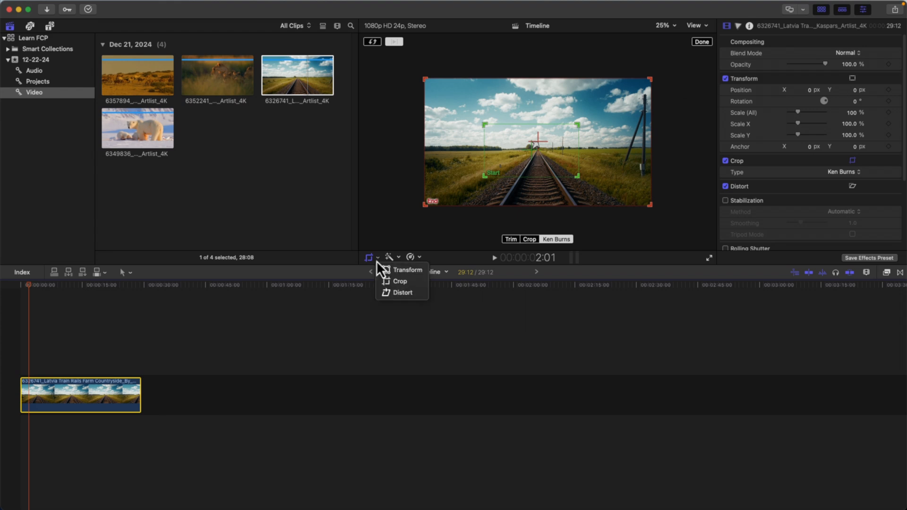
{"action": "left_click", "coordinate": [396, 293]}
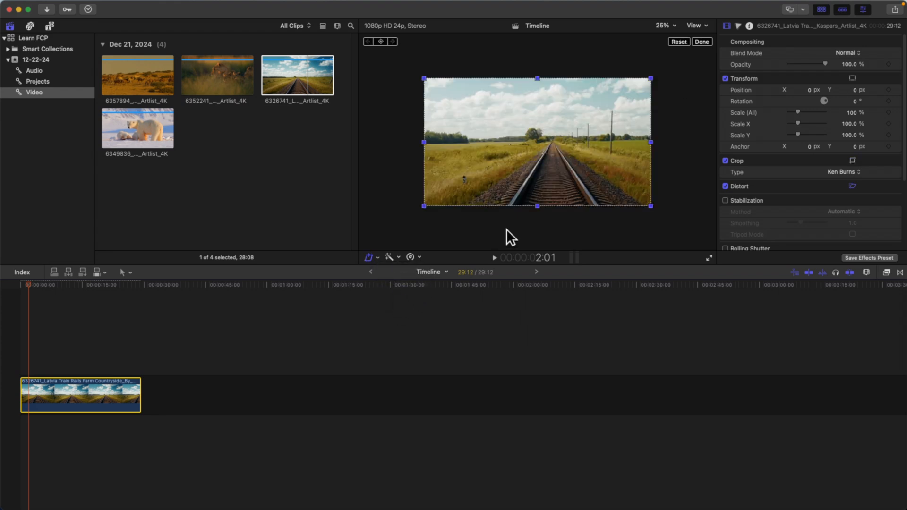
{"action": "left_click_drag", "start_coordinate": [651, 79], "coordinate": [661, 57]}
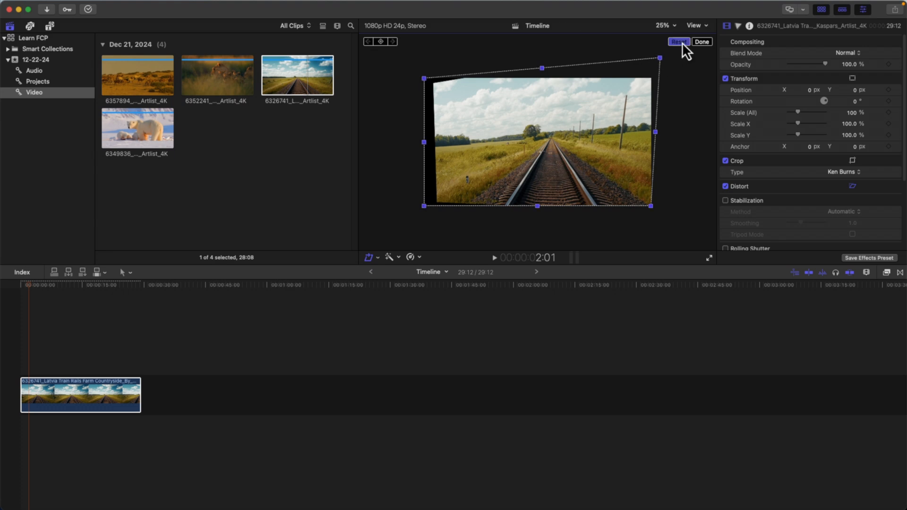
{"action": "left_click", "coordinate": [679, 42]}
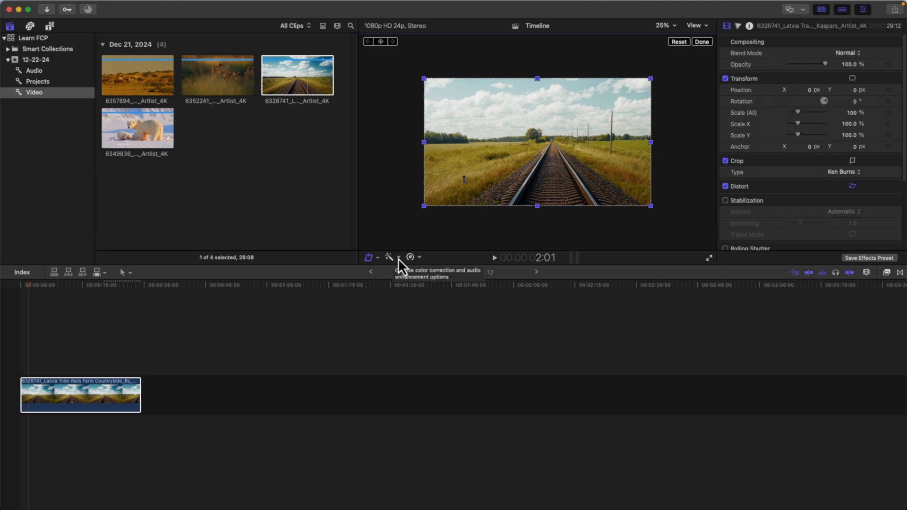
- Review the color correction and audio enhancement options, then the clip retiming options, for the selected timeline clip
{"action": "left_click", "coordinate": [398, 258]}
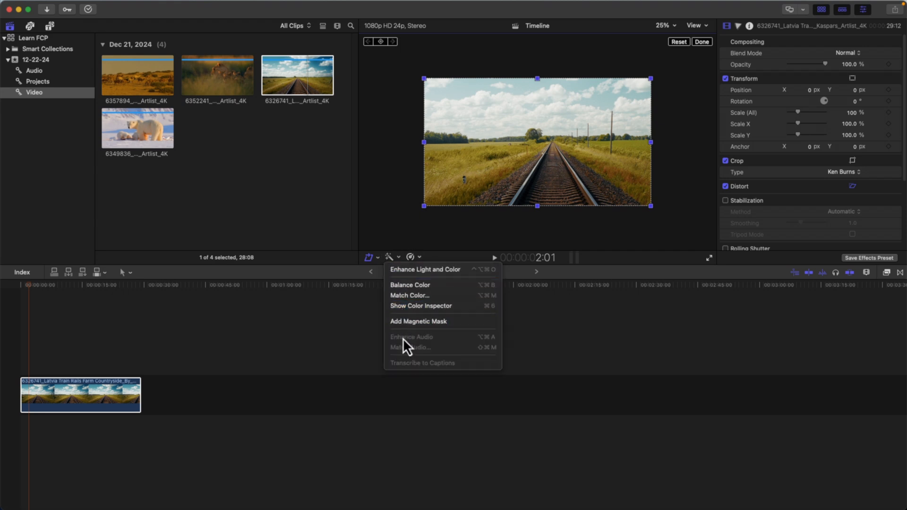
{"action": "left_click", "coordinate": [378, 234]}
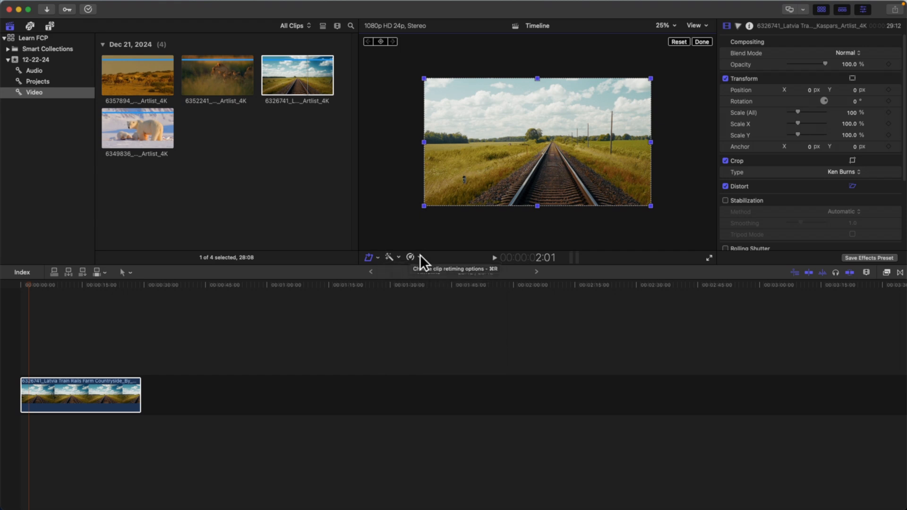
{"action": "left_click", "coordinate": [420, 256]}
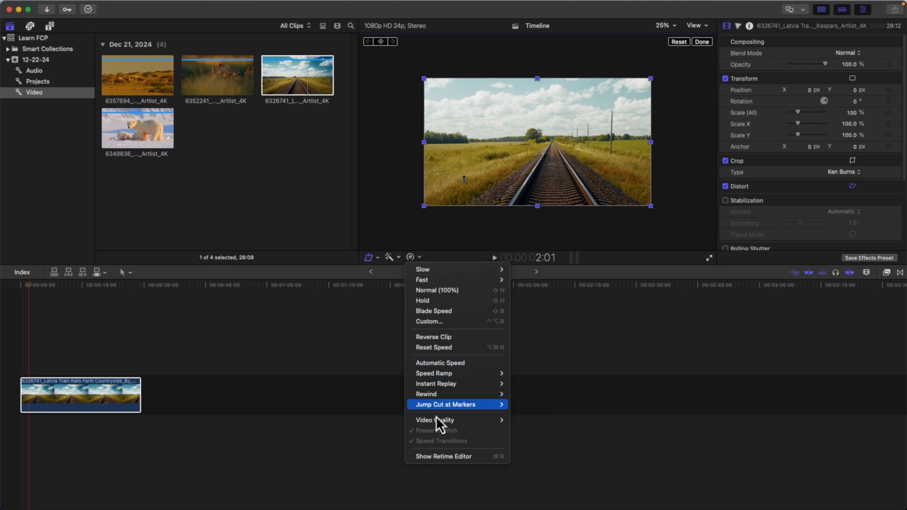
{"action": "left_click", "coordinate": [434, 243]}
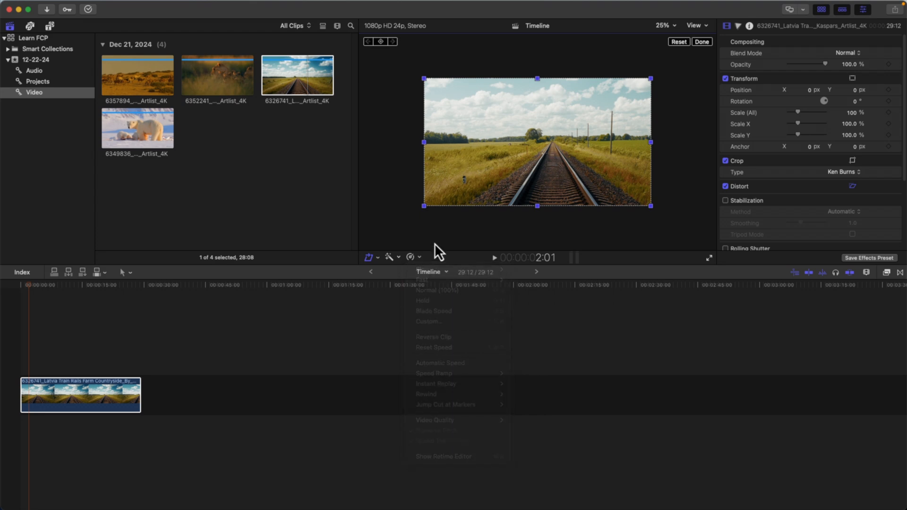
- Play the timeline for a few seconds, pause it, and scrub the playhead further along the clip
{"action": "left_click", "coordinate": [494, 258]}
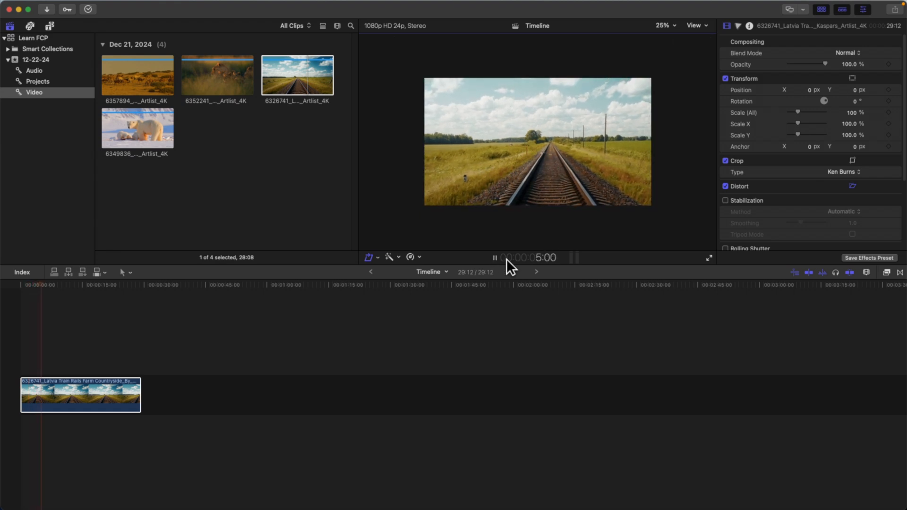
{"action": "left_click", "coordinate": [494, 259]}
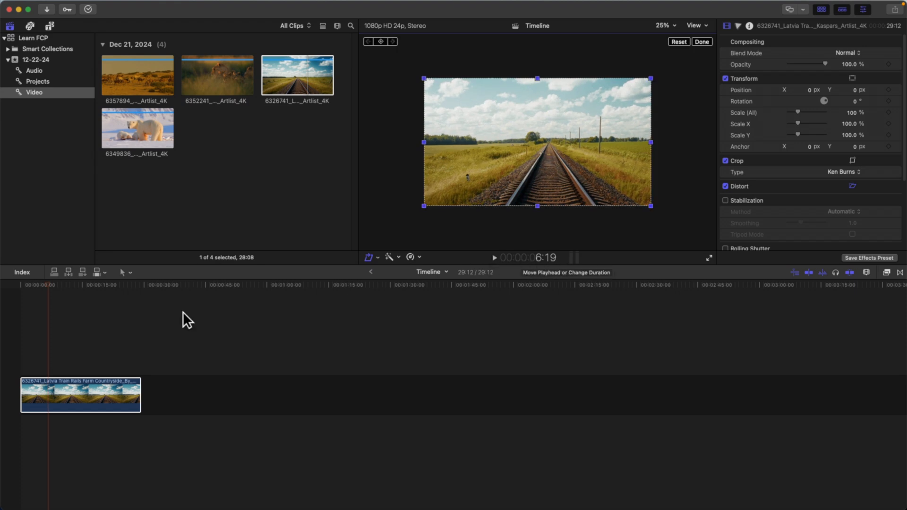
{"action": "left_click_drag", "start_coordinate": [47, 285], "coordinate": [81, 307]}
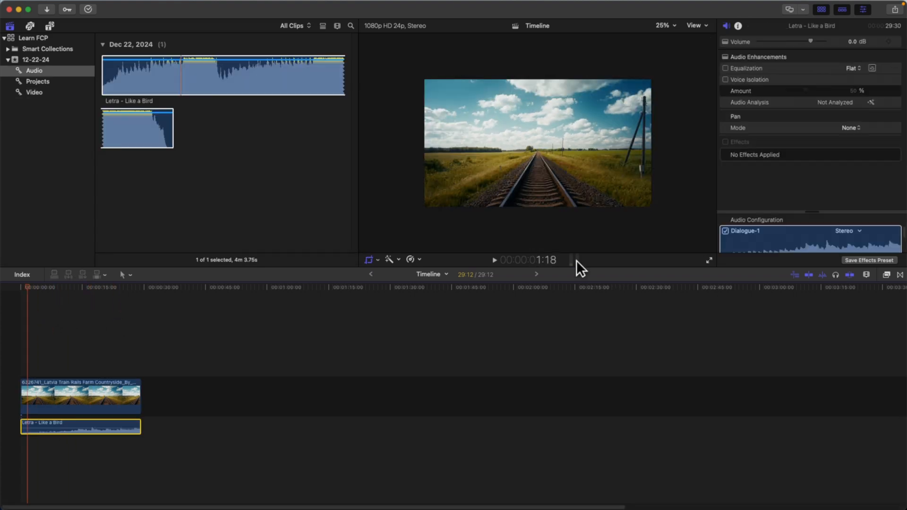
- Show the large audio meters beside the timeline and play the clips to check the audio levels, stopping partway
{"action": "left_click", "coordinate": [575, 262]}
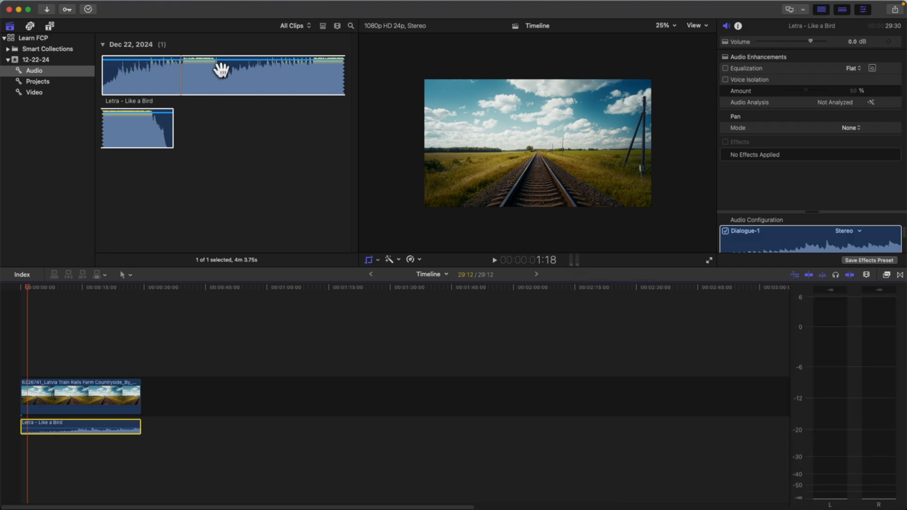
{"action": "left_click", "coordinate": [494, 260]}
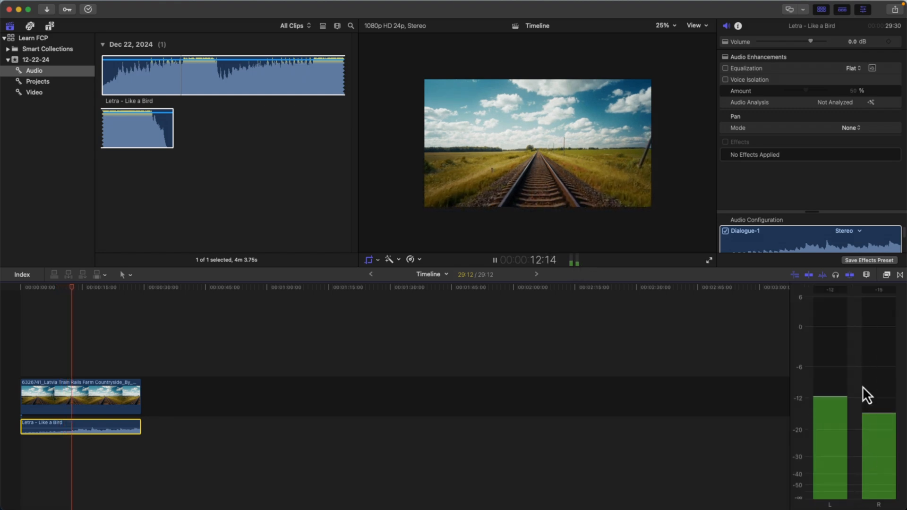
{"action": "key", "text": "space"}
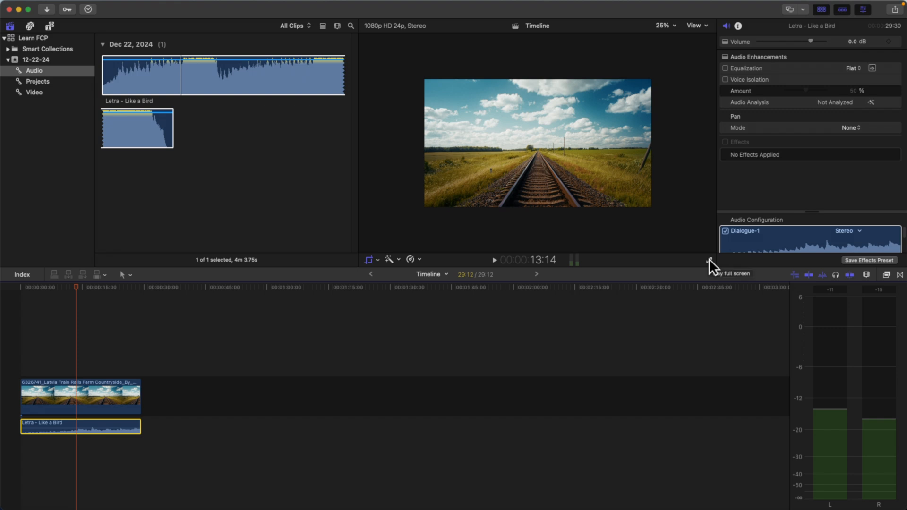
- View the timeline playback full screen with its playback controls
{"action": "left_click", "coordinate": [710, 260]}
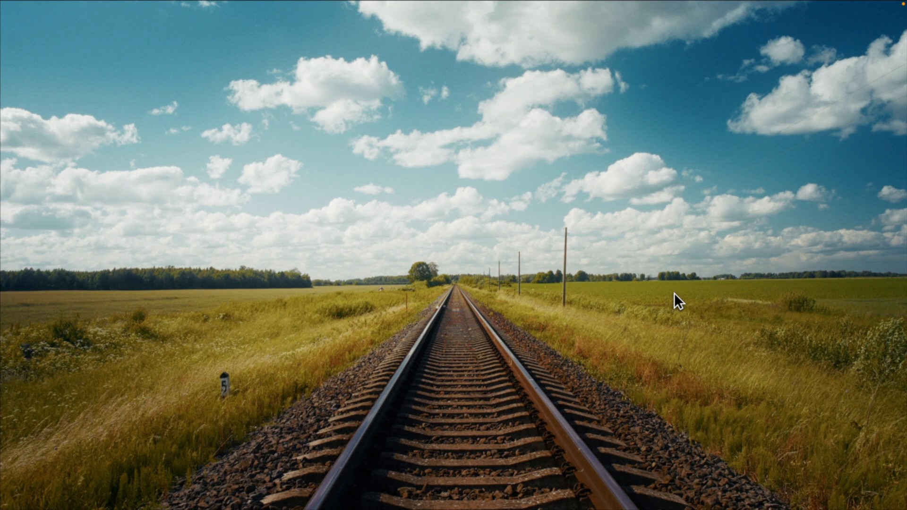
{"action": "mouse_move", "coordinate": [665, 301]}
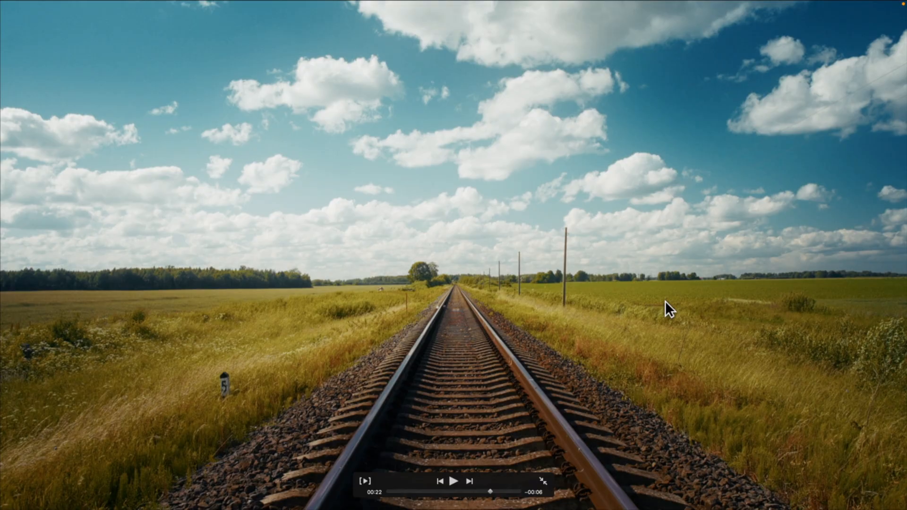
- Leave full-screen playback and select the walking camels clip in the Video keyword collection
{"action": "key", "text": "Escape"}
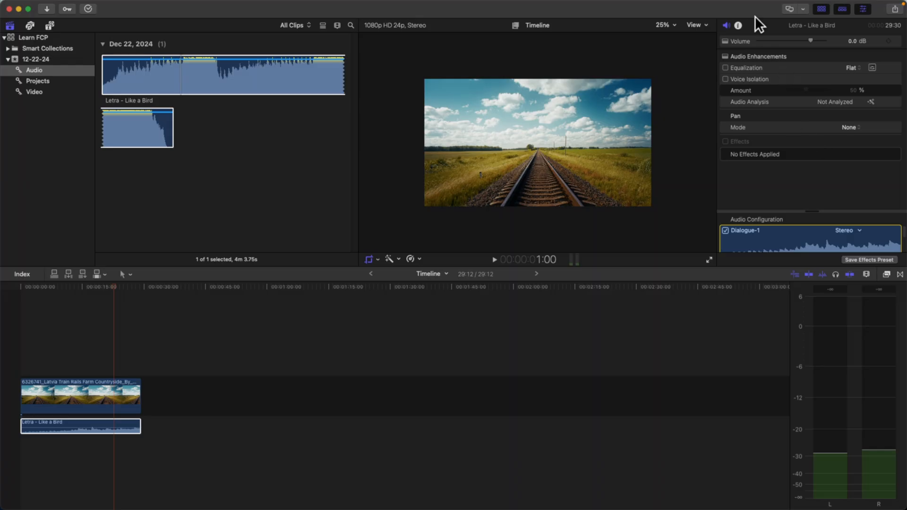
{"action": "left_click", "coordinate": [34, 92]}
{"action": "left_click", "coordinate": [112, 82]}
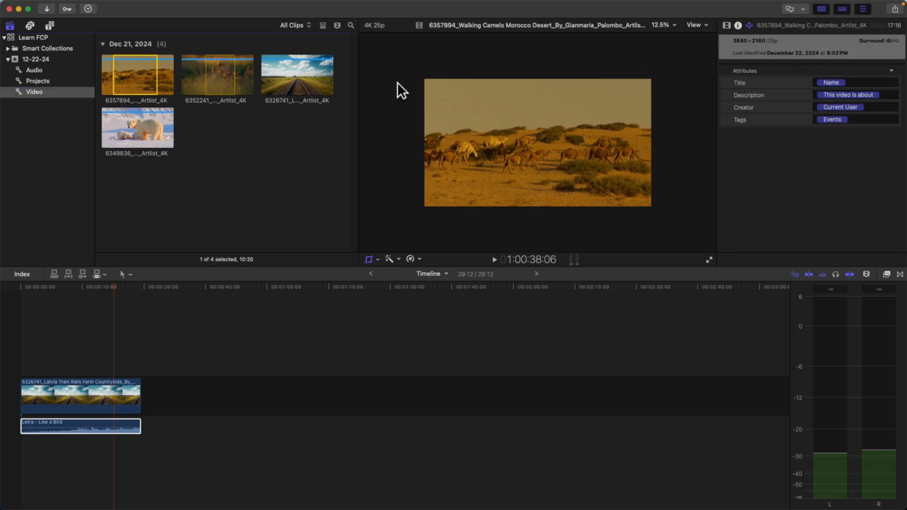
{"action": "left_click_drag", "start_coordinate": [140, 83], "coordinate": [140, 364]}
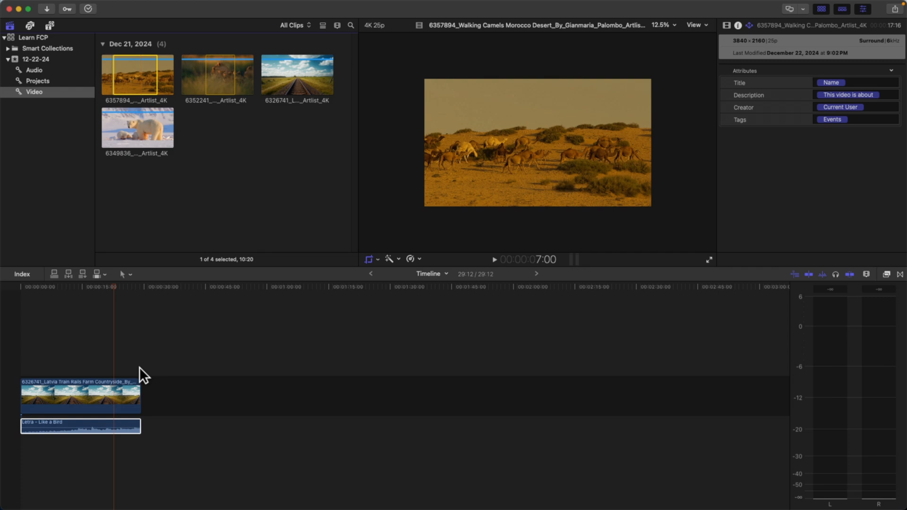
- Select the train rails clip in the timeline and review its video properties and color correction wheels
{"action": "left_click", "coordinate": [103, 384]}
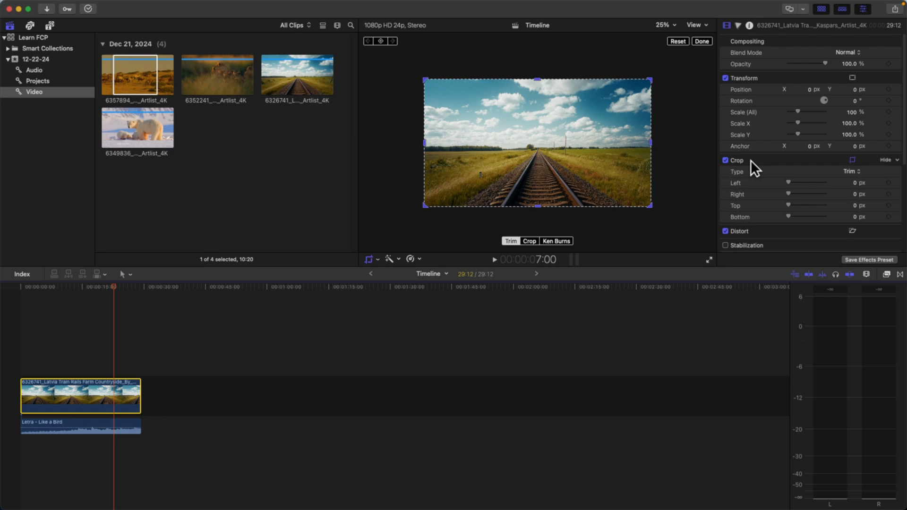
{"action": "scroll", "coordinate": [796, 113], "scroll_direction": "down", "scroll_amount": 5}
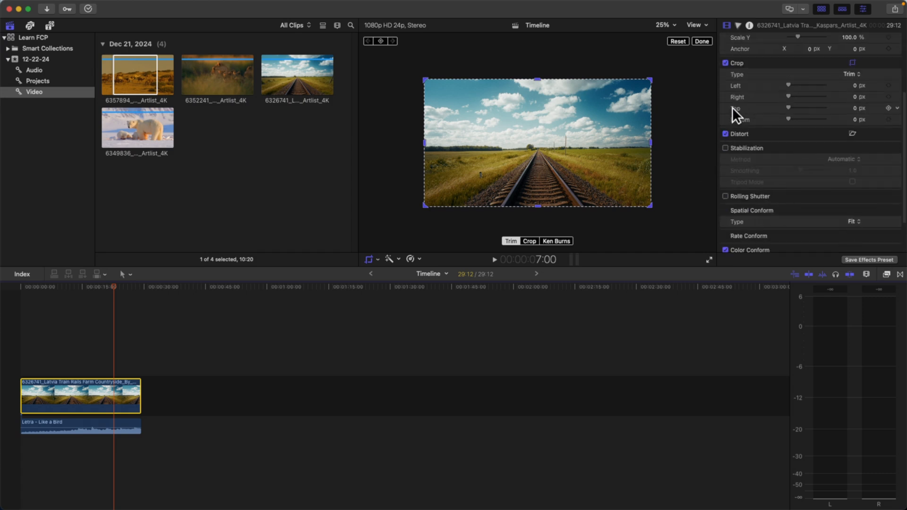
{"action": "scroll", "coordinate": [753, 123], "scroll_direction": "up", "scroll_amount": 5}
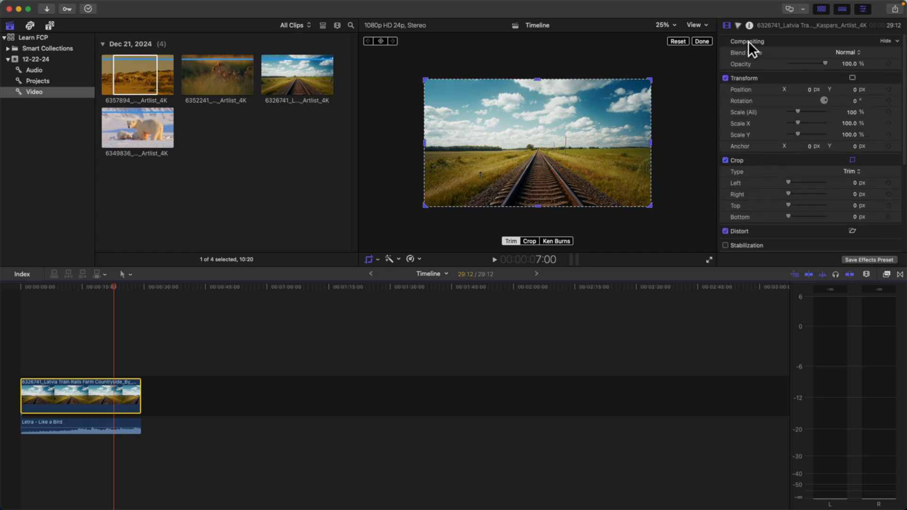
{"action": "left_click", "coordinate": [738, 25]}
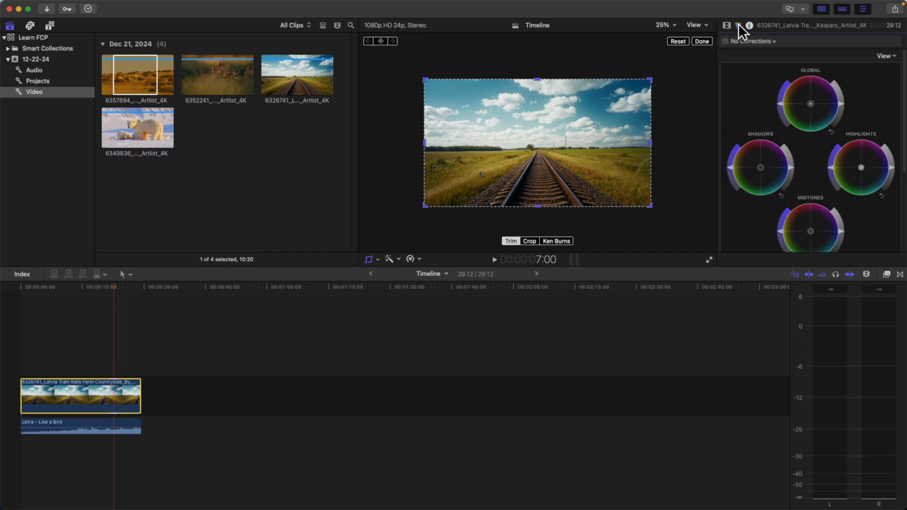
{"action": "left_click", "coordinate": [773, 44]}
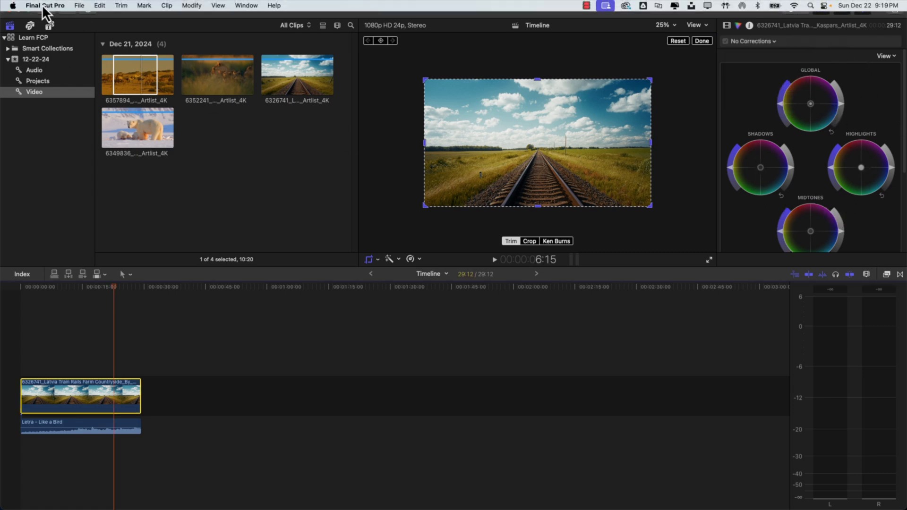
- Open the application's General settings, review the default Color Correction choices, and move the settings window off the viewer image
{"action": "left_click", "coordinate": [42, 5]}
{"action": "left_click", "coordinate": [49, 38]}
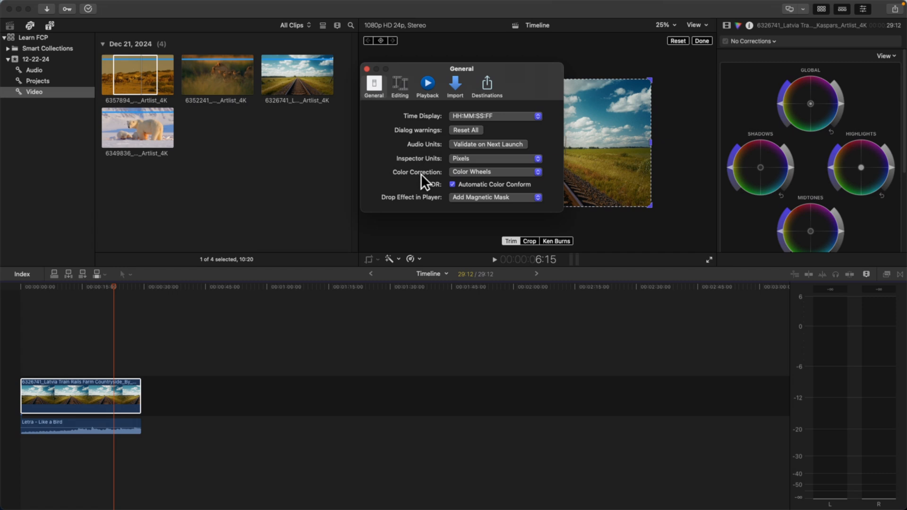
{"action": "left_click", "coordinate": [496, 171]}
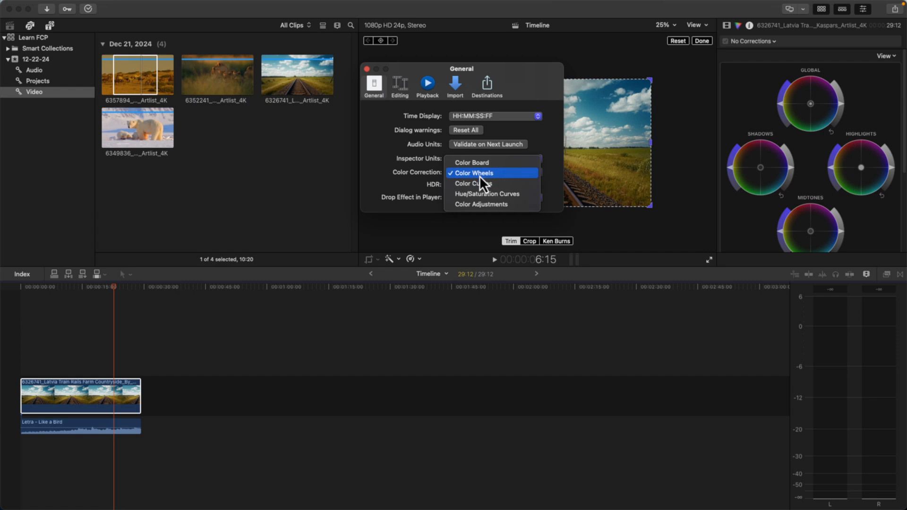
{"action": "left_click", "coordinate": [520, 69]}
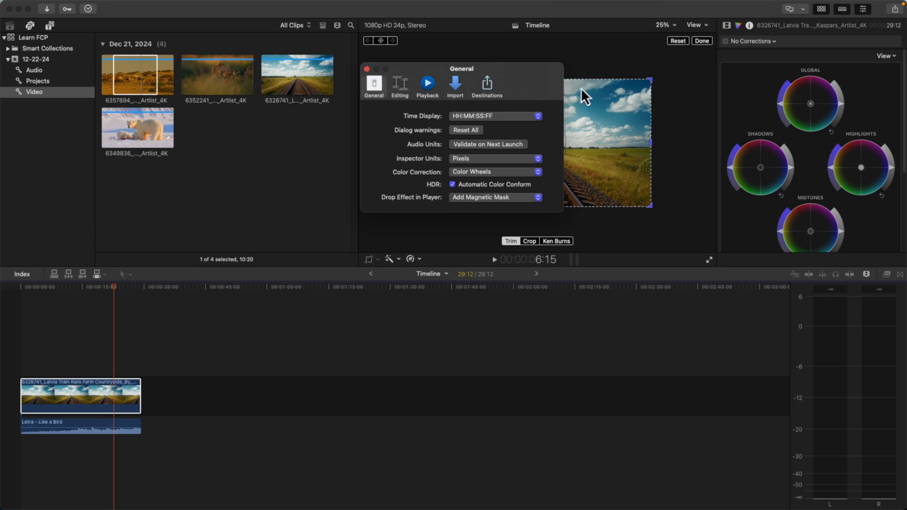
{"action": "left_click_drag", "start_coordinate": [505, 68], "coordinate": [534, 83]}
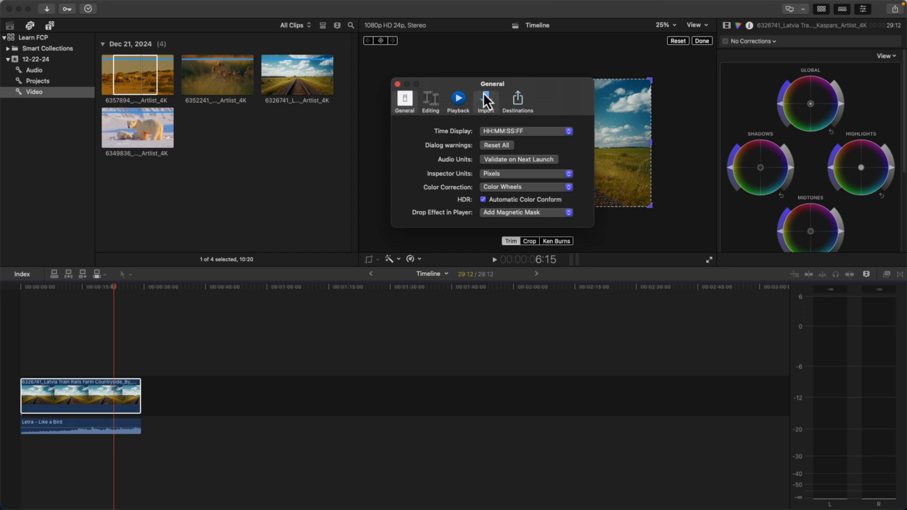
{"action": "left_click_drag", "start_coordinate": [476, 88], "coordinate": [299, 142]}
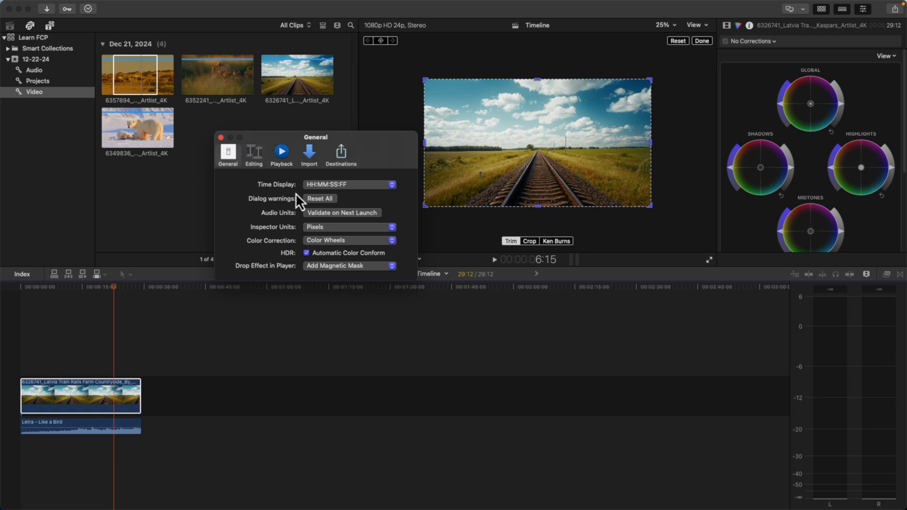
- Review the Editing, Playback, Import and Destinations settings, then close the settings window
{"action": "left_click", "coordinate": [252, 156]}
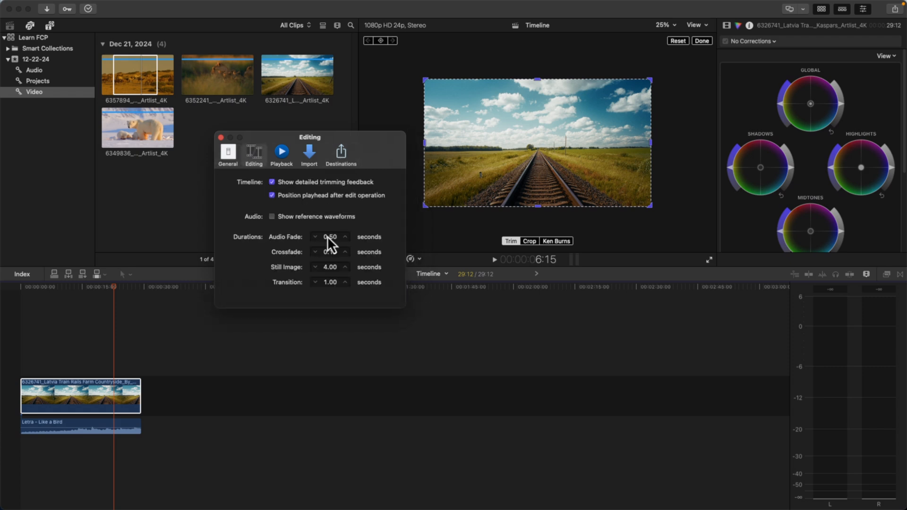
{"action": "left_click", "coordinate": [282, 159]}
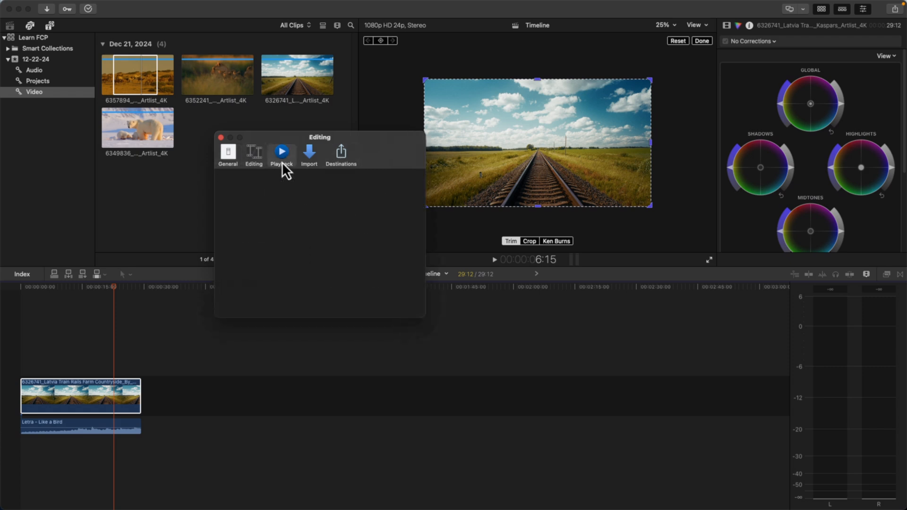
{"action": "left_click", "coordinate": [313, 162]}
{"action": "left_click", "coordinate": [351, 156]}
{"action": "left_click_drag", "start_coordinate": [331, 139], "coordinate": [405, 112]}
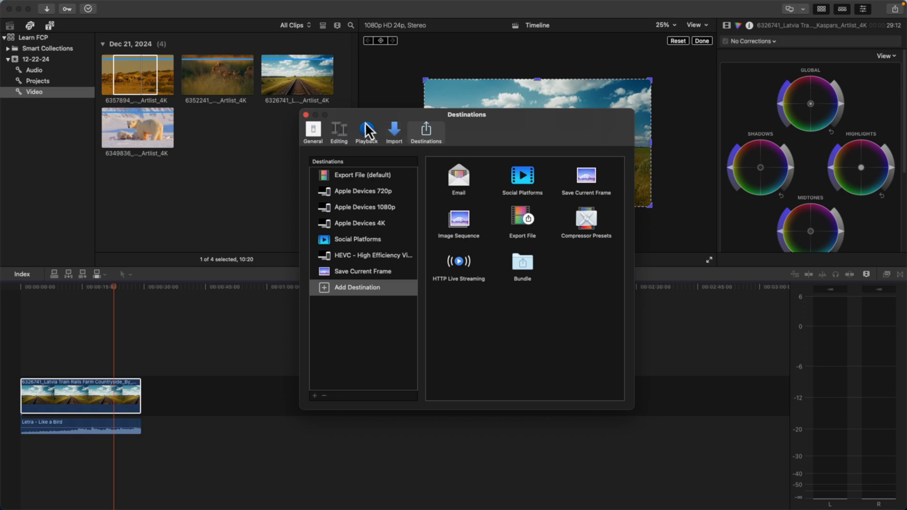
{"action": "left_click", "coordinate": [307, 115]}
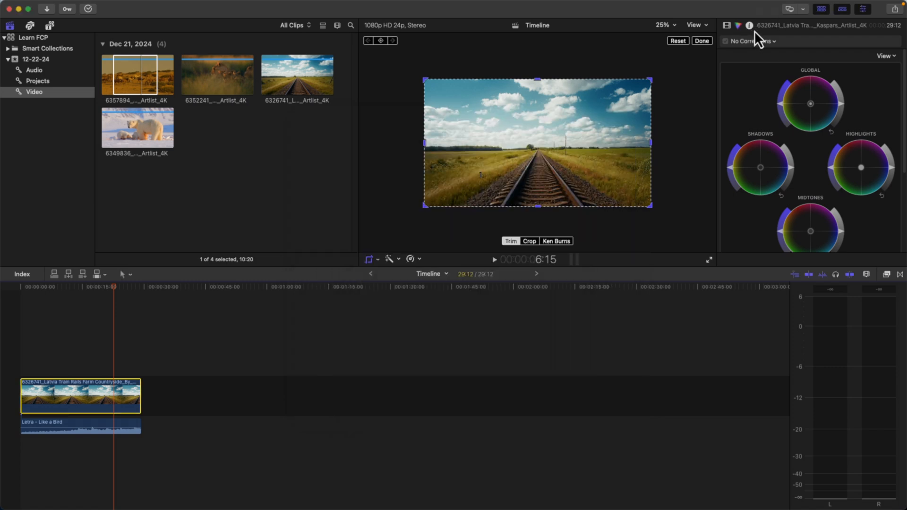
- Review the file information of the timeline's train rails clip, including its name, roles, timing and codec details
{"action": "left_click", "coordinate": [749, 25]}
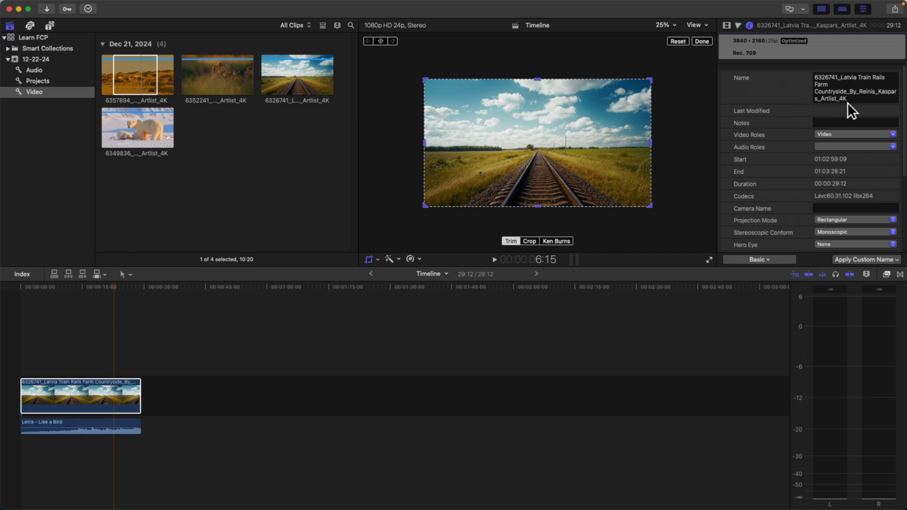
{"action": "scroll", "coordinate": [789, 138], "scroll_direction": "down", "scroll_amount": 3}
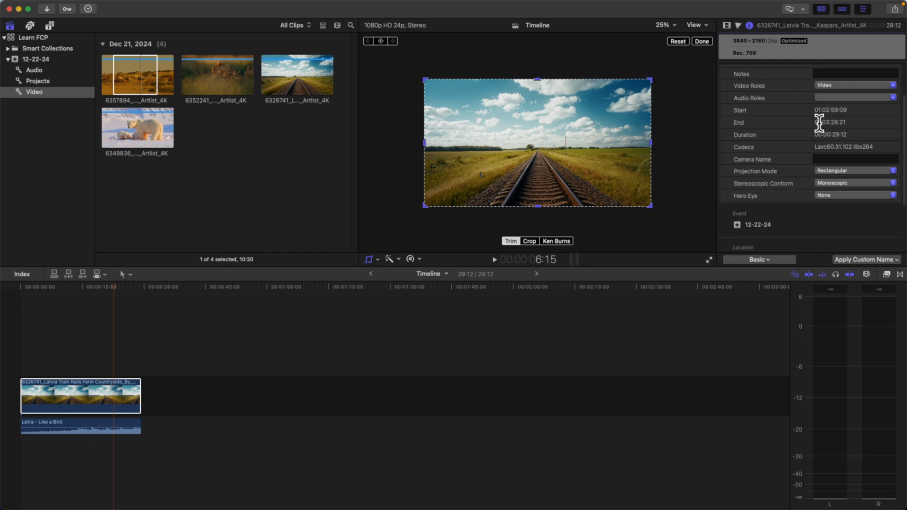
{"action": "scroll", "coordinate": [819, 132], "scroll_direction": "up", "scroll_amount": 1}
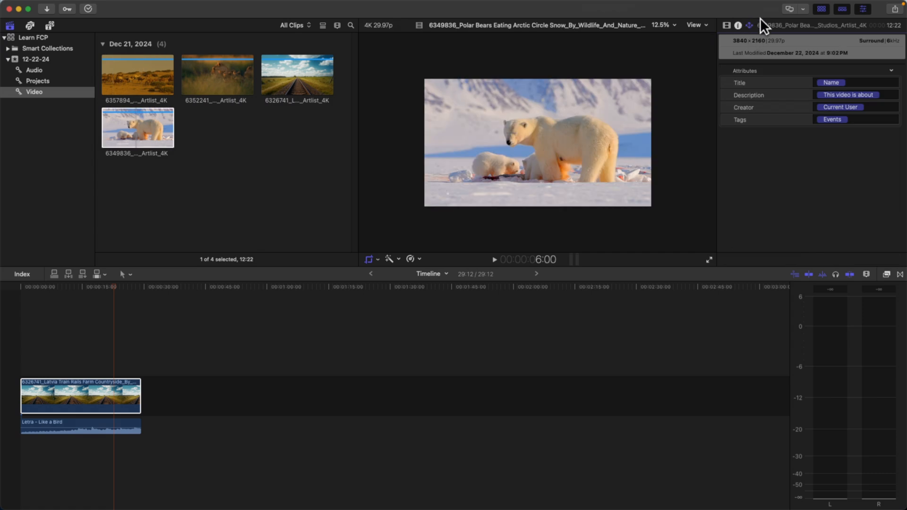
- Inspect the spatial and color conform properties of the train rails, polar bears and lion clips in the browser
{"action": "left_click", "coordinate": [272, 84]}
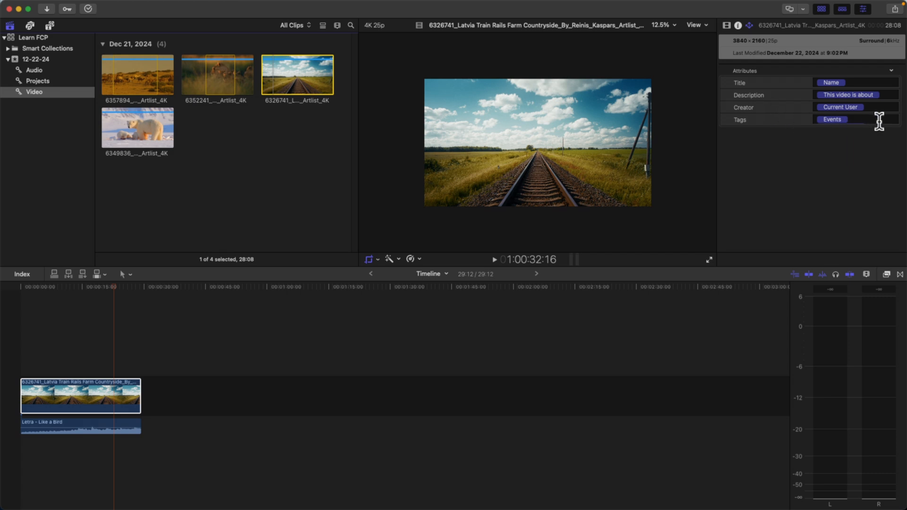
{"action": "left_click", "coordinate": [726, 40]}
{"action": "left_click", "coordinate": [726, 25]}
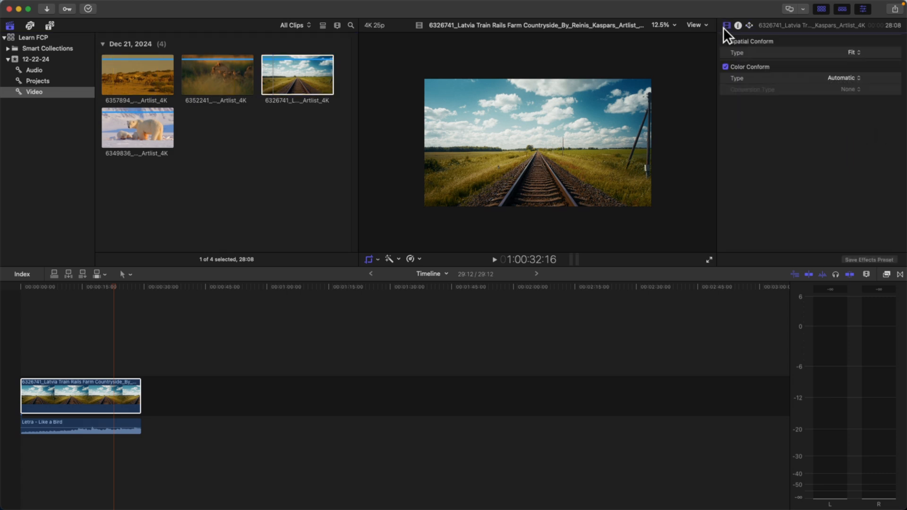
{"action": "left_click", "coordinate": [105, 130]}
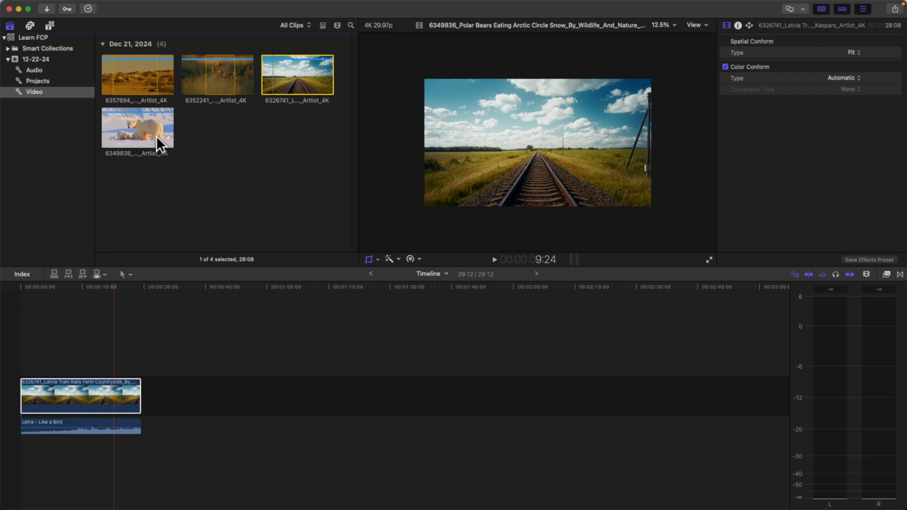
{"action": "left_click", "coordinate": [197, 86]}
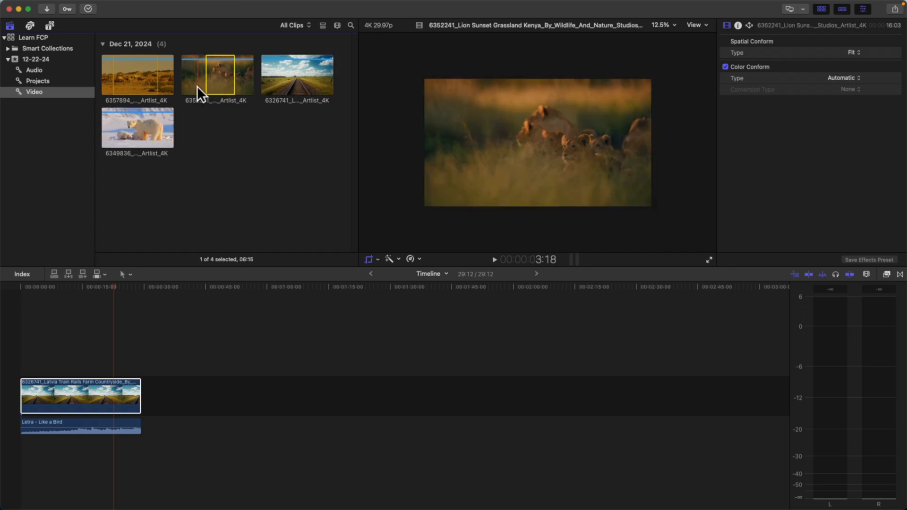
- Look into the Projects and Audio collections and review the audio properties of the Letra - Like a Bird clip
{"action": "left_click", "coordinate": [44, 81]}
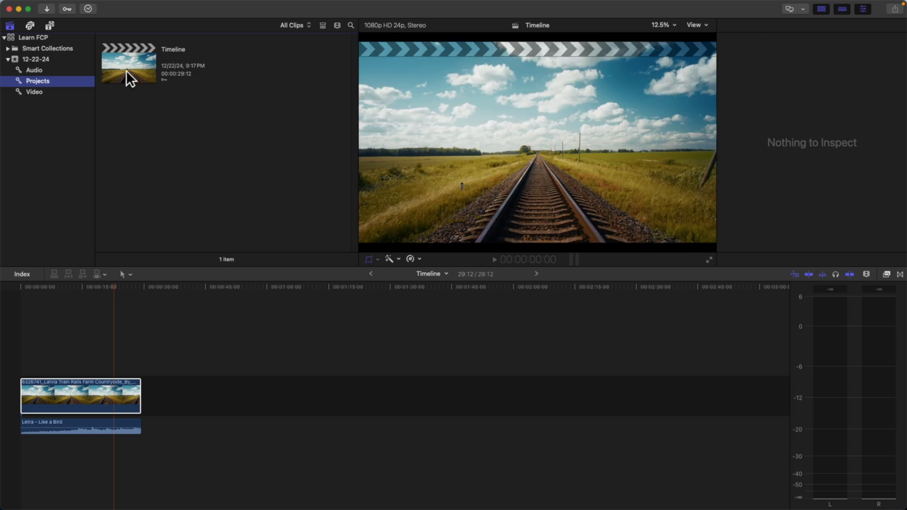
{"action": "left_click", "coordinate": [30, 69]}
{"action": "left_click", "coordinate": [168, 75]}
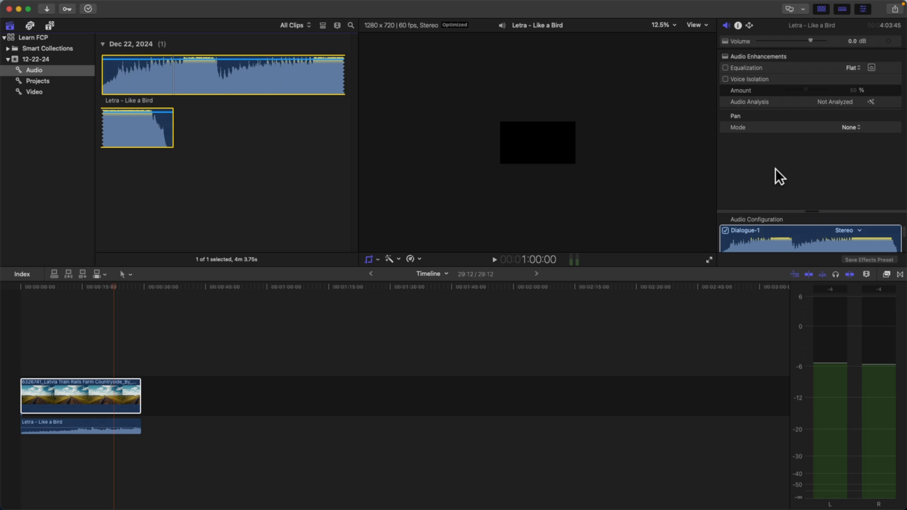
{"action": "left_click", "coordinate": [749, 171]}
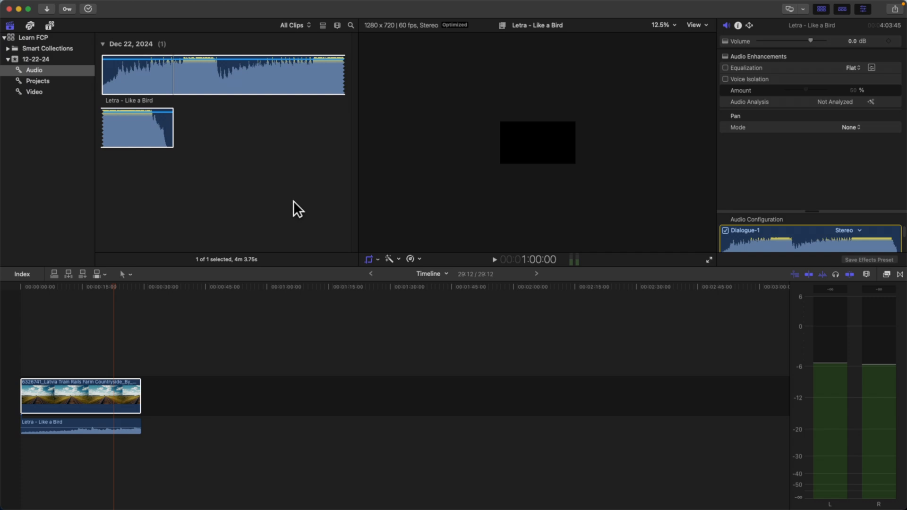
- Open the timeline index's tags and select the audio and video keywords in turn to highlight their clips
{"action": "left_click", "coordinate": [21, 274]}
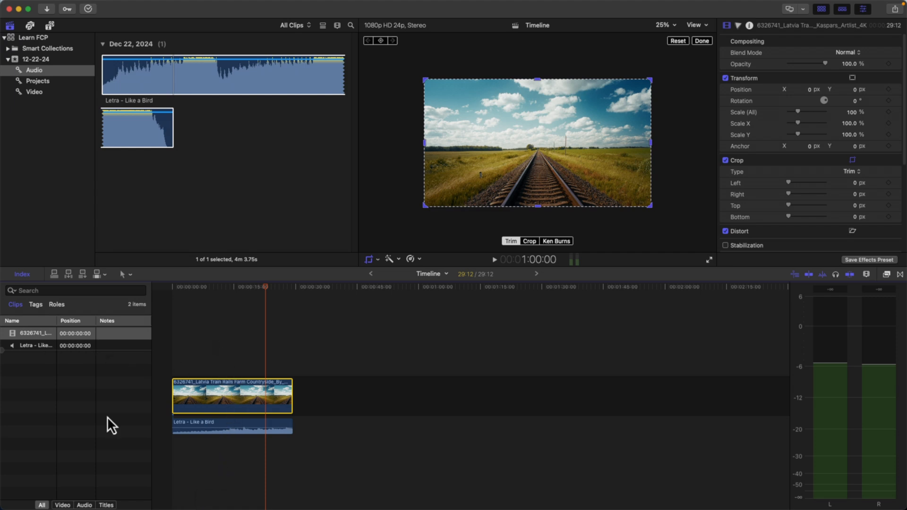
{"action": "left_click", "coordinate": [34, 305]}
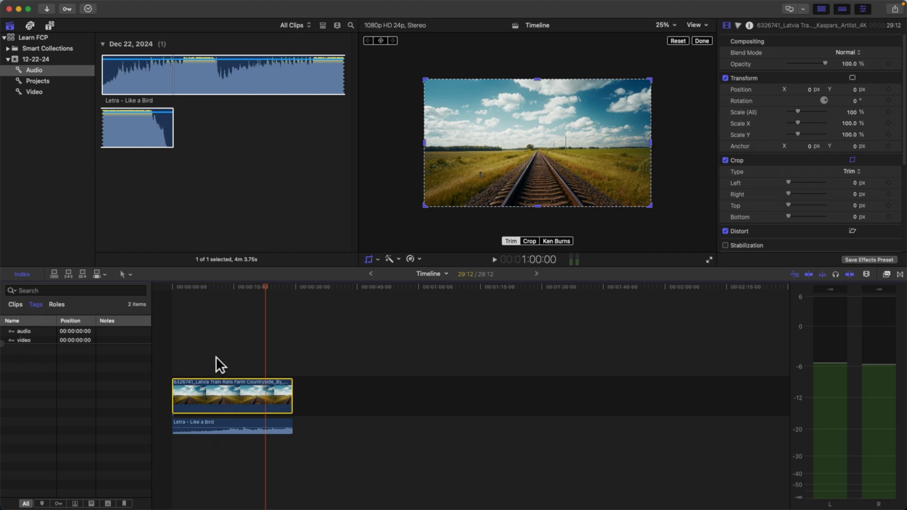
{"action": "left_click", "coordinate": [24, 334]}
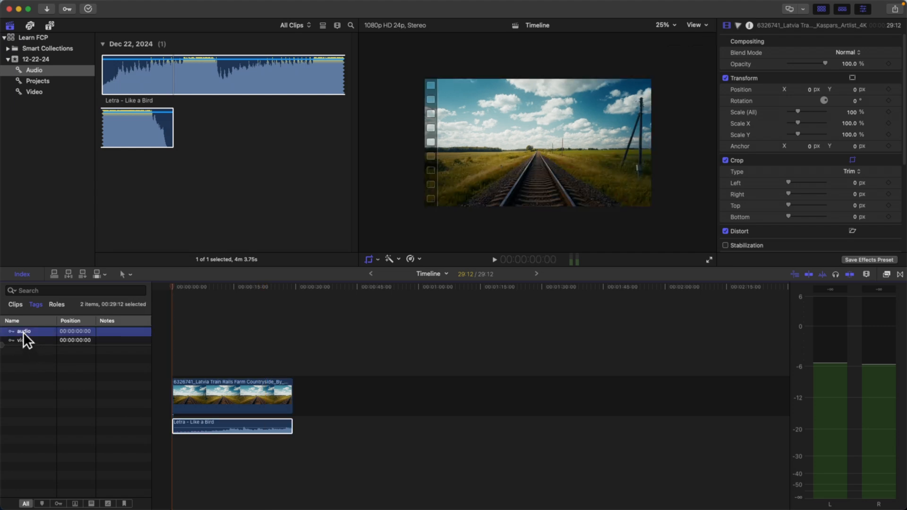
{"action": "left_click", "coordinate": [25, 341]}
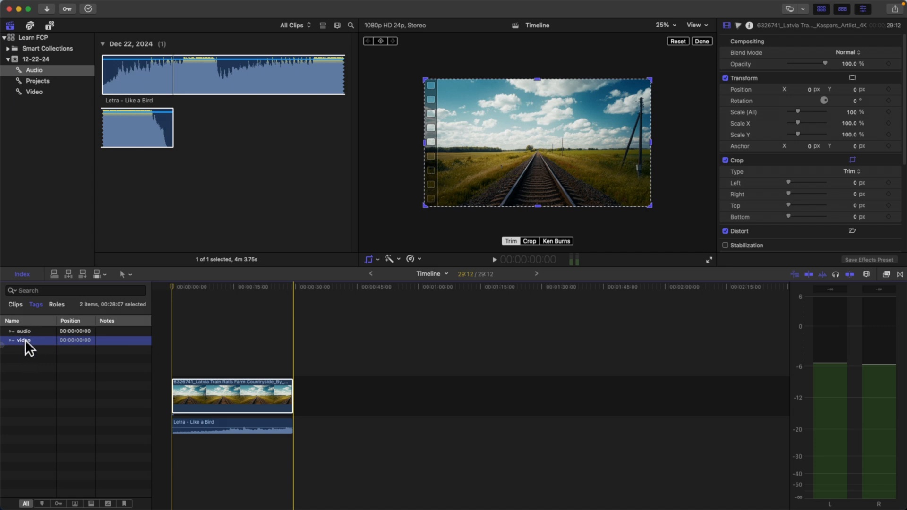
{"action": "left_click", "coordinate": [22, 333]}
{"action": "left_click", "coordinate": [24, 341]}
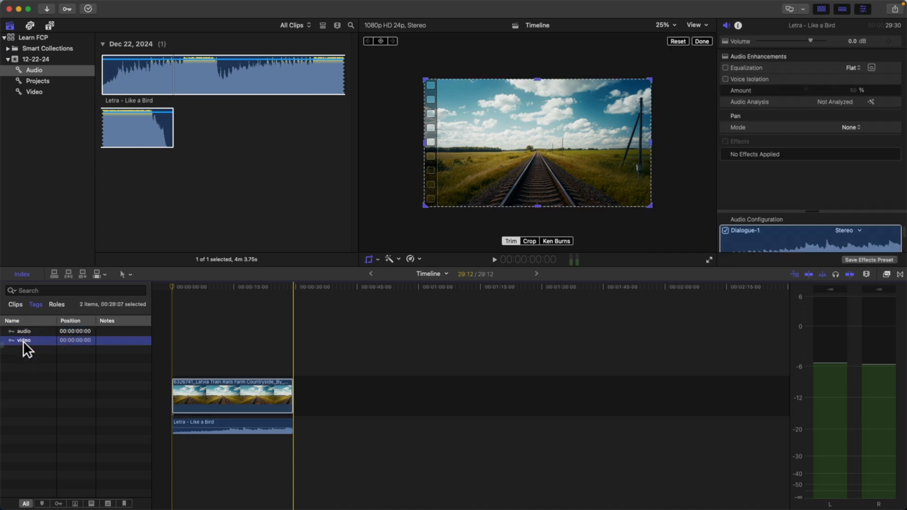
{"action": "left_click", "coordinate": [24, 328]}
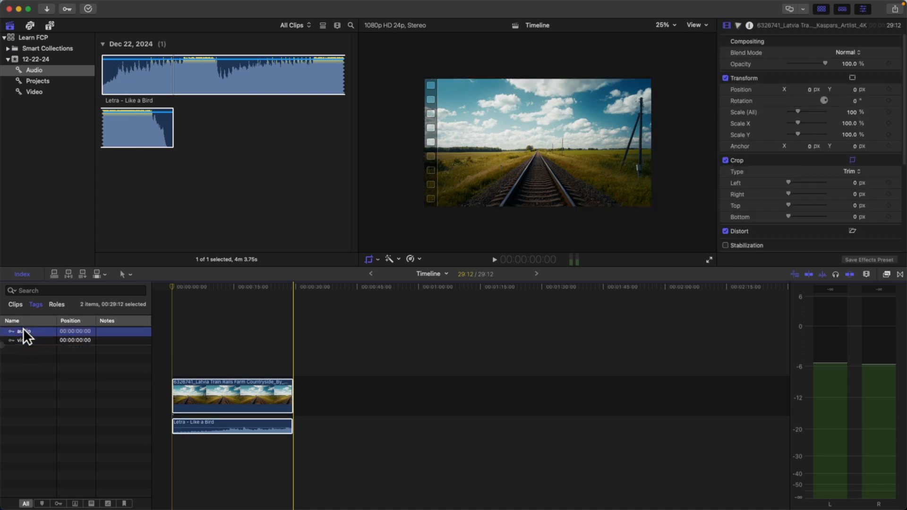
{"action": "left_click", "coordinate": [28, 339]}
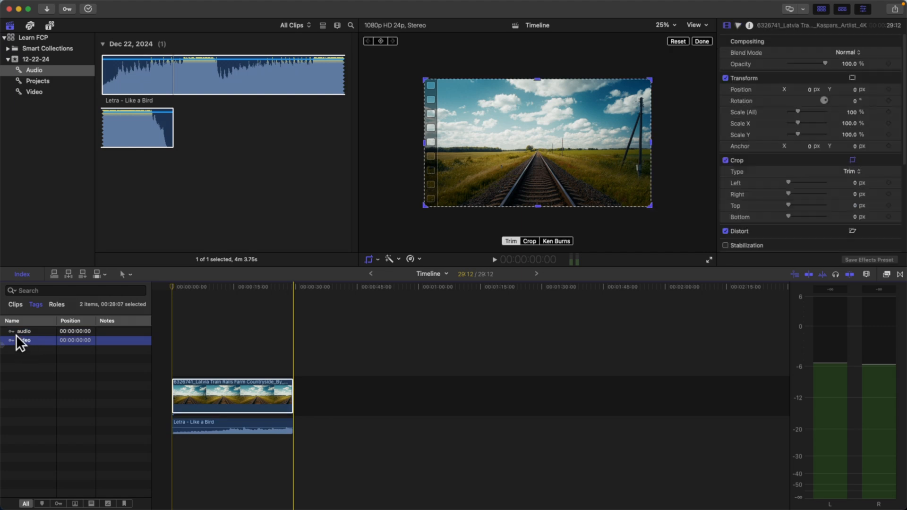
{"action": "left_click", "coordinate": [18, 333]}
{"action": "left_click", "coordinate": [19, 339]}
- Filter the index tags to markers and add a marker at 00:00:09:07 on the train rails clip, named Track spins
{"action": "left_click", "coordinate": [40, 502]}
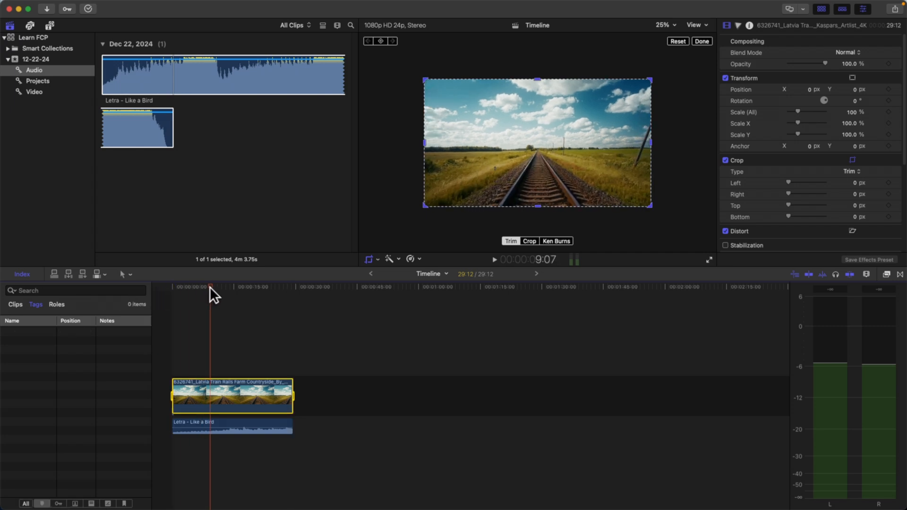
{"action": "key", "text": "m"}
{"action": "double_click", "coordinate": [212, 376]}
{"action": "left_click", "coordinate": [129, 335]}
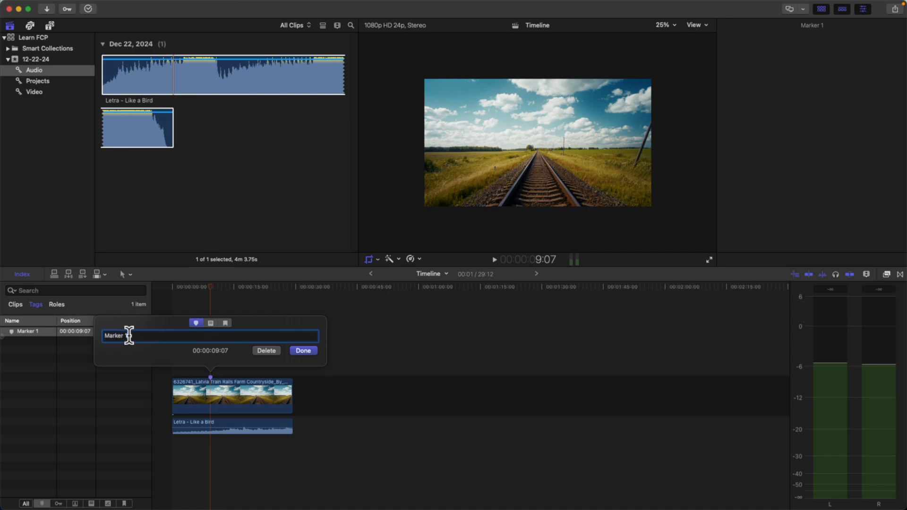
{"action": "key", "text": "BackSpace"}
{"action": "key", "text": "BackSpace"}
{"action": "key", "text": "BackSpace"}
{"action": "key", "text": "BackSpace"}
{"action": "key", "text": "BackSpace"}
{"action": "key", "text": "BackSpace"}
{"action": "key", "text": "BackSpace"}
{"action": "key", "text": "BackSpace"}
{"action": "type", "text": "Track spots"}
{"action": "left_click", "coordinate": [304, 350]}
{"action": "left_click", "coordinate": [16, 332]}
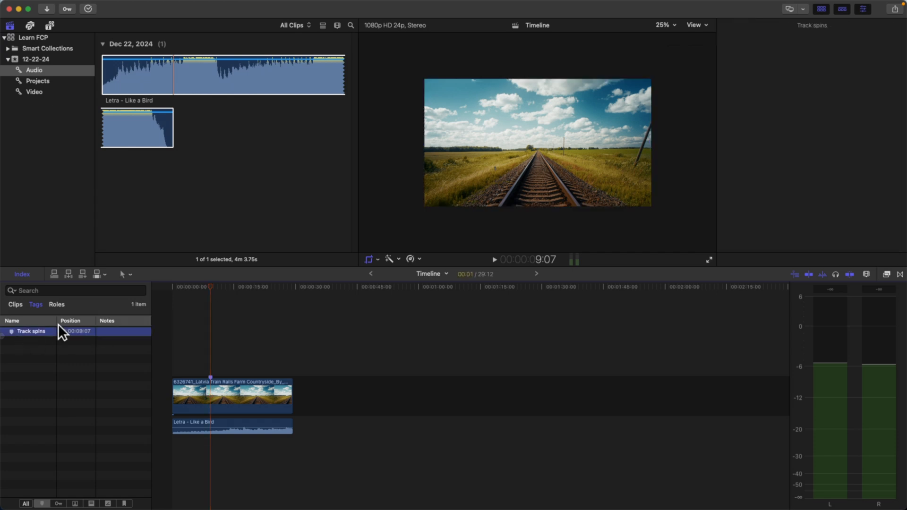
- Add a second marker at 00:00:20:20 on the train rails clip and jump between both markers from the timeline index
{"action": "left_click", "coordinate": [257, 285]}
{"action": "key", "text": "m"}
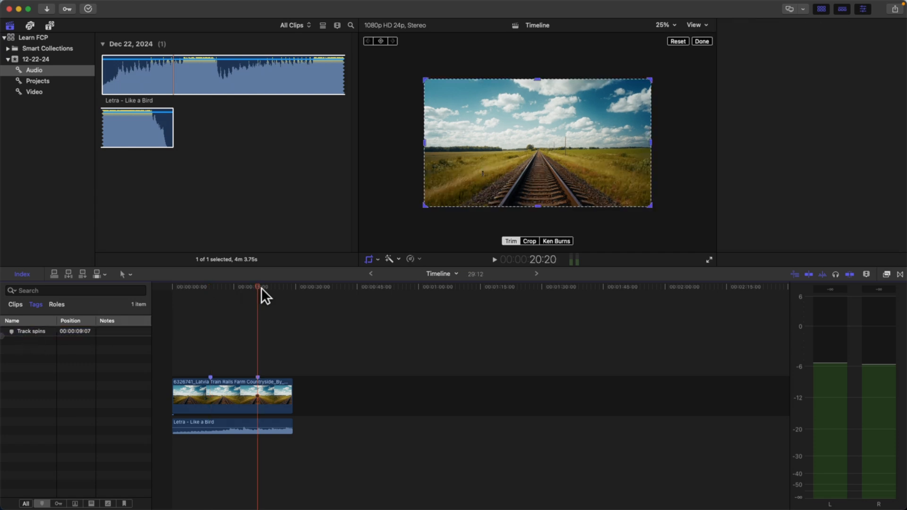
{"action": "left_click", "coordinate": [31, 333]}
{"action": "left_click", "coordinate": [27, 342]}
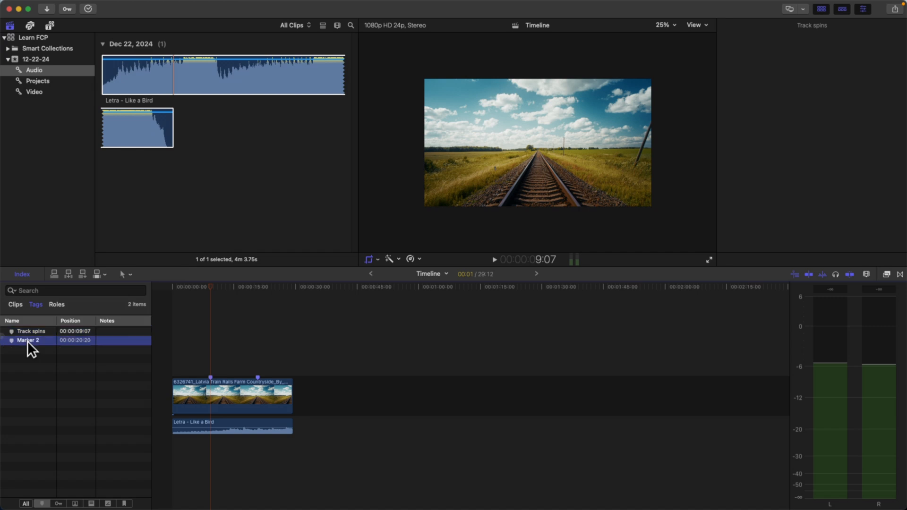
{"action": "left_click", "coordinate": [21, 331]}
{"action": "left_click", "coordinate": [24, 341]}
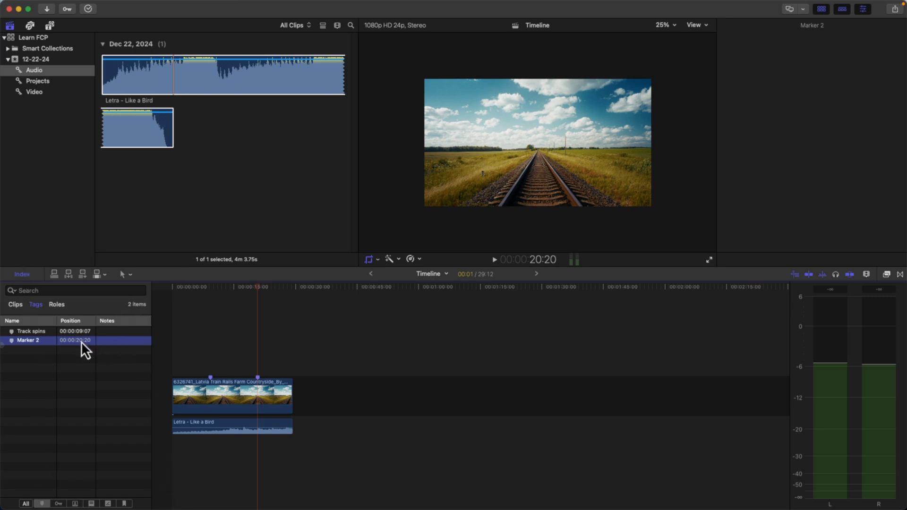
- Switch the index back to clips, close it, and delete the train rails and music clips from the timeline
{"action": "left_click", "coordinate": [12, 306]}
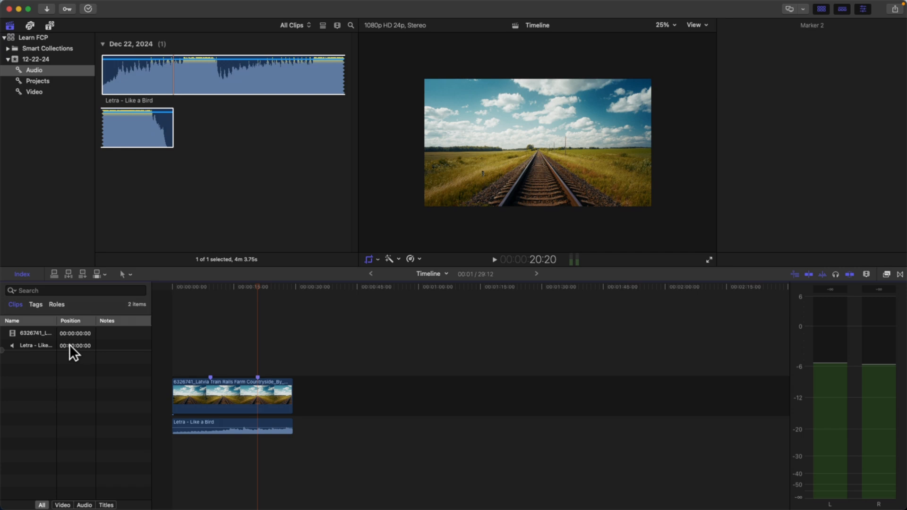
{"action": "left_click", "coordinate": [18, 274]}
{"action": "left_click", "coordinate": [17, 272]}
{"action": "left_click", "coordinate": [17, 272]}
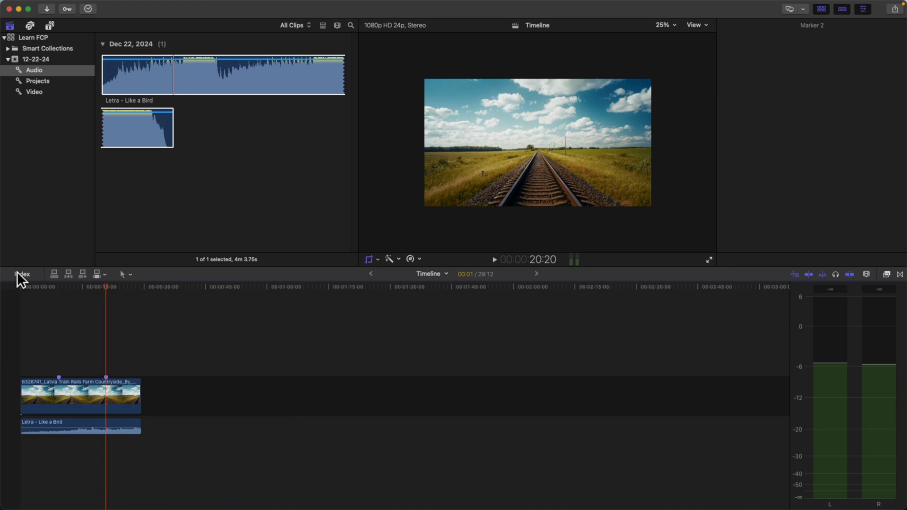
{"action": "left_click_drag", "start_coordinate": [169, 448], "coordinate": [8, 362]}
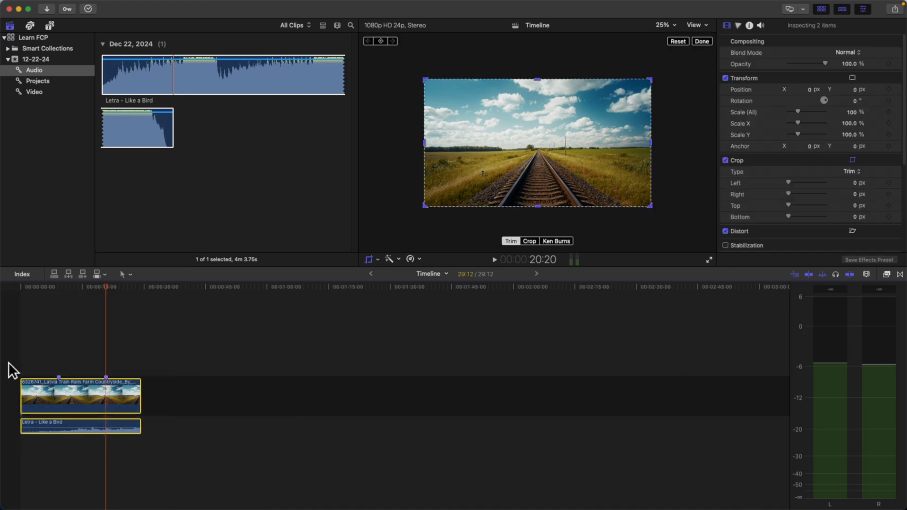
{"action": "key", "text": "Delete"}
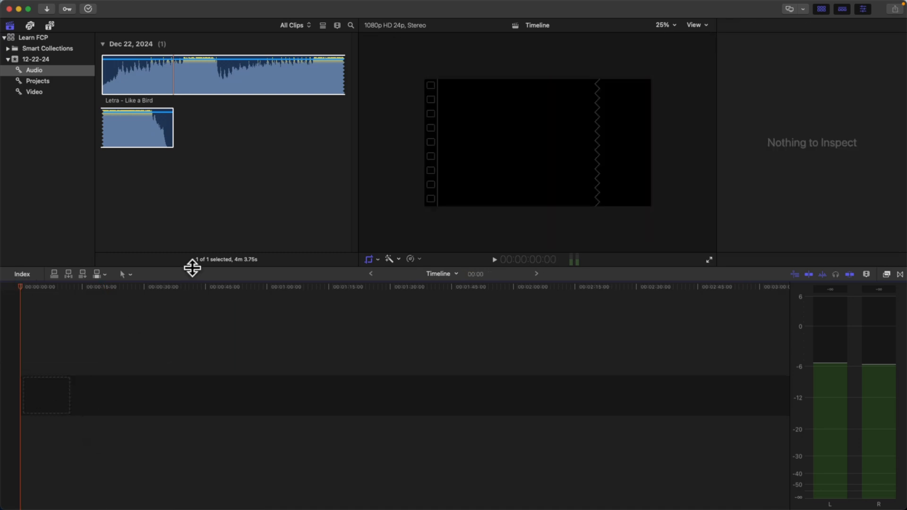
- Open the Video collection and add the polar bears clip to the start of the empty timeline
{"action": "left_click", "coordinate": [39, 92]}
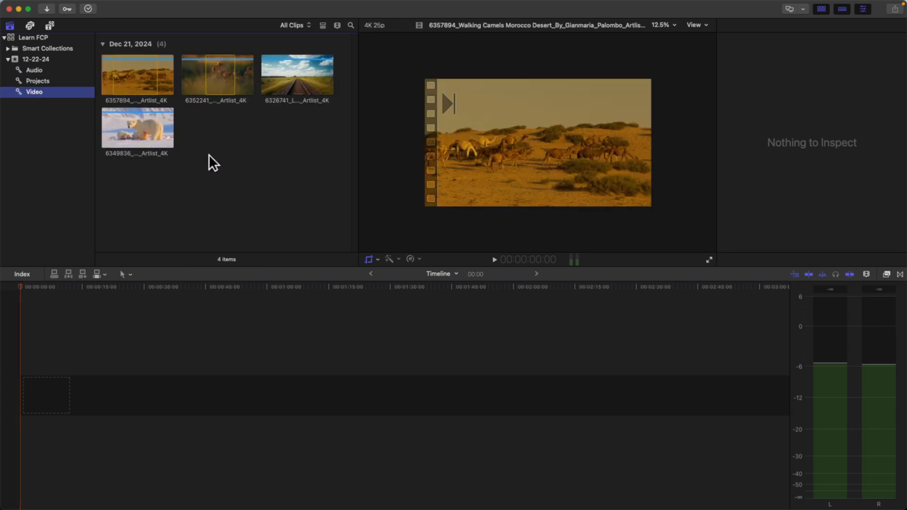
{"action": "left_click", "coordinate": [222, 152]}
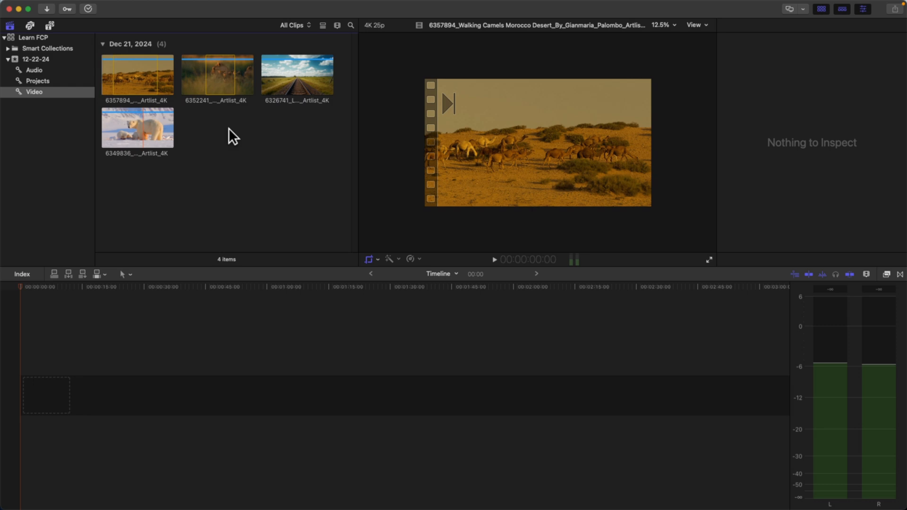
{"action": "left_click", "coordinate": [138, 126]}
{"action": "left_click_drag", "start_coordinate": [152, 129], "coordinate": [32, 382]}
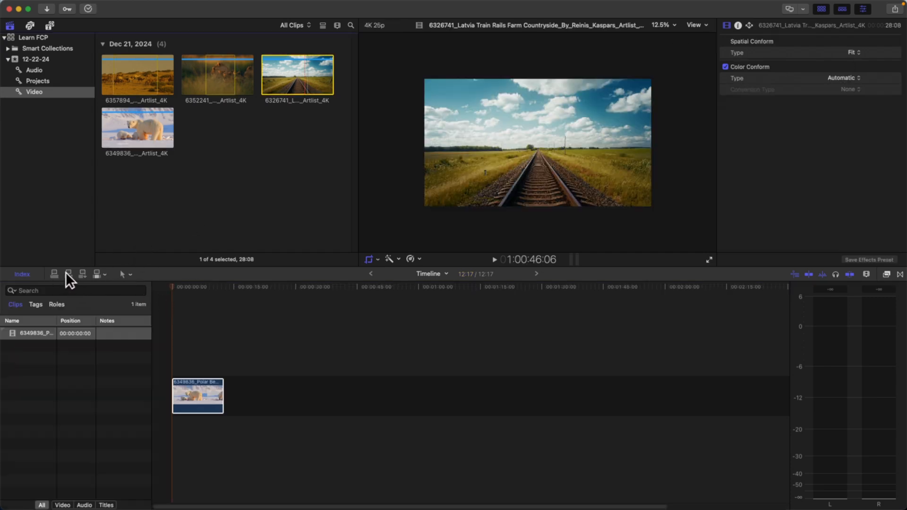
- Look at the All, Video Only and Audio Only options for adding clips, and close the timeline index
{"action": "left_click", "coordinate": [105, 275]}
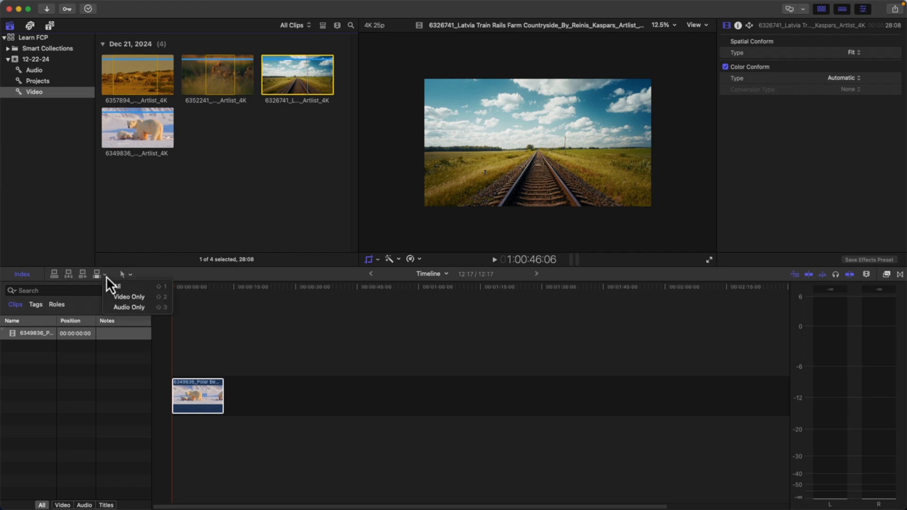
{"action": "left_click", "coordinate": [107, 258]}
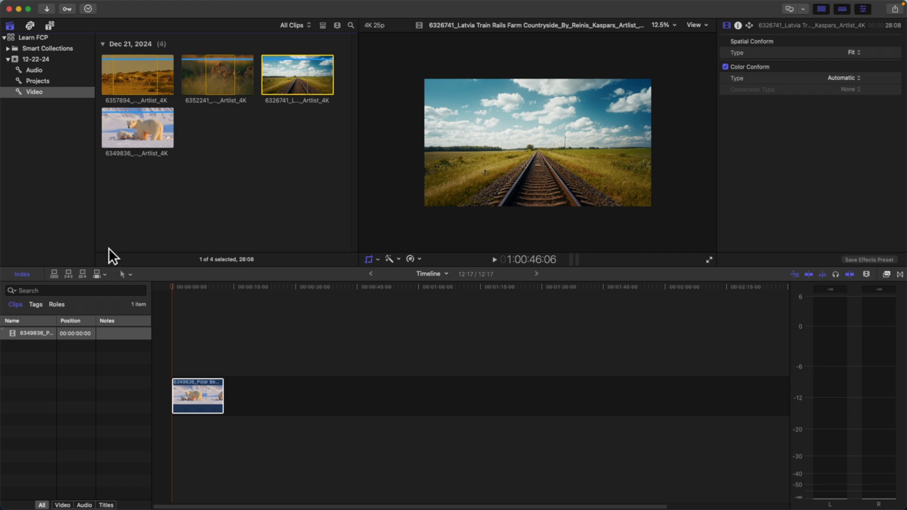
{"action": "left_click", "coordinate": [109, 248]}
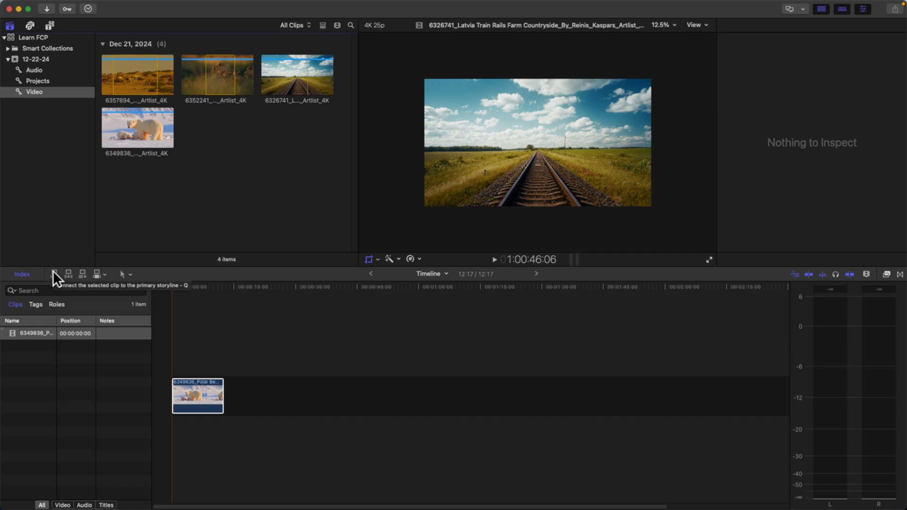
{"action": "key", "text": "shift+super+2"}
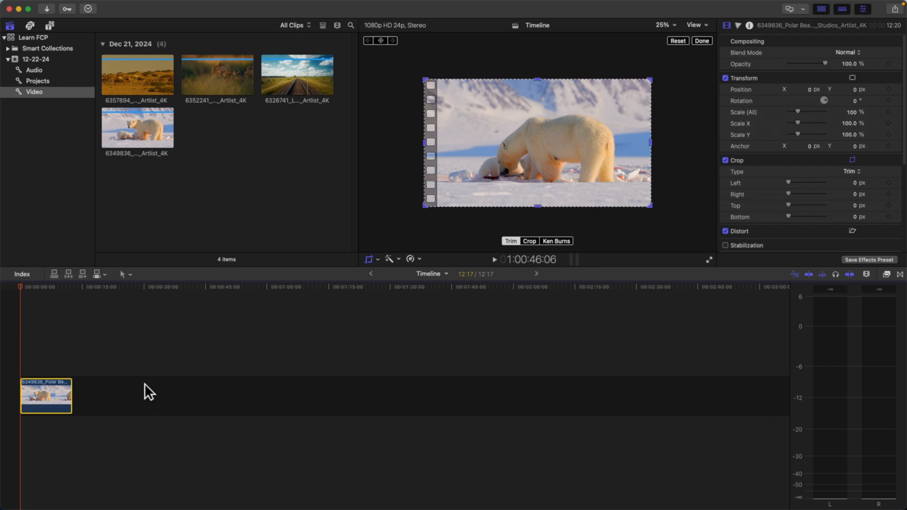
- Add the train rails clip to the primary storyline directly after the polar bears clip
{"action": "left_click", "coordinate": [288, 87]}
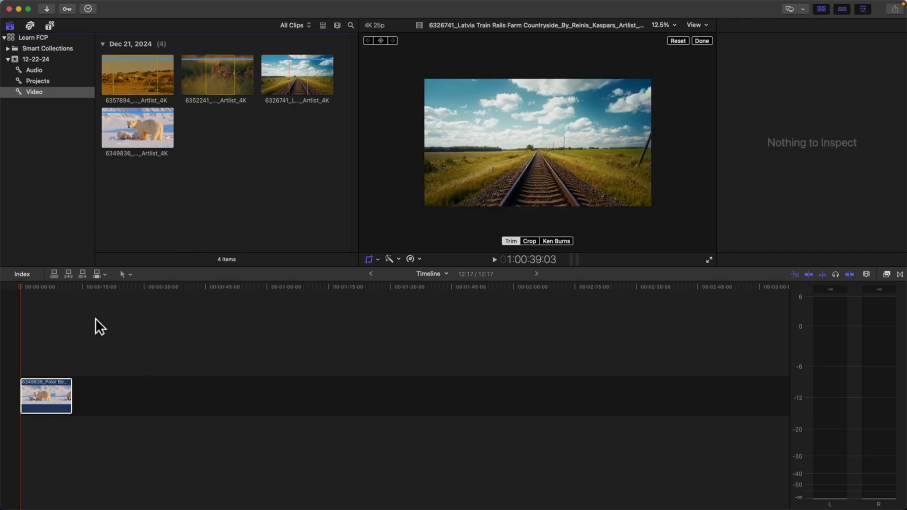
{"action": "left_click", "coordinate": [284, 103]}
{"action": "left_click_drag", "start_coordinate": [282, 91], "coordinate": [77, 393]}
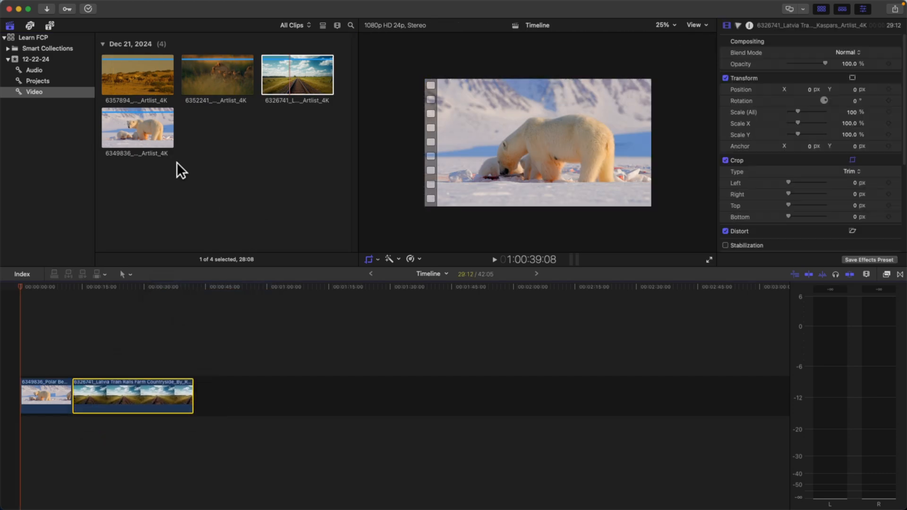
- Place the selected lion range above the end of the polar bears clip, and delete it again with the playhead at 4:03
{"action": "left_click", "coordinate": [158, 136]}
{"action": "left_click_drag", "start_coordinate": [221, 92], "coordinate": [57, 341]}
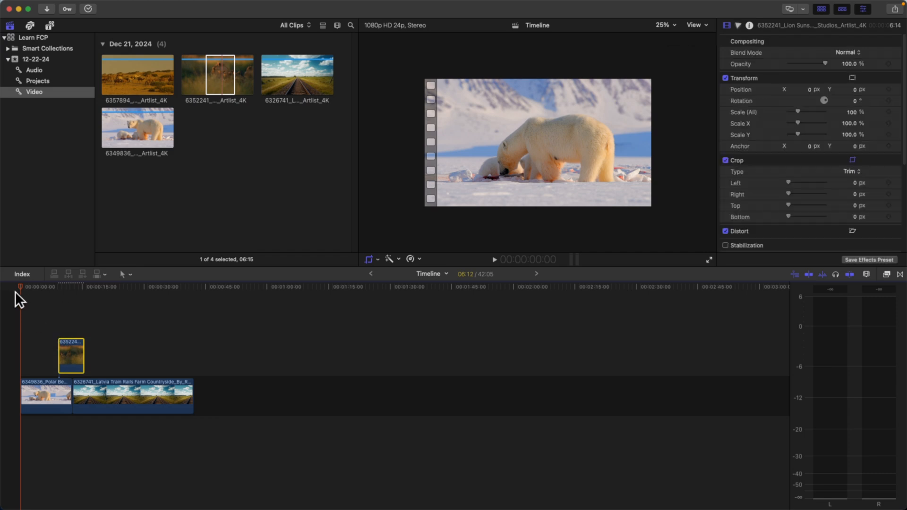
{"action": "left_click_drag", "start_coordinate": [18, 288], "coordinate": [37, 292]}
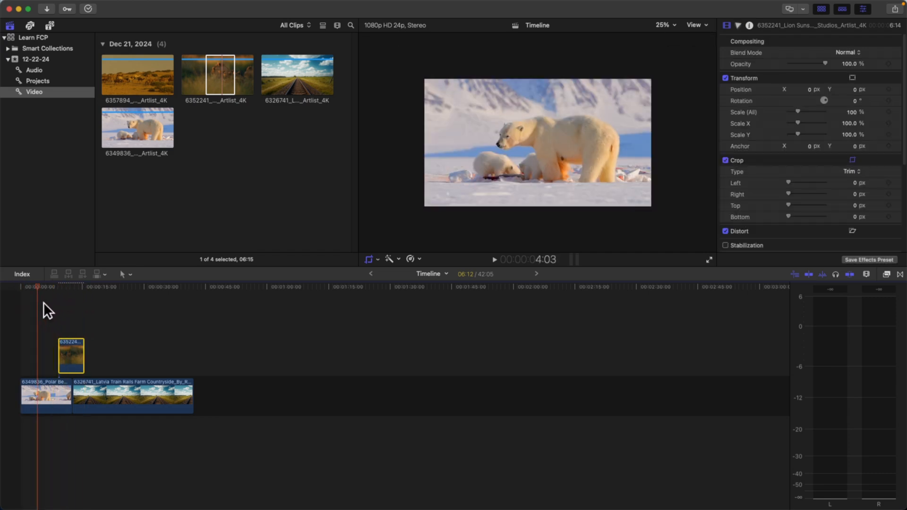
{"action": "key", "text": "Delete"}
{"action": "key", "text": "shift+c"}
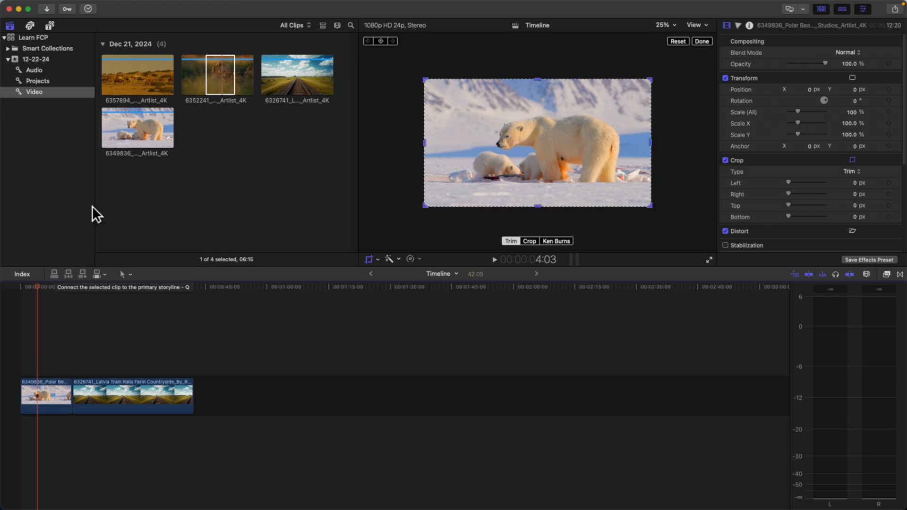
- Connect the selected lion range to the primary storyline at 4:03 and once more at 26:16
{"action": "left_click", "coordinate": [205, 80]}
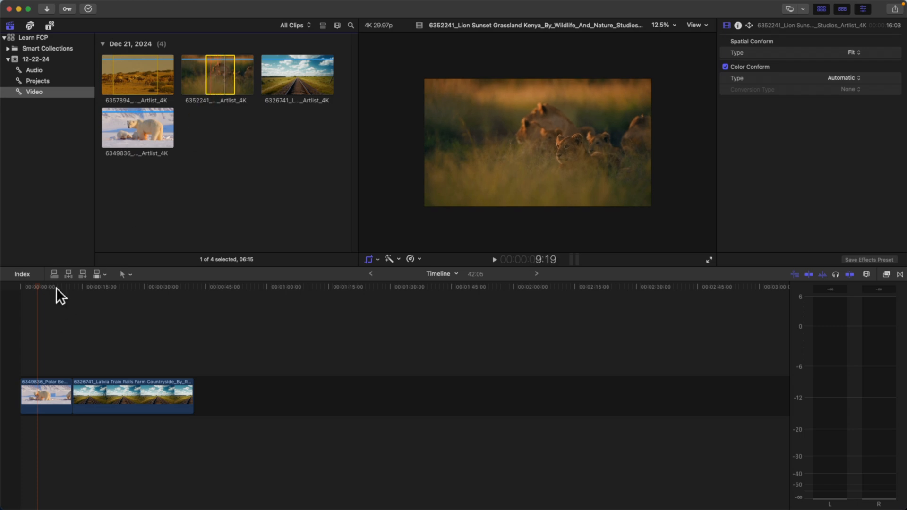
{"action": "left_click", "coordinate": [56, 275]}
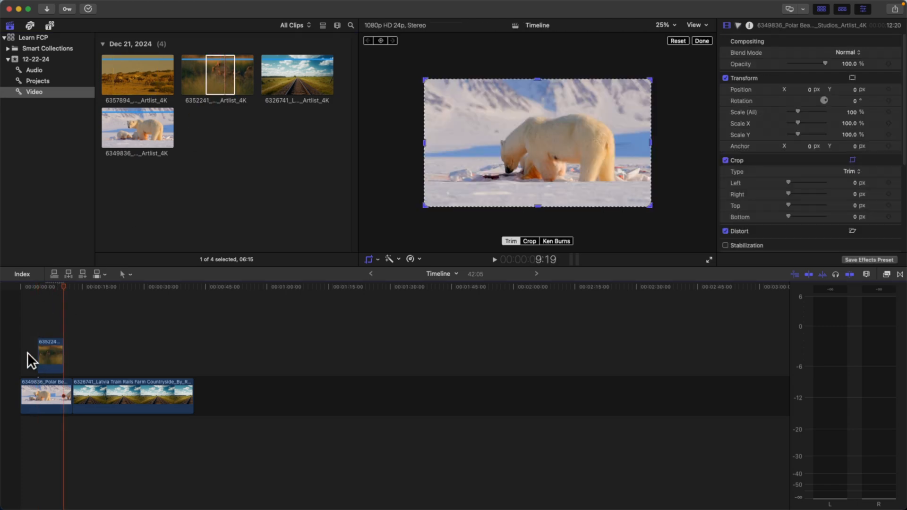
{"action": "left_click_drag", "start_coordinate": [64, 287], "coordinate": [129, 288]}
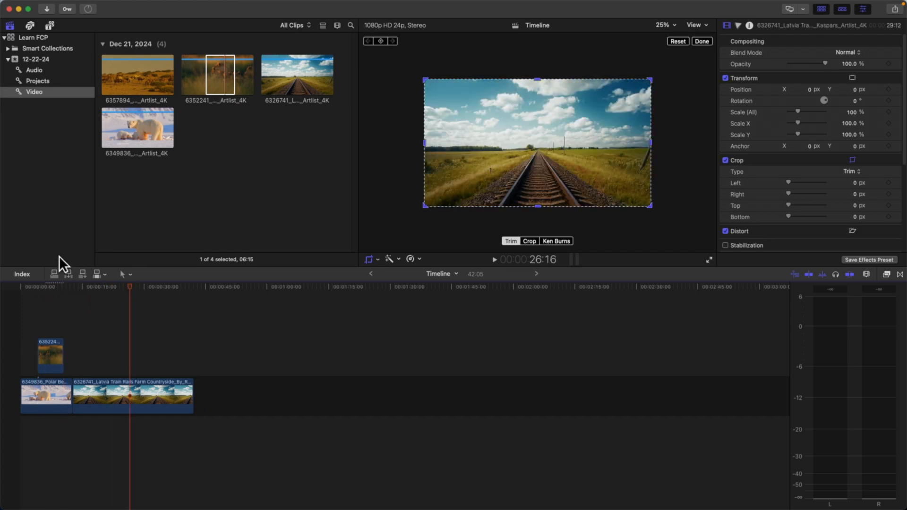
{"action": "left_click", "coordinate": [54, 274]}
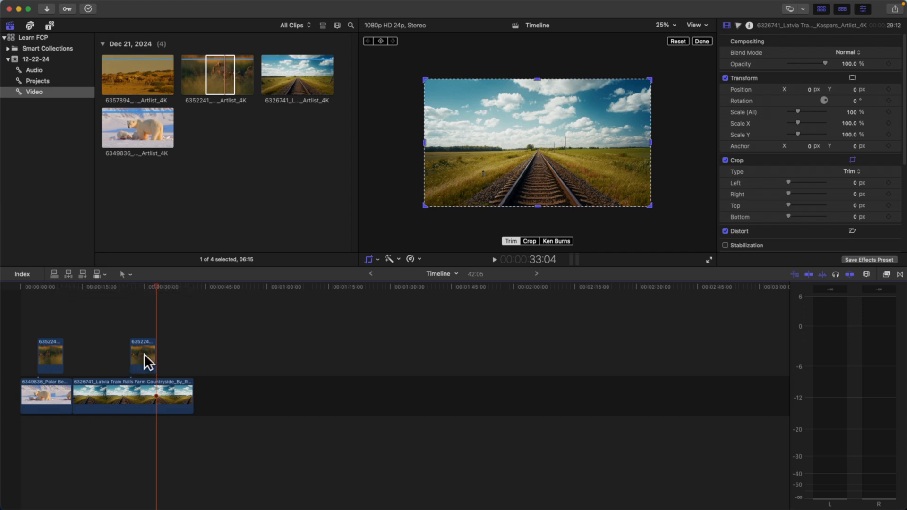
- Undo the lion clip connected at 26:16 and delete the one above the polar bears clip
{"action": "mouse_move", "coordinate": [154, 284]}
{"action": "left_mouse_down"}
{"action": "mouse_move", "coordinate": [129, 288]}
{"action": "mouse_move", "coordinate": [153, 290]}
{"action": "left_mouse_up"}
{"action": "key", "text": "super+z"}
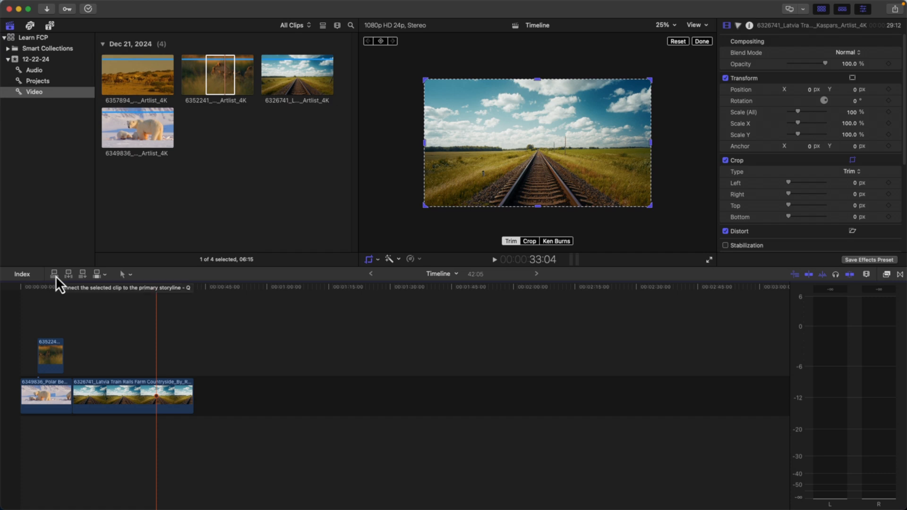
{"action": "left_click", "coordinate": [55, 350]}
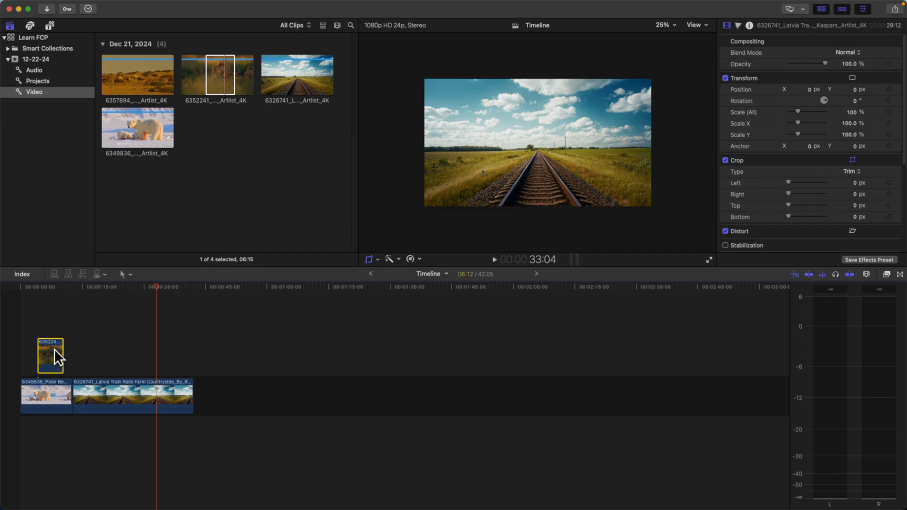
{"action": "key", "text": "Delete"}
- Connect the selected range of the walking camels clip to the primary storyline at 7:00, above the polar bears clip
{"action": "left_click", "coordinate": [148, 73]}
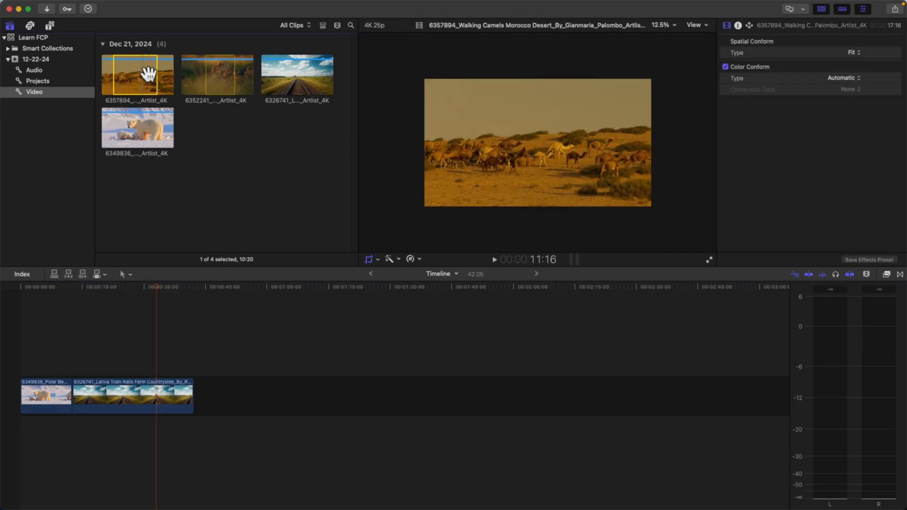
{"action": "key", "text": "shift+c"}
{"action": "left_click_drag", "start_coordinate": [156, 286], "coordinate": [49, 288]}
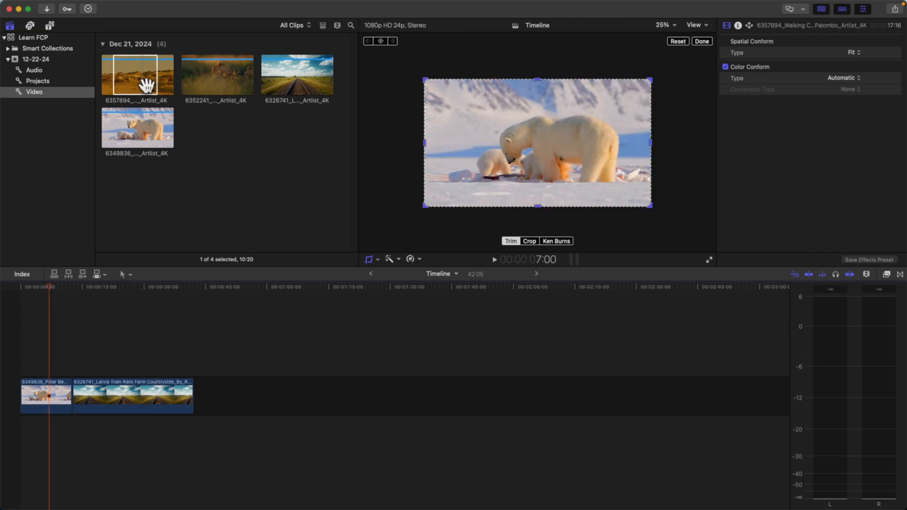
{"action": "key", "text": "q"}
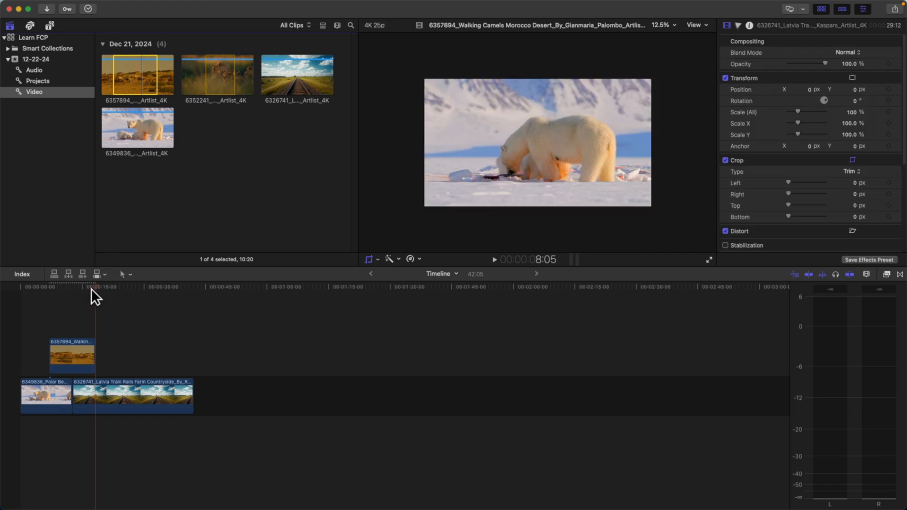
- Delete the connected walking camels clip from the timeline
{"action": "mouse_move", "coordinate": [95, 287]}
{"action": "left_mouse_down"}
{"action": "mouse_move", "coordinate": [45, 289]}
{"action": "mouse_move", "coordinate": [95, 293]}
{"action": "left_mouse_up"}
{"action": "left_click", "coordinate": [71, 291]}
{"action": "left_click", "coordinate": [69, 276]}
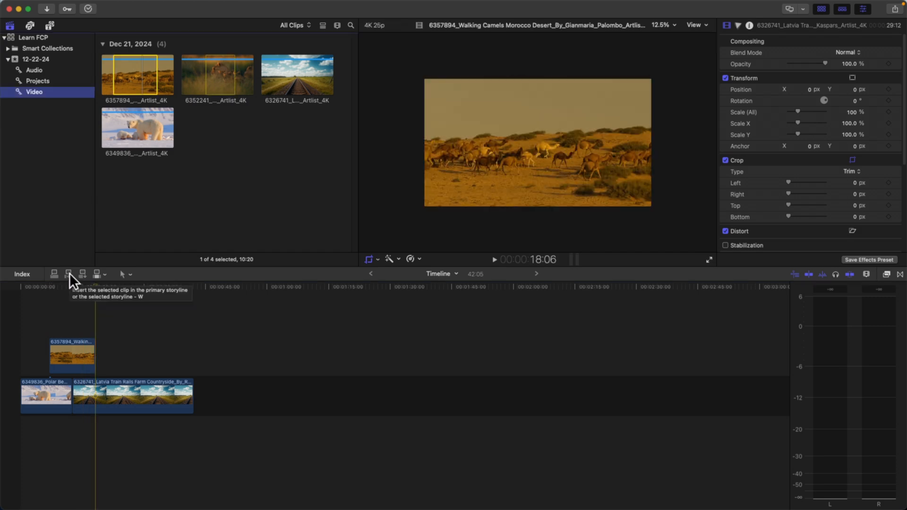
{"action": "left_click", "coordinate": [77, 345]}
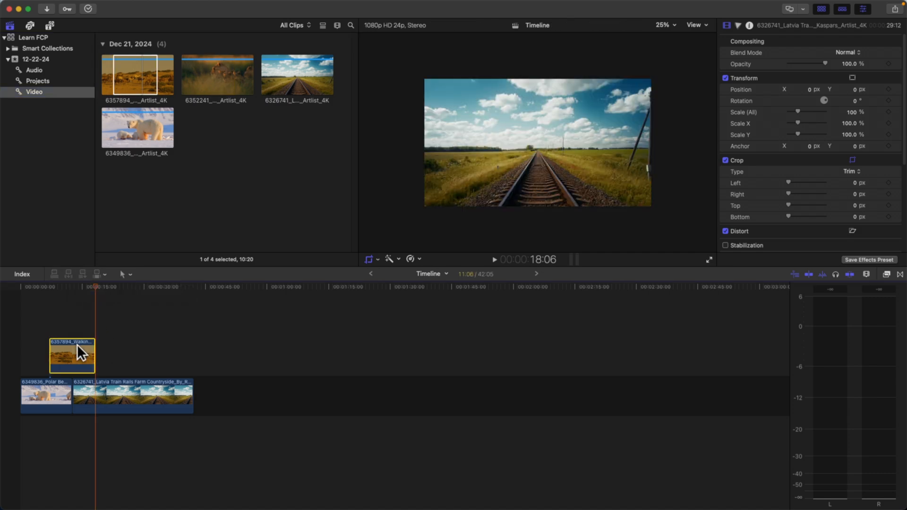
{"action": "key", "text": "Delete"}
- Insert the selected walking camels range into the primary storyline at 24:06, splitting the train rails clip
{"action": "key", "text": "shift+c"}
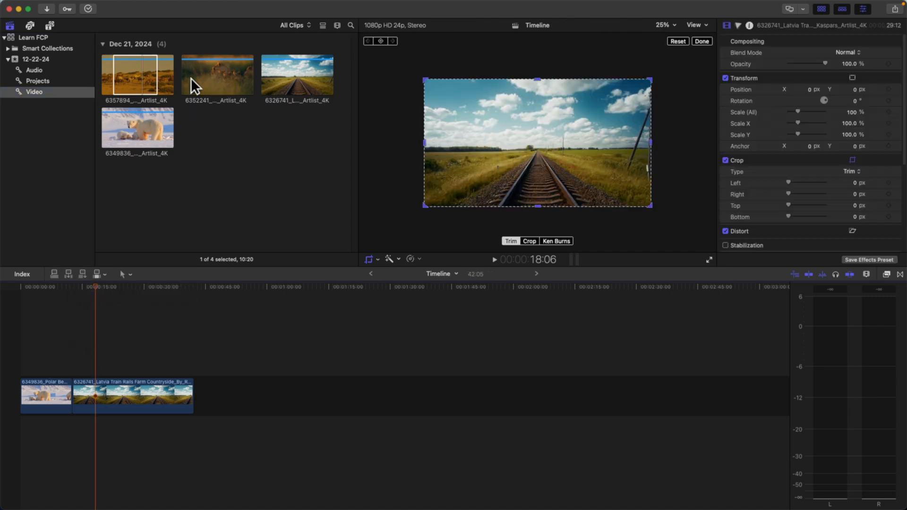
{"action": "left_click_drag", "start_coordinate": [95, 285], "coordinate": [120, 293]}
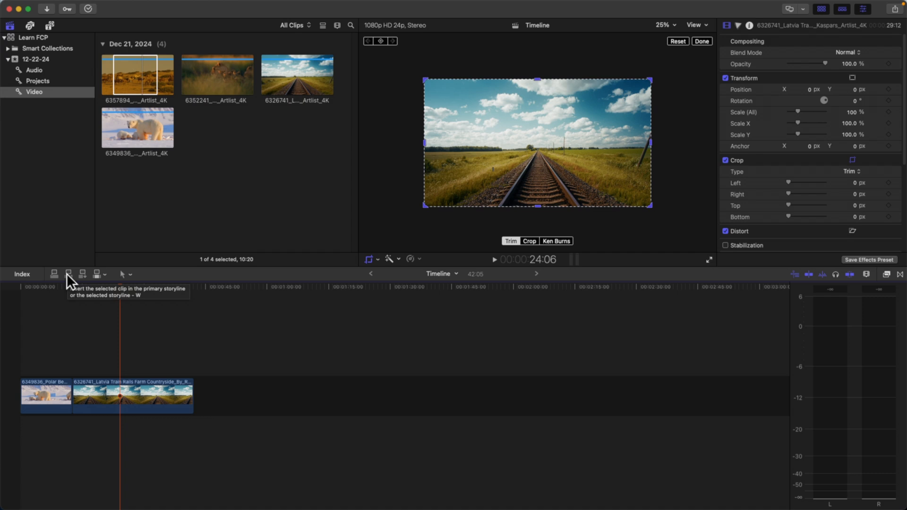
{"action": "left_click", "coordinate": [126, 78]}
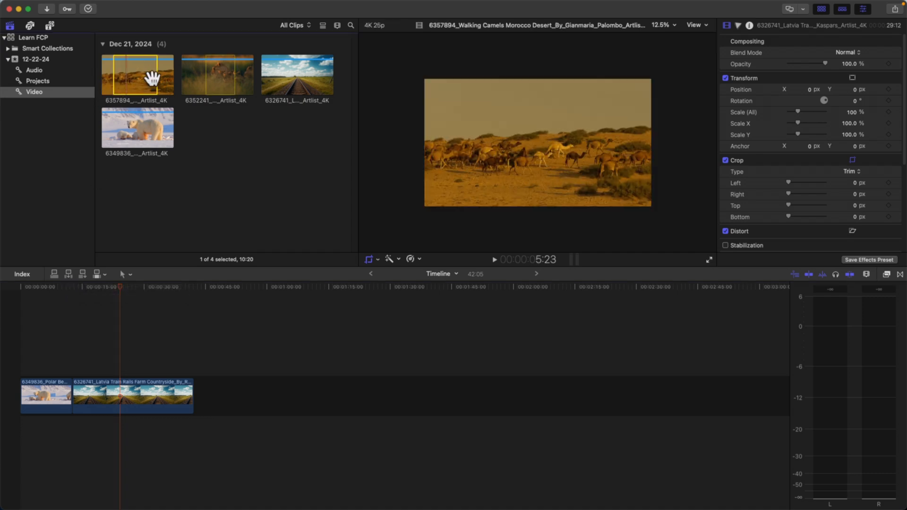
{"action": "key", "text": "w"}
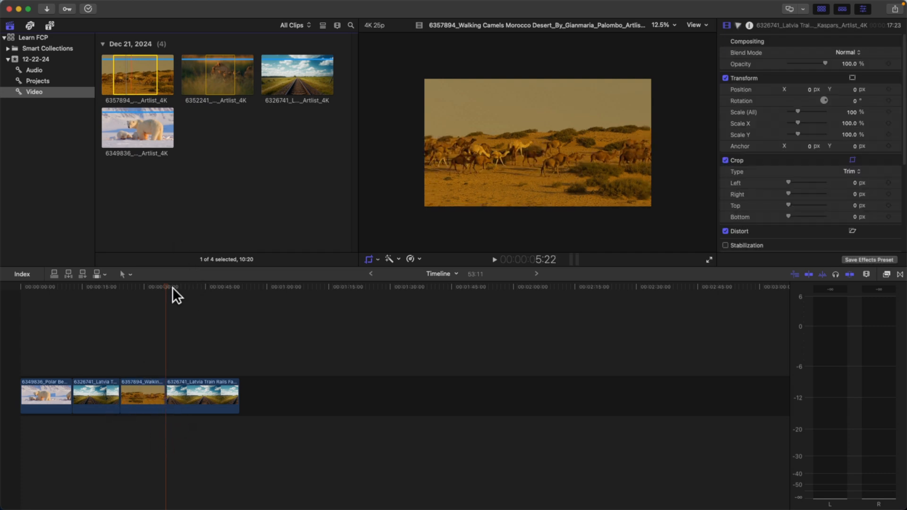
- Append the full polar bears clip to the end of the primary storyline and delete it again
{"action": "left_click_drag", "start_coordinate": [168, 285], "coordinate": [122, 294]}
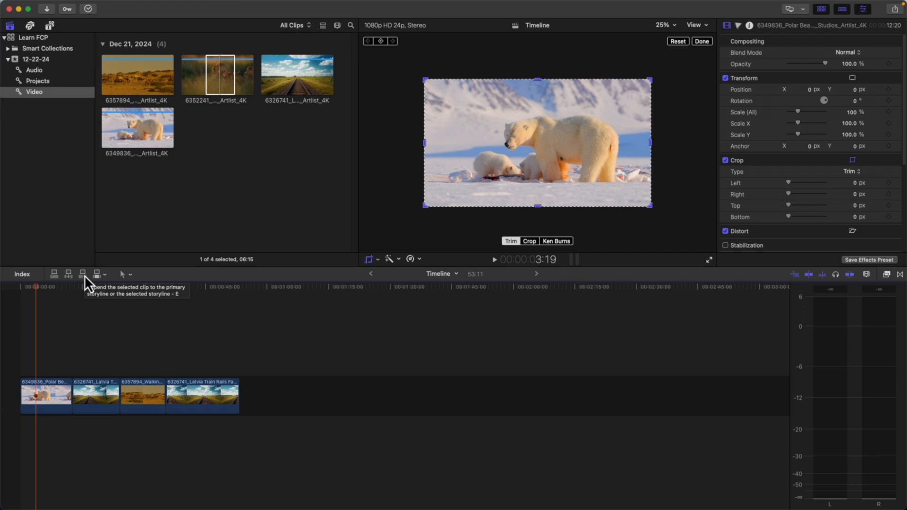
{"action": "left_click", "coordinate": [287, 134]}
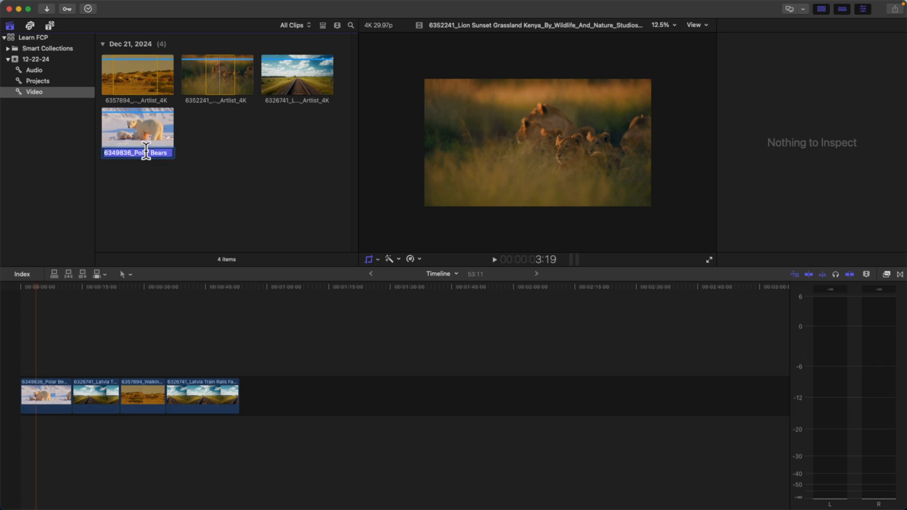
{"action": "left_click", "coordinate": [146, 131]}
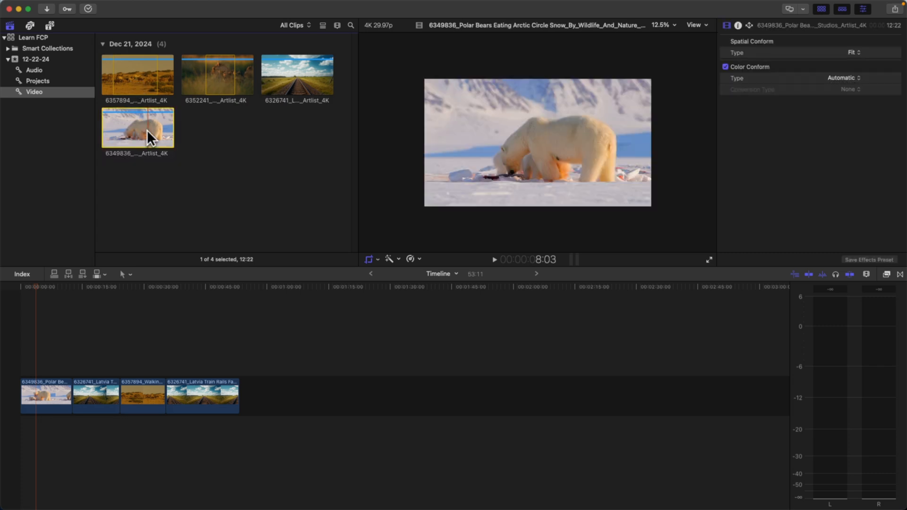
{"action": "key", "text": "e"}
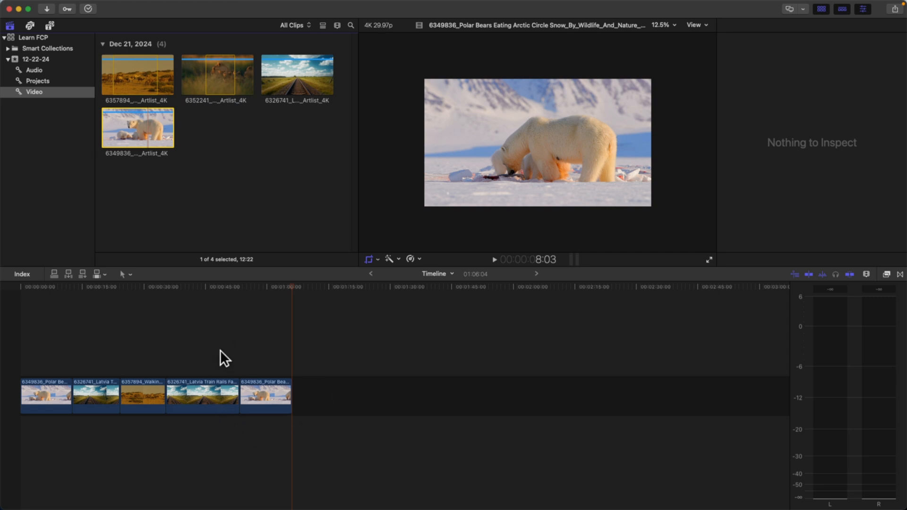
{"action": "left_click", "coordinate": [267, 390]}
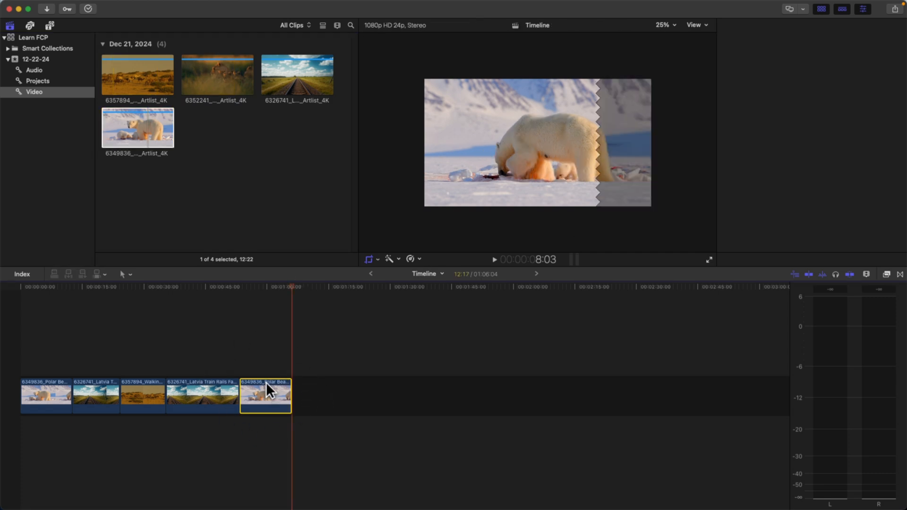
{"action": "key", "text": "Delete"}
- Repeat appending the full polar bears clip to the primary storyline and remove the appended copy
{"action": "left_click", "coordinate": [136, 131]}
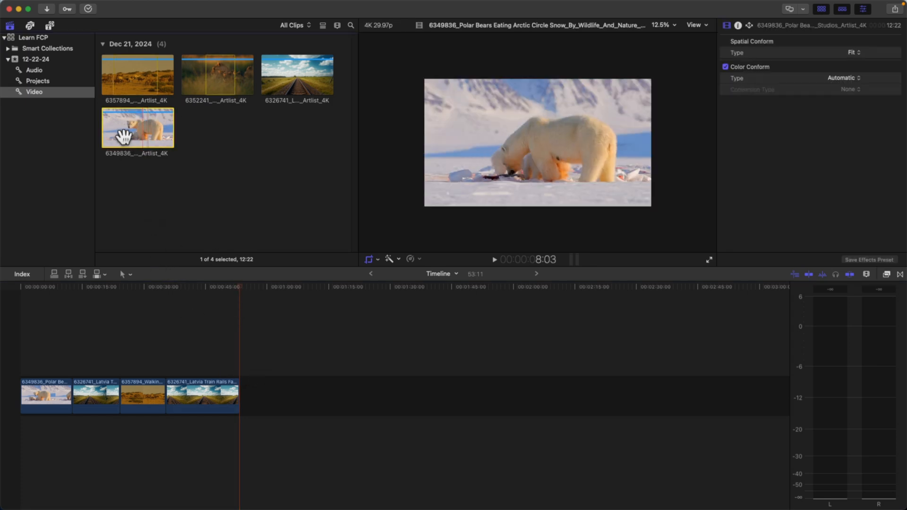
{"action": "left_click", "coordinate": [81, 276]}
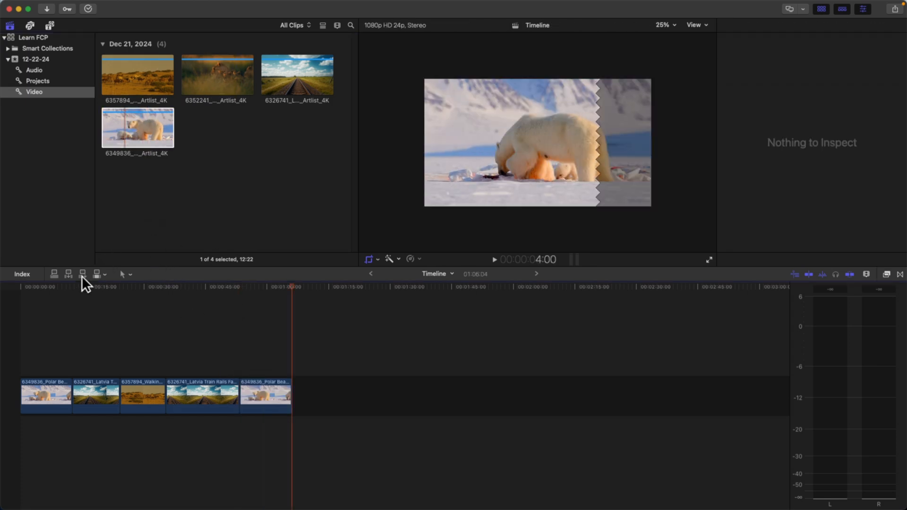
{"action": "left_click", "coordinate": [283, 395]}
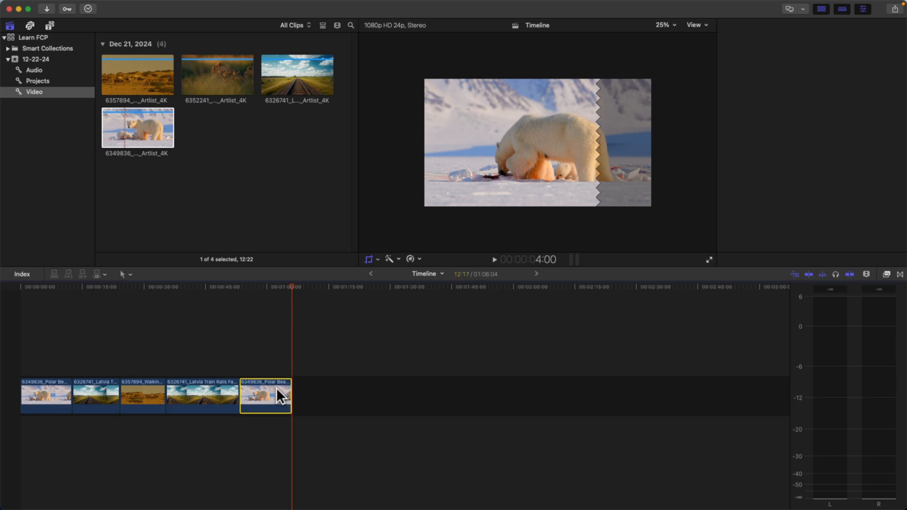
{"action": "key", "text": "Delete"}
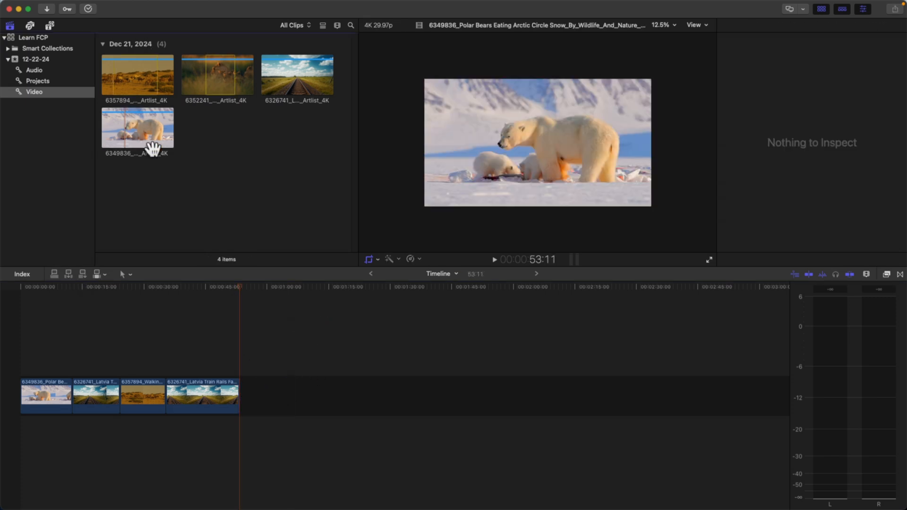
- Append the polar bears clip from 4:00 to its end to the primary storyline
{"action": "key", "text": "e"}
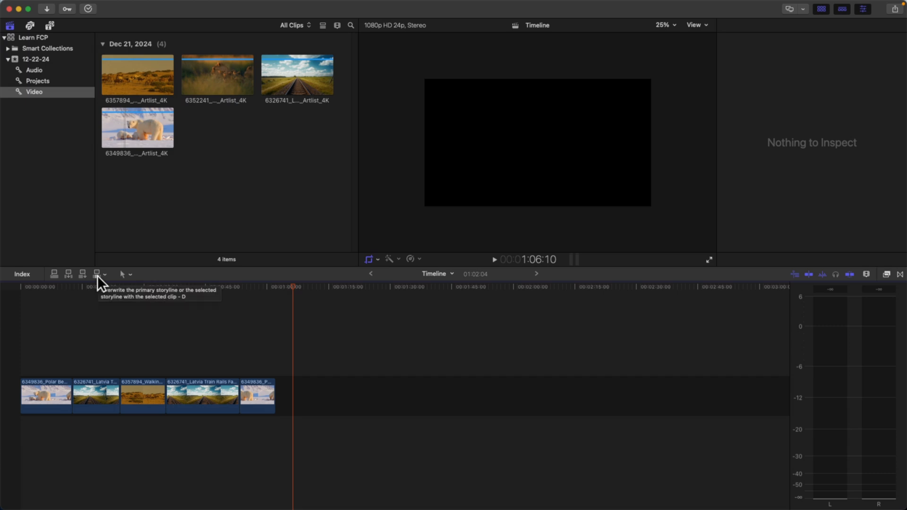
- Extend the lion clip's range to the full clip and overwrite the primary storyline with it at 44:13
{"action": "left_click", "coordinate": [197, 90]}
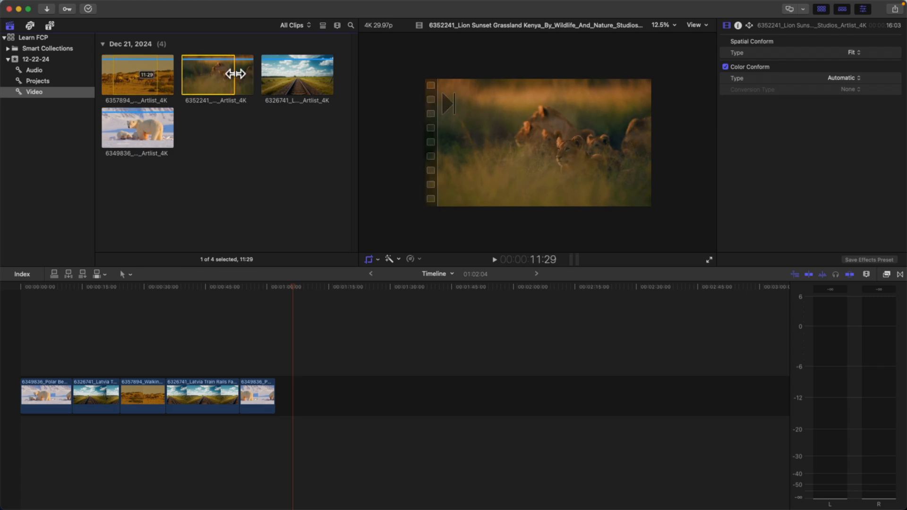
{"action": "left_click_drag", "start_coordinate": [235, 74], "coordinate": [259, 77]}
{"action": "left_click", "coordinate": [210, 74]}
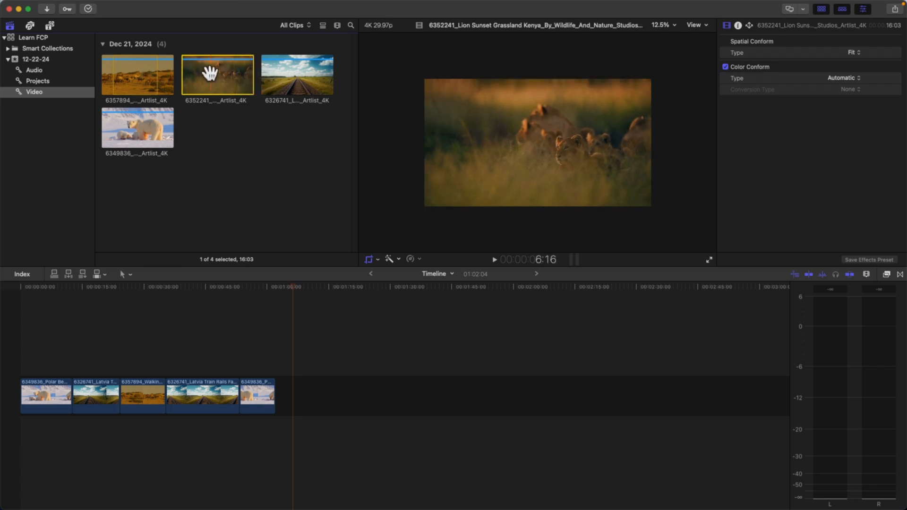
{"action": "left_click", "coordinate": [204, 291]}
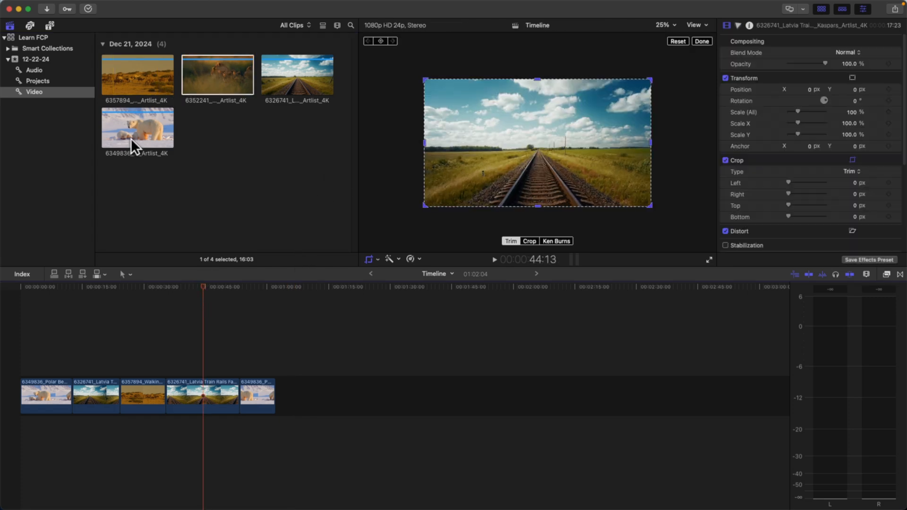
{"action": "left_click", "coordinate": [200, 81]}
{"action": "key", "text": "d"}
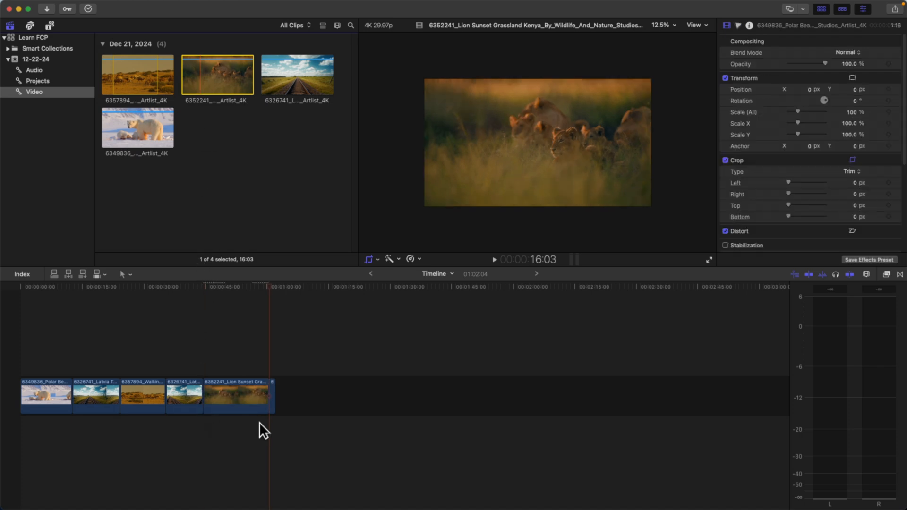
- Connect the train rails clip to the primary storyline at 44:13, above the start of the lion clip
{"action": "key", "text": "shift+c"}
{"action": "left_click", "coordinate": [206, 279]}
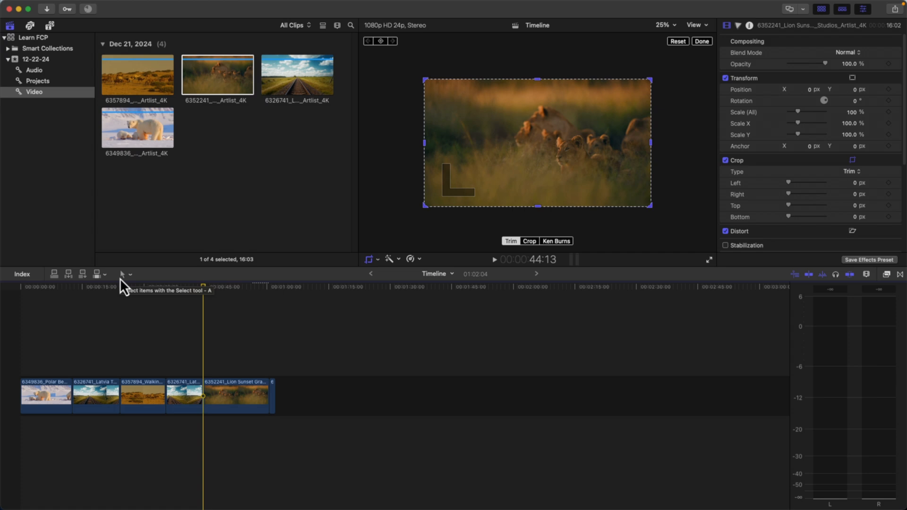
{"action": "left_click", "coordinate": [105, 250]}
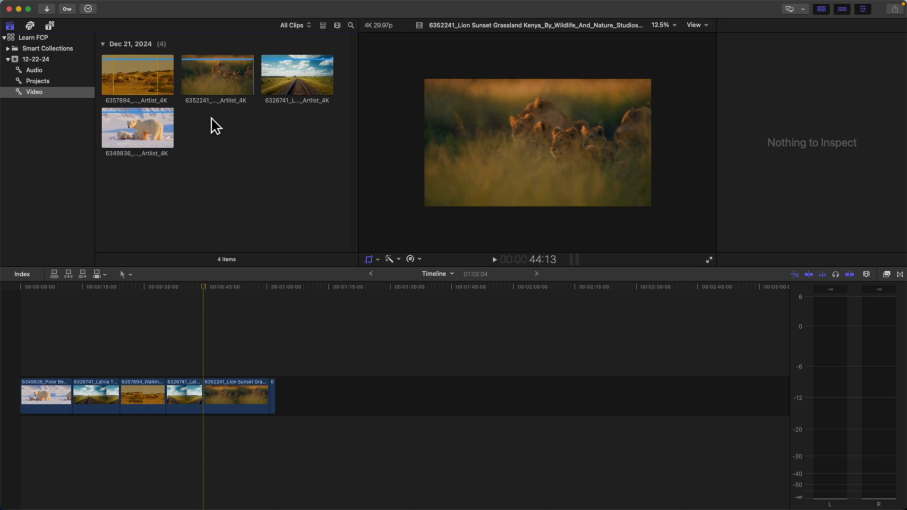
{"action": "left_click", "coordinate": [279, 79]}
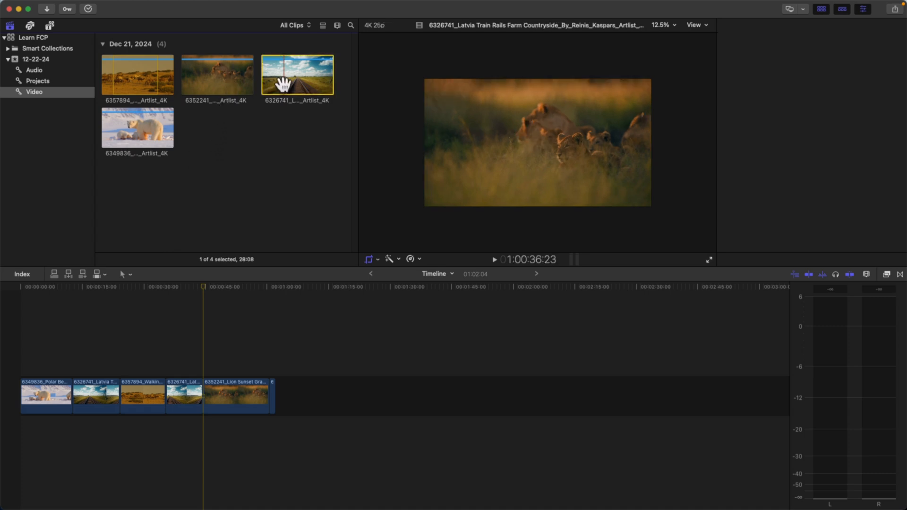
{"action": "key", "text": "q"}
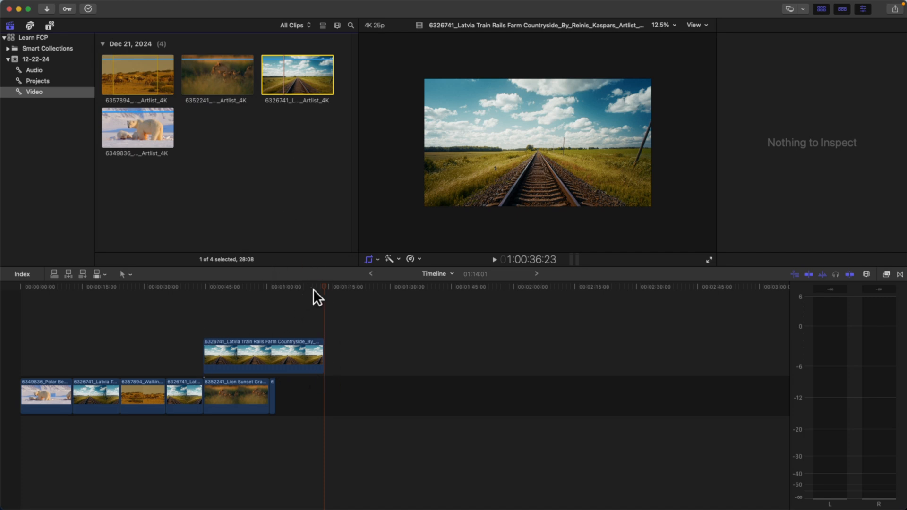
- Insert the polar bears clip at 31:01 within the walking camels clip and append the lion clip to the end of the primary storyline
{"action": "left_click_drag", "start_coordinate": [322, 288], "coordinate": [148, 289]}
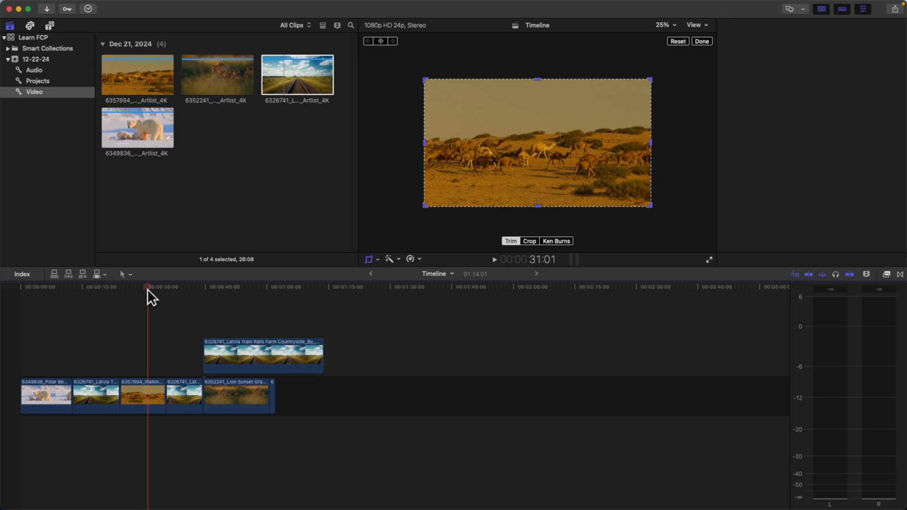
{"action": "left_click", "coordinate": [136, 126]}
{"action": "key", "text": "w"}
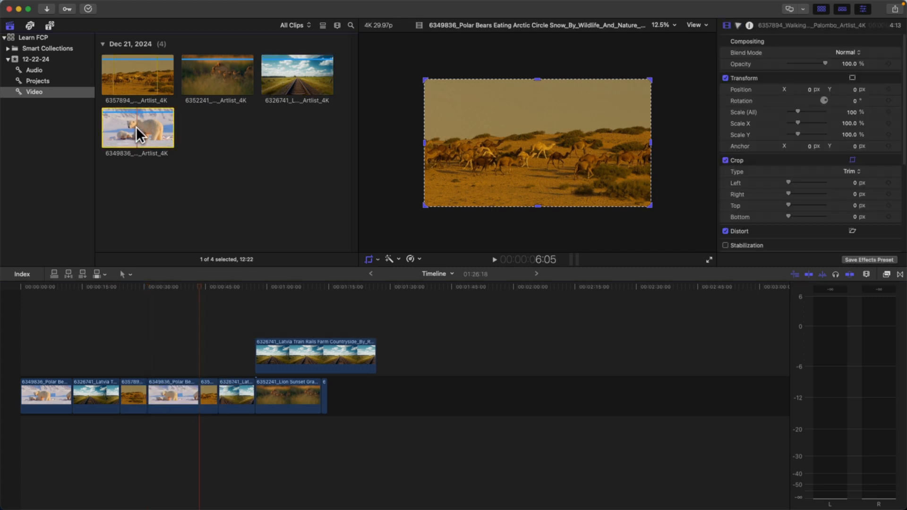
{"action": "left_click", "coordinate": [202, 78]}
{"action": "key", "text": "e"}
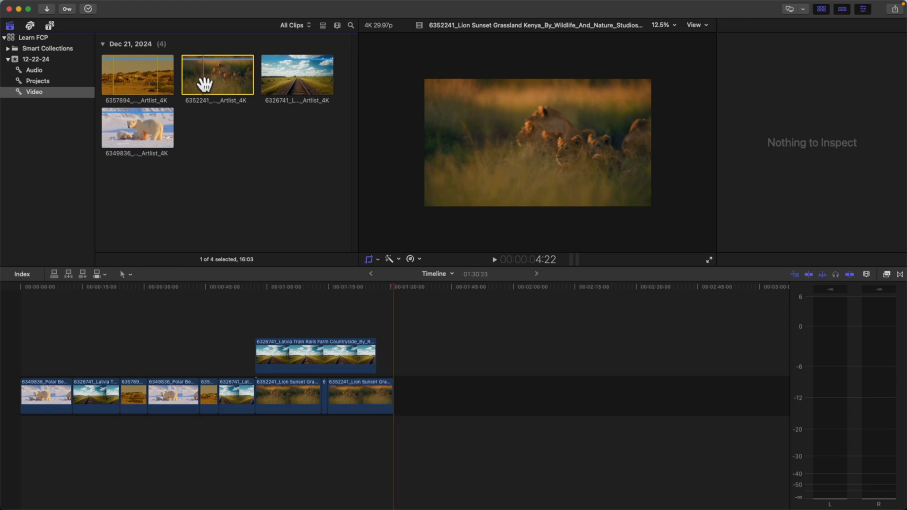
- Overwrite the primary storyline from 1:22:04 with the train rails clip
{"action": "left_click", "coordinate": [280, 87]}
{"action": "left_click", "coordinate": [358, 282]}
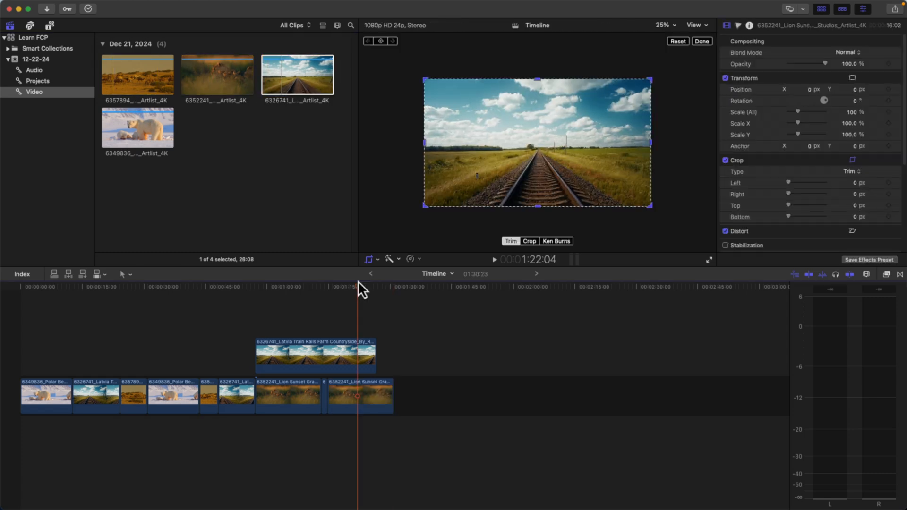
{"action": "key", "text": "d"}
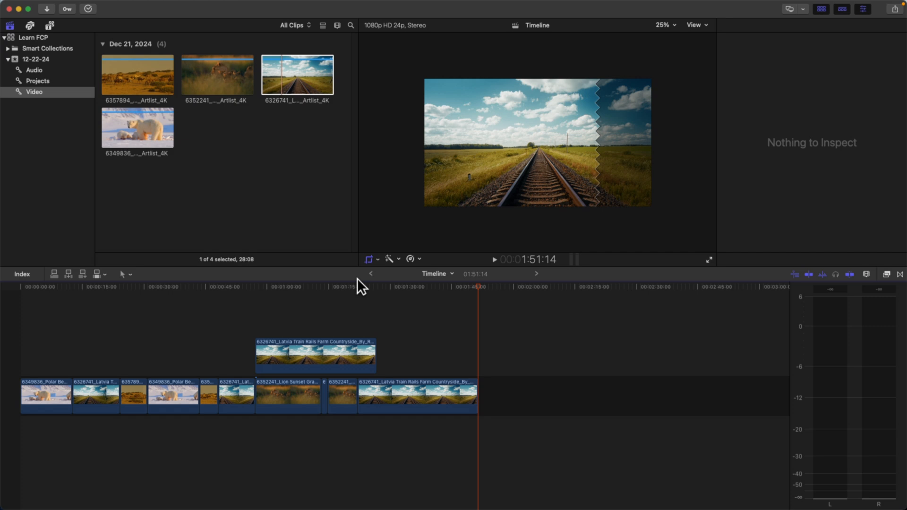
- With the Select tool, move the short train rails clip before the first lion clip up as a connected clip above the final train rails clip
{"action": "left_click", "coordinate": [398, 284]}
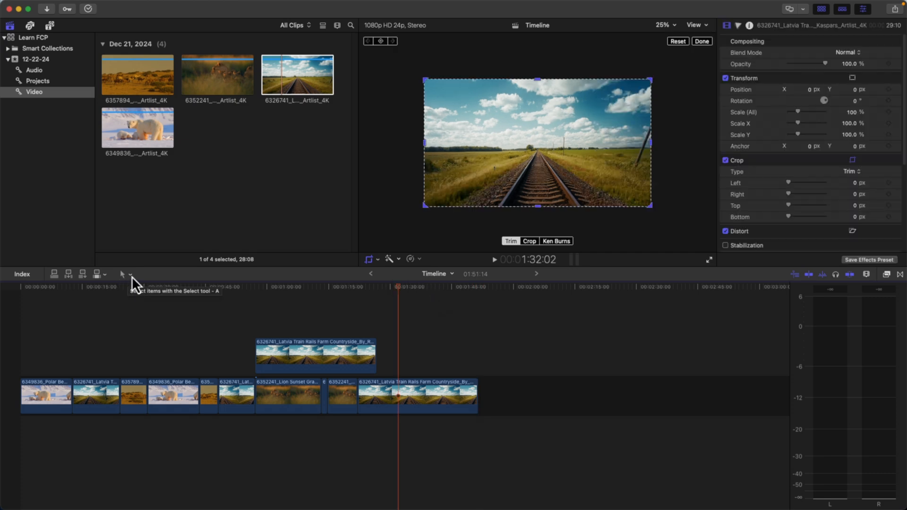
{"action": "left_click", "coordinate": [130, 275]}
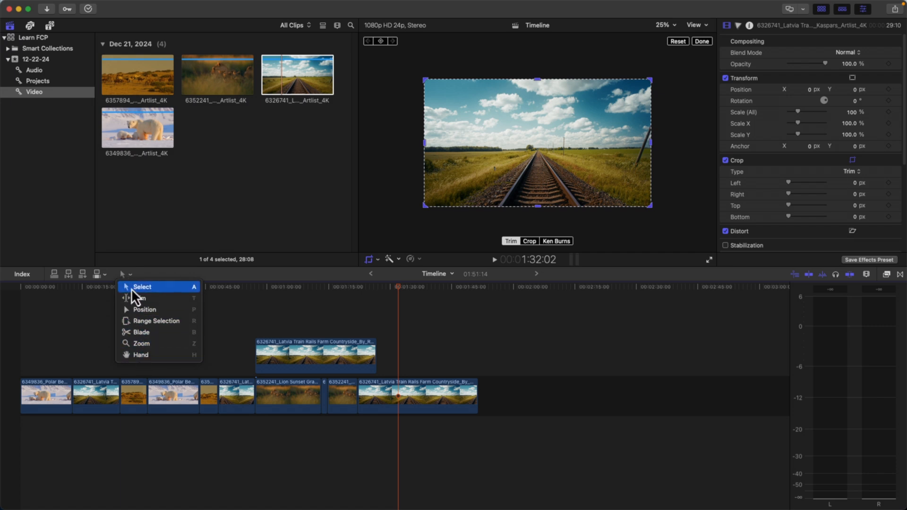
{"action": "left_click", "coordinate": [144, 289]}
{"action": "left_click", "coordinate": [336, 353]}
{"action": "left_click", "coordinate": [343, 384]}
{"action": "left_click", "coordinate": [226, 390]}
{"action": "left_click_drag", "start_coordinate": [237, 396], "coordinate": [373, 347]}
- Shorten the connected short train rails clip from its end to 7:19 with the Trim tool
{"action": "left_click", "coordinate": [130, 278]}
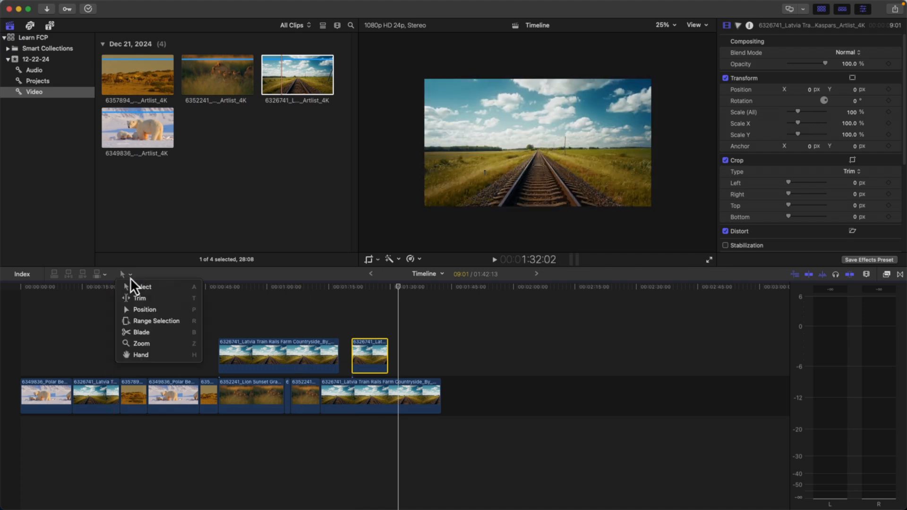
{"action": "left_click", "coordinate": [132, 299]}
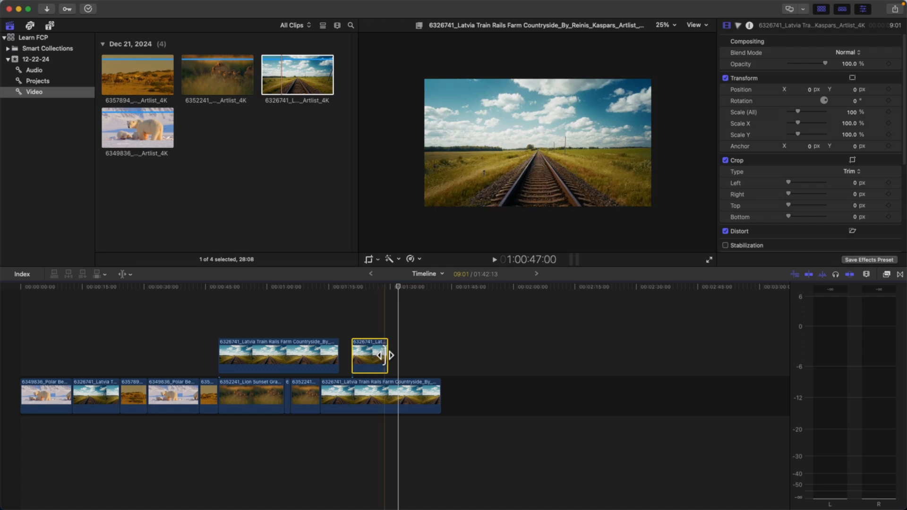
{"action": "left_click_drag", "start_coordinate": [385, 356], "coordinate": [367, 358]}
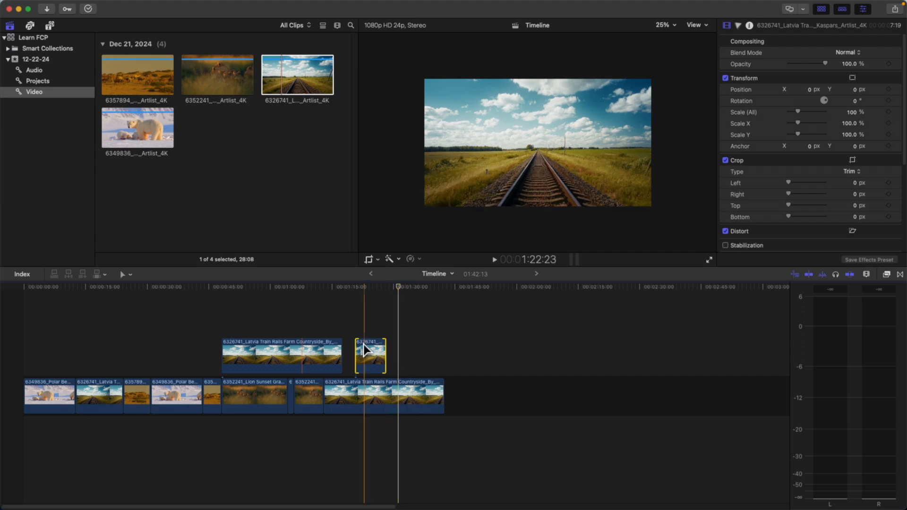
- With the Position tool, lift both walking camels pieces from the primary storyline, one above its end, the other above the first train rails clip
{"action": "left_click_drag", "start_coordinate": [208, 400], "coordinate": [442, 355]}
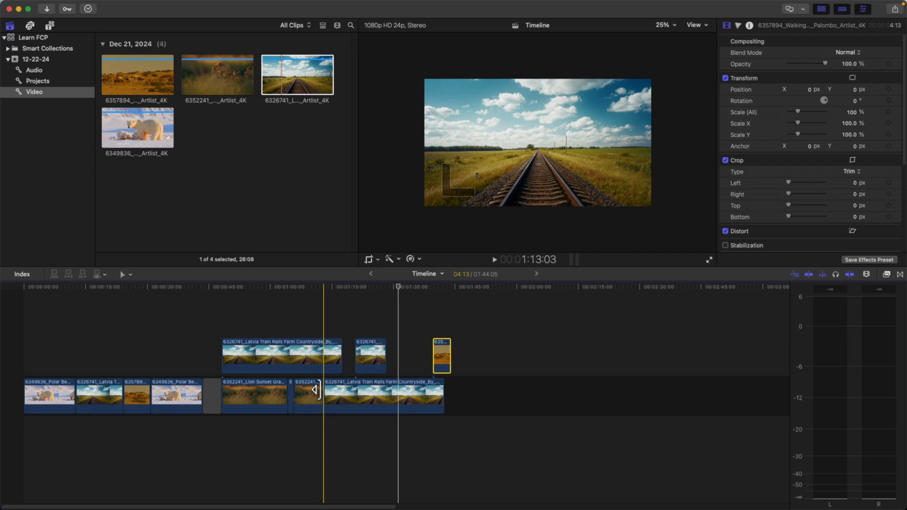
{"action": "left_click_drag", "start_coordinate": [142, 392], "coordinate": [119, 351]}
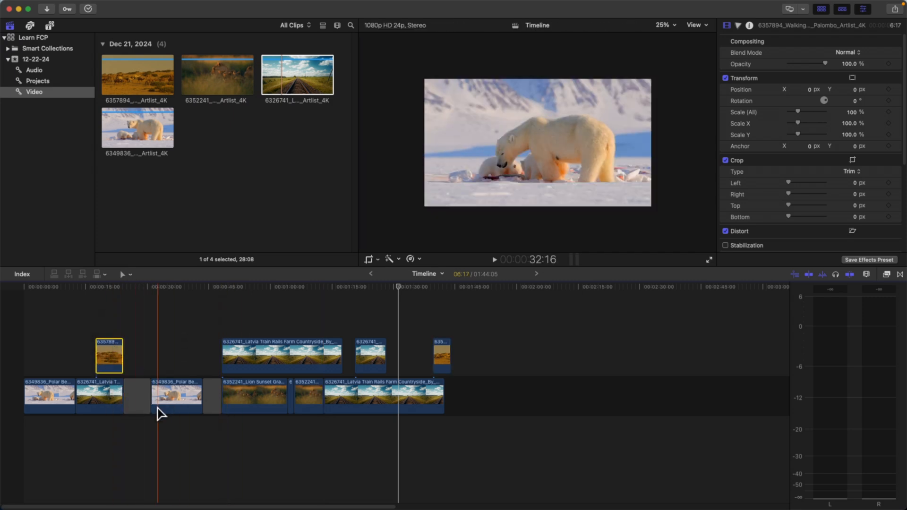
{"action": "key", "text": "p"}
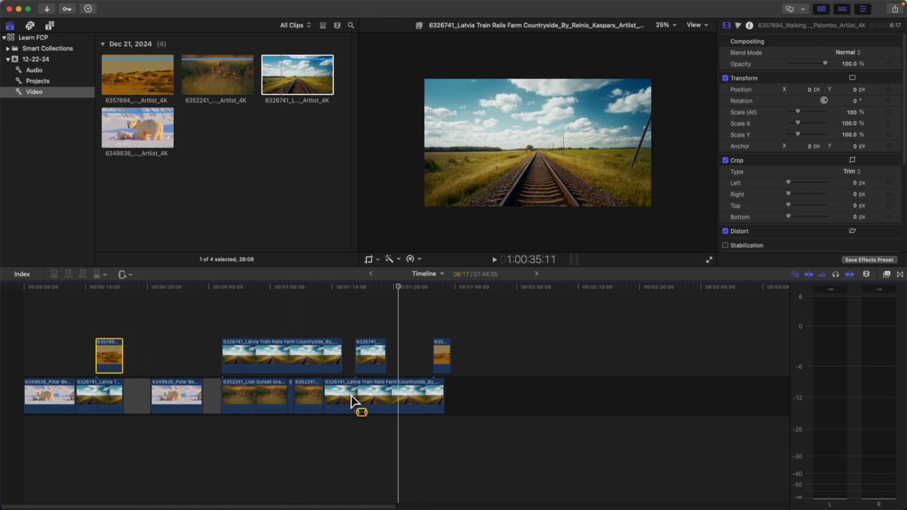
- Mark a 13:13 range within the final train rails clip, ending at the playhead, with the Range Selection tool
{"action": "mouse_move", "coordinate": [351, 400]}
{"action": "left_mouse_down"}
{"action": "mouse_move", "coordinate": [428, 399]}
{"action": "mouse_move", "coordinate": [343, 392]}
{"action": "left_mouse_up"}
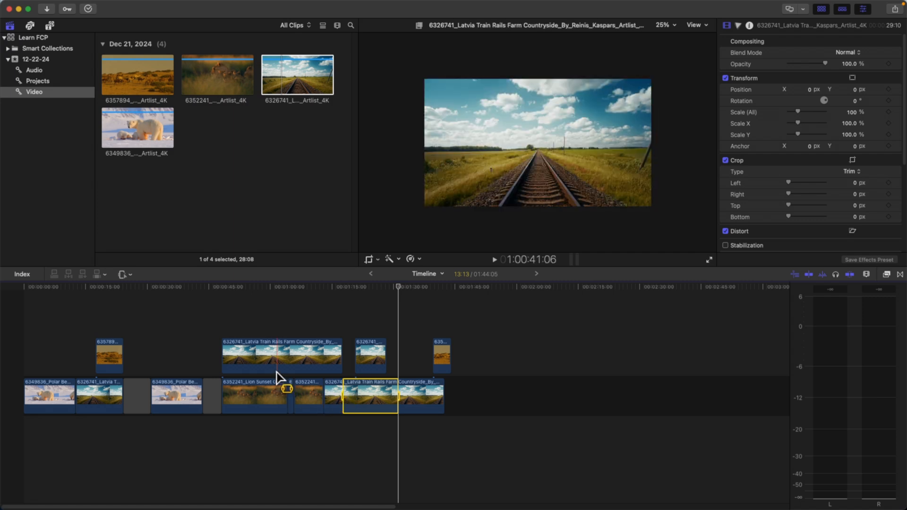
- Split both polar bears clips near their middles with the Blade tool, and cut the first lion clip at 57:10
{"action": "key", "text": "b"}
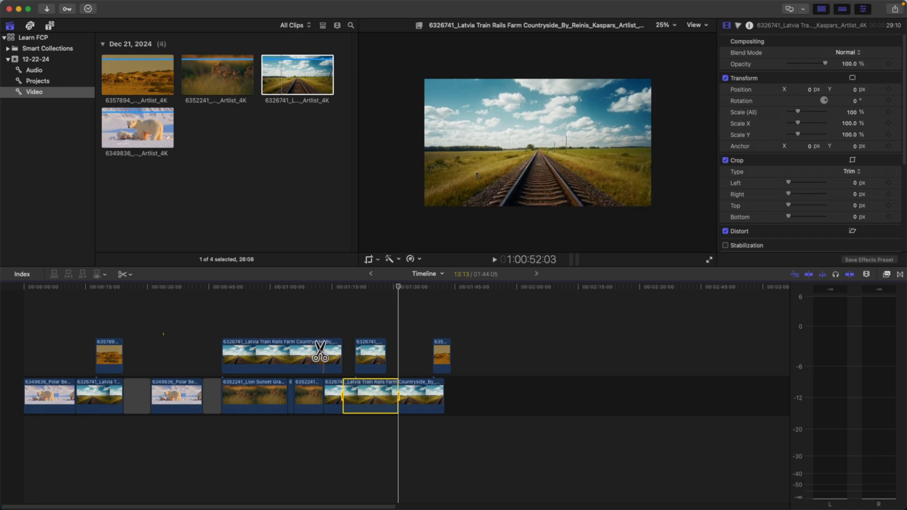
{"action": "left_click", "coordinate": [51, 396]}
{"action": "left_click", "coordinate": [178, 397]}
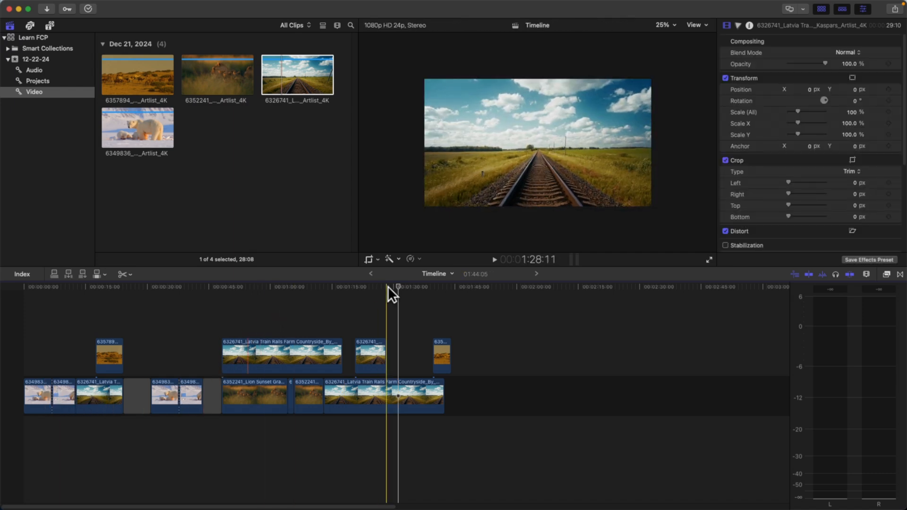
{"action": "left_click_drag", "start_coordinate": [397, 286], "coordinate": [259, 287]}
{"action": "key", "text": "super+b"}
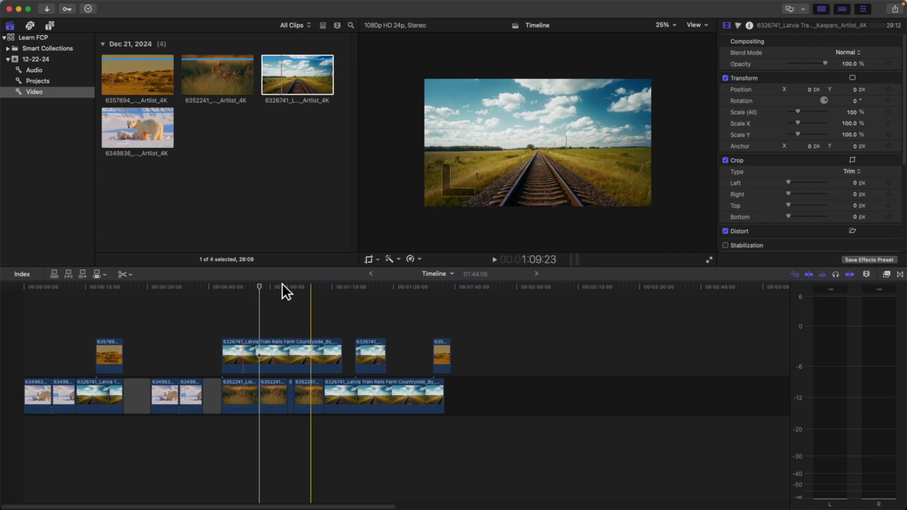
- Use the Zoom tool to enlarge the short polar bears clip between the lion clips, and fit the whole project in the timeline
{"action": "key", "text": "z"}
{"action": "left_click_drag", "start_coordinate": [264, 368], "coordinate": [373, 334]}
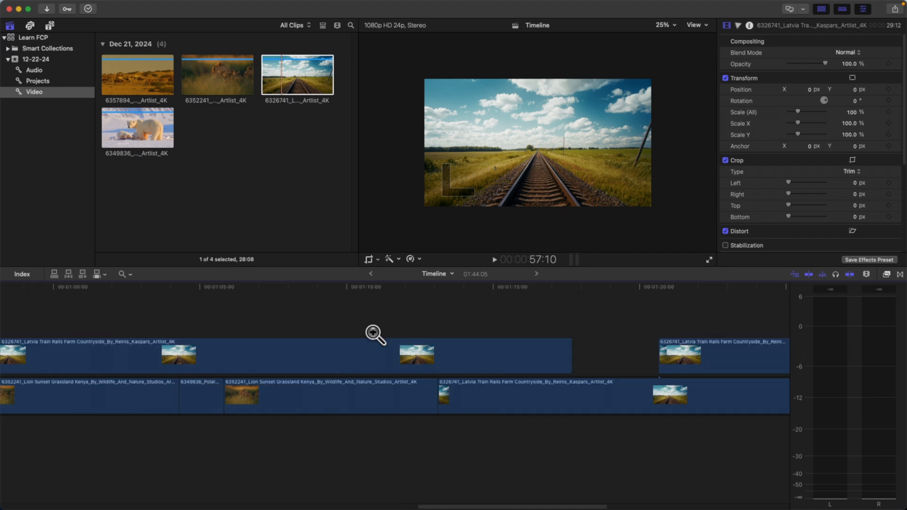
{"action": "left_click_drag", "start_coordinate": [155, 332], "coordinate": [348, 449]}
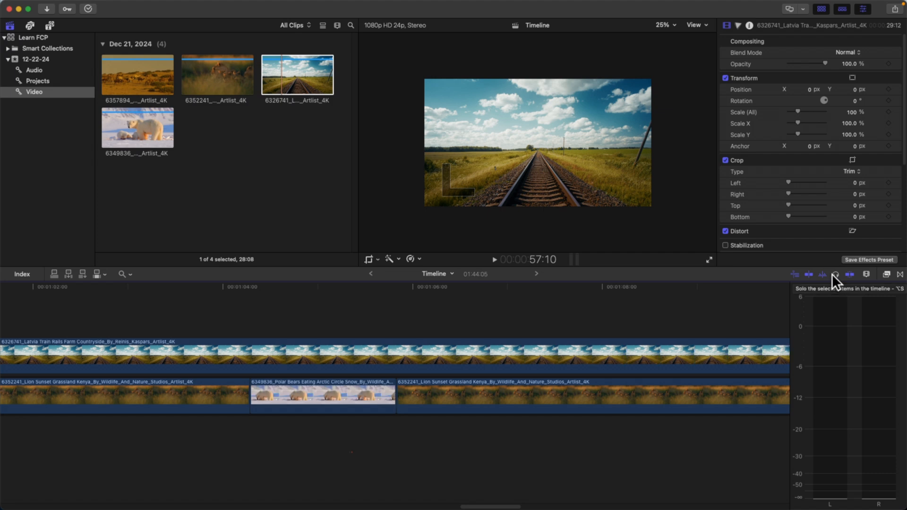
{"action": "key", "text": "shift+z"}
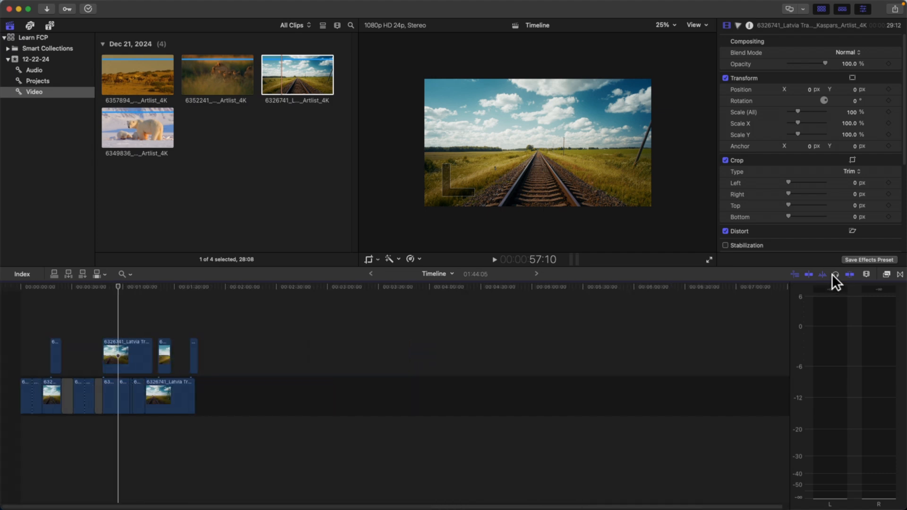
{"action": "key", "text": "shift+z"}
{"action": "key", "text": "shift+z"}
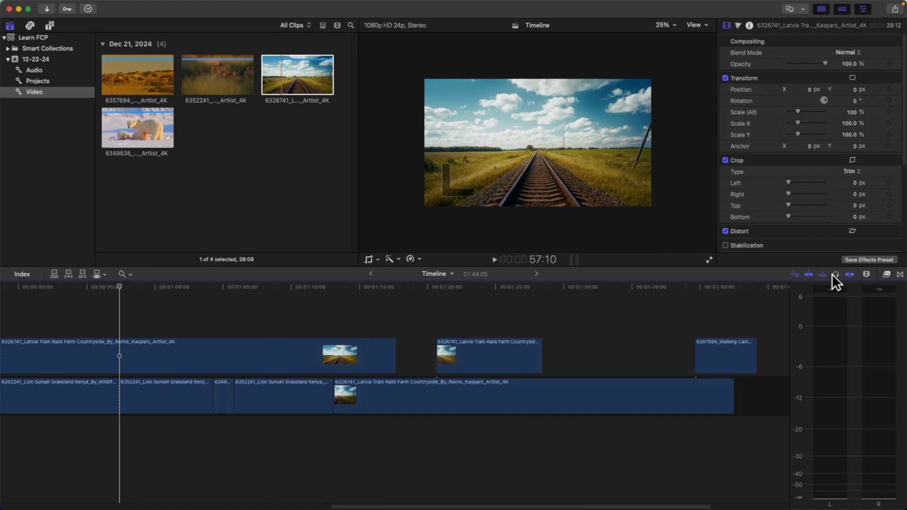
- With the Hand tool, pan the enlarged timeline back to the beginning of the project
{"action": "left_click", "coordinate": [125, 274]}
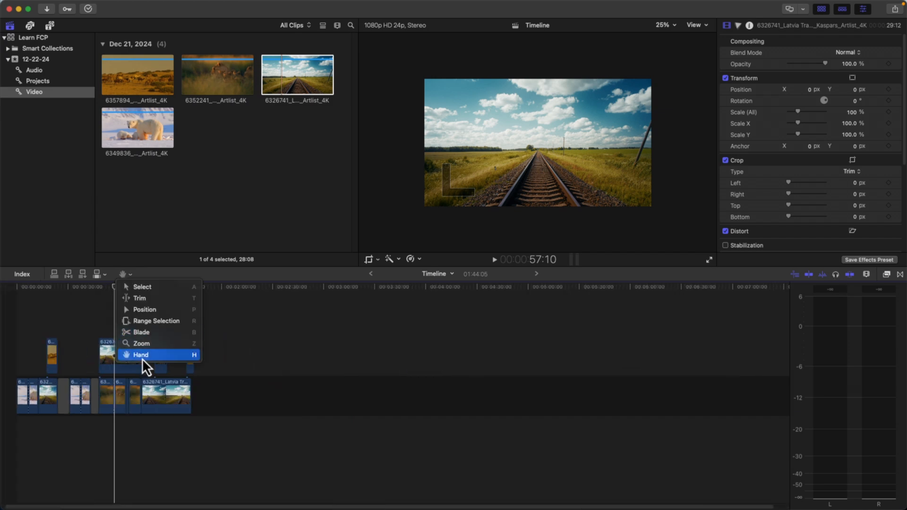
{"action": "left_click", "coordinate": [142, 358]}
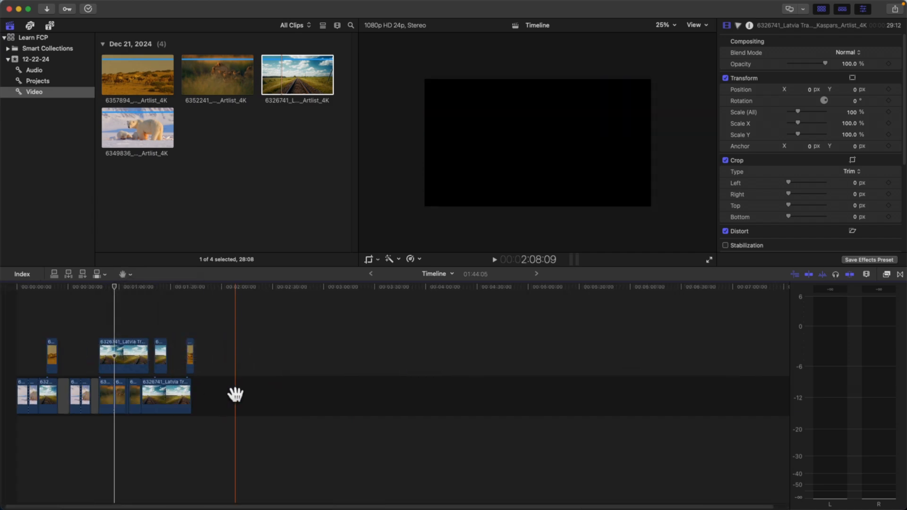
{"action": "key", "text": "super+equal"}
{"action": "key", "text": "super+equal"}
{"action": "key", "text": "super+equal"}
{"action": "left_click_drag", "start_coordinate": [170, 356], "coordinate": [577, 389]}
{"action": "left_click_drag", "start_coordinate": [181, 380], "coordinate": [720, 382]}
{"action": "left_click_drag", "start_coordinate": [205, 354], "coordinate": [699, 374]}
{"action": "left_click_drag", "start_coordinate": [146, 324], "coordinate": [599, 366]}
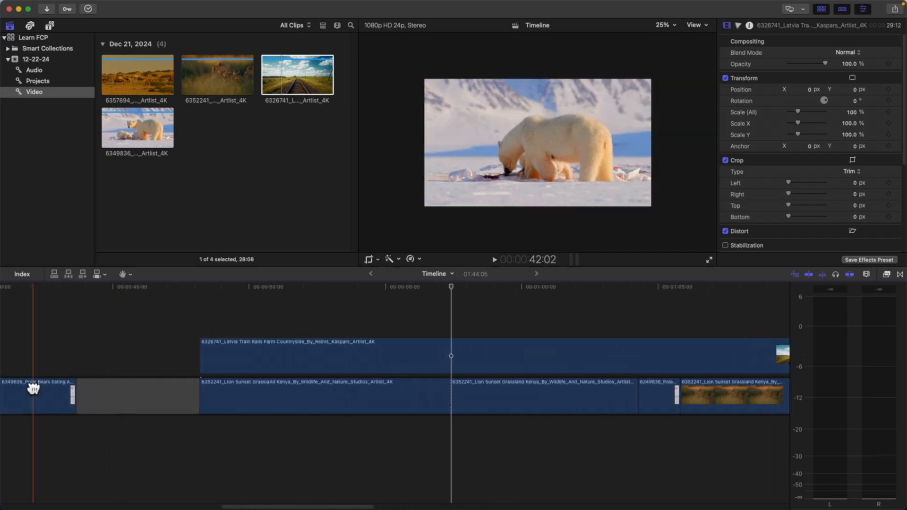
{"action": "left_click_drag", "start_coordinate": [416, 480], "coordinate": [697, 396]}
{"action": "left_click_drag", "start_coordinate": [172, 348], "coordinate": [662, 371]}
{"action": "left_click_drag", "start_coordinate": [134, 358], "coordinate": [511, 367]}
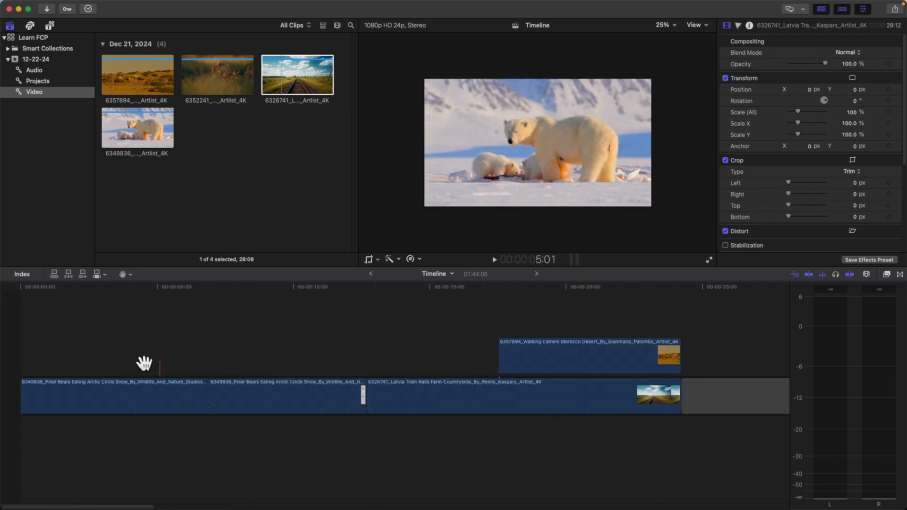
{"action": "left_click_drag", "start_coordinate": [286, 360], "coordinate": [174, 347]}
- Activate the Trim and Position tools in turn, and return to the Select tool
{"action": "left_click", "coordinate": [128, 274]}
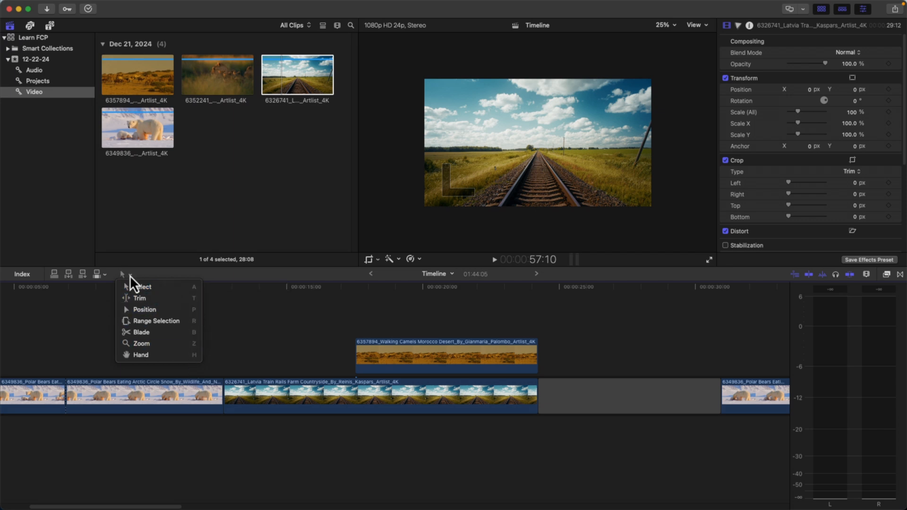
{"action": "left_click", "coordinate": [171, 295]}
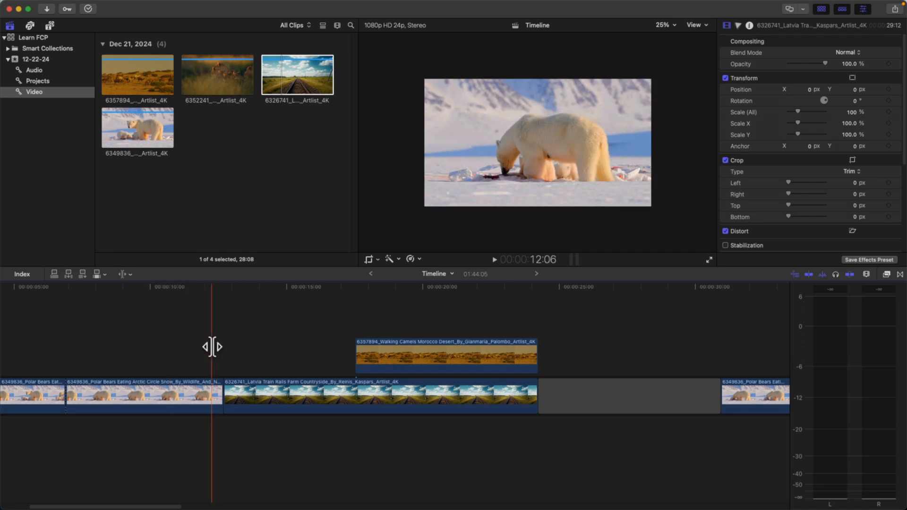
{"action": "left_click", "coordinate": [129, 274]}
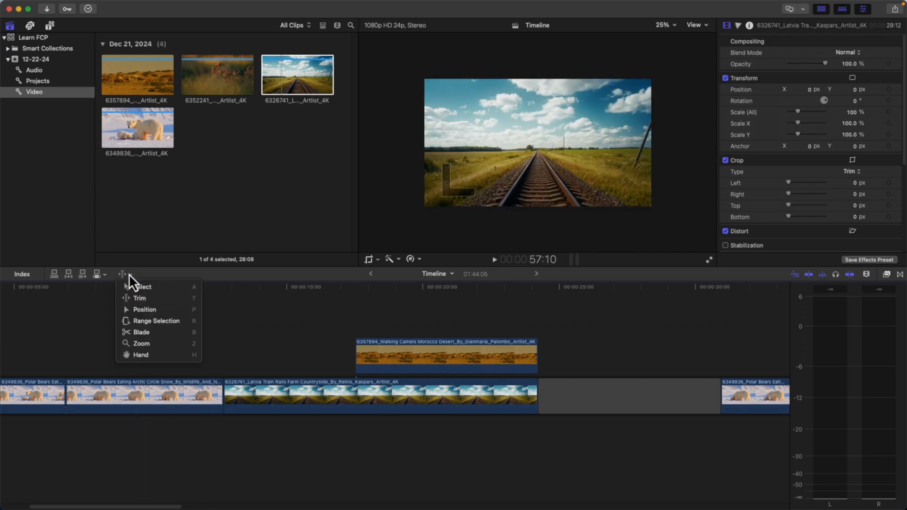
{"action": "key", "text": "a"}
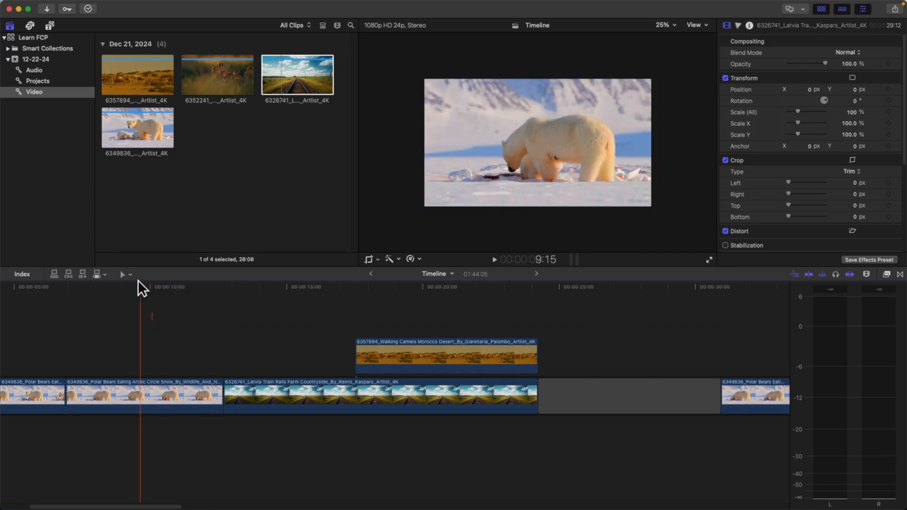
{"action": "left_click", "coordinate": [131, 277]}
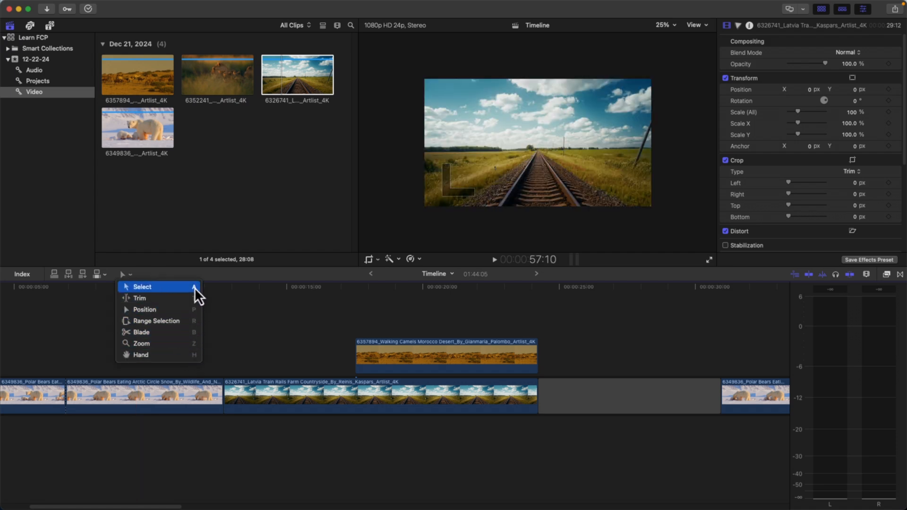
{"action": "left_click", "coordinate": [195, 352]}
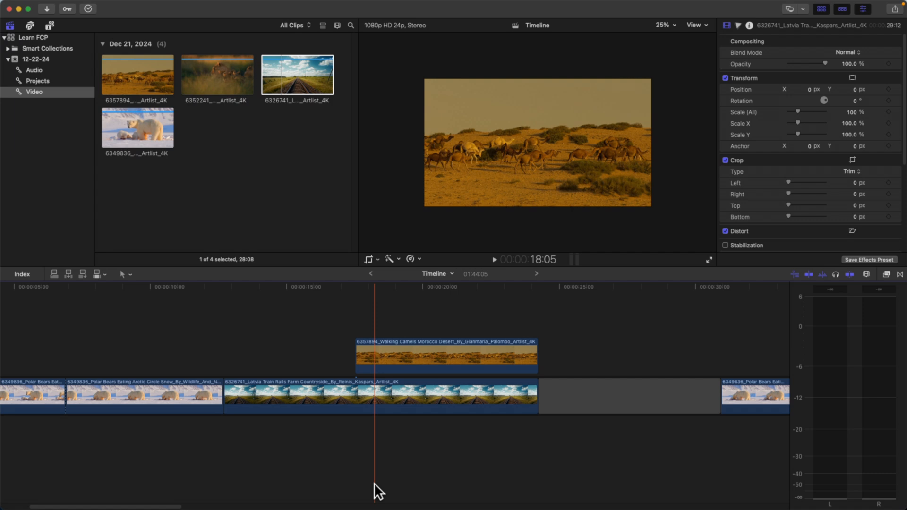
- Combine the two opening polar bears clips, the first train rails clip and the walking camels above it into a compound clip named Test
{"action": "left_click_drag", "start_coordinate": [414, 481], "coordinate": [22, 336]}
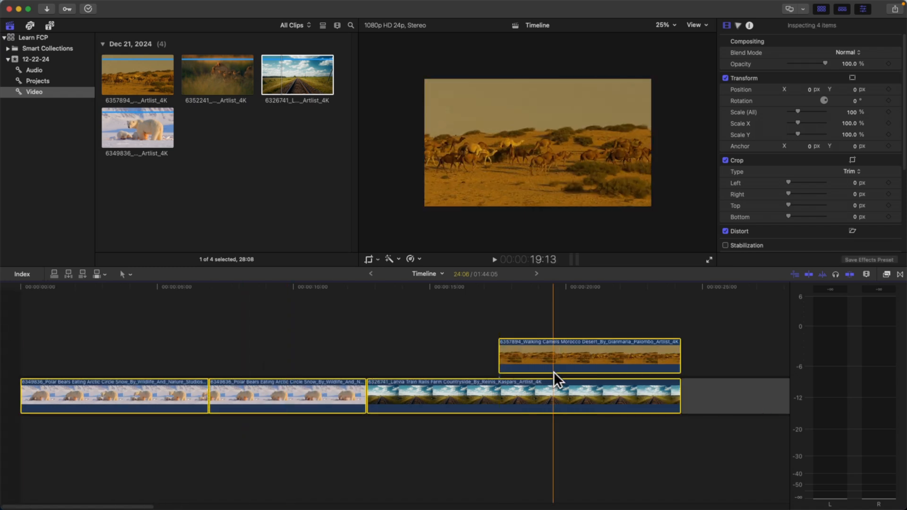
{"action": "right_click", "coordinate": [533, 348]}
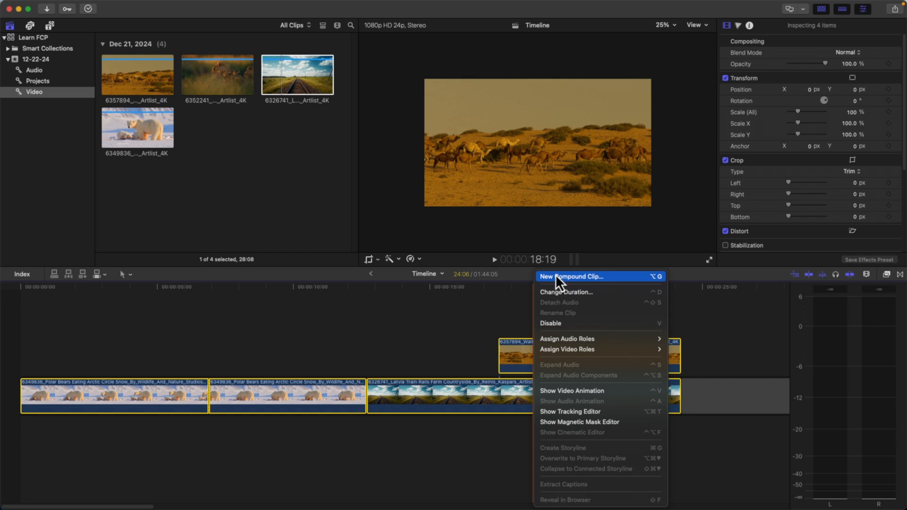
{"action": "key", "text": "Escape"}
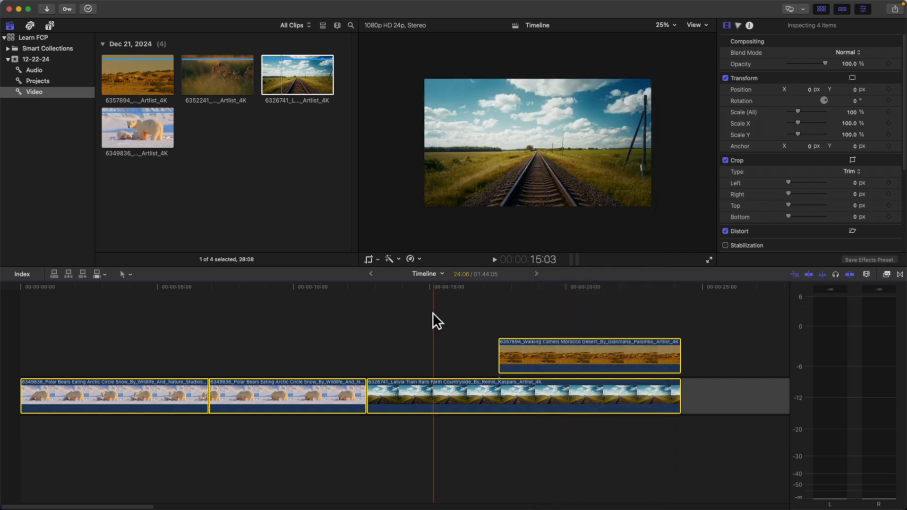
{"action": "key", "text": "alt+g"}
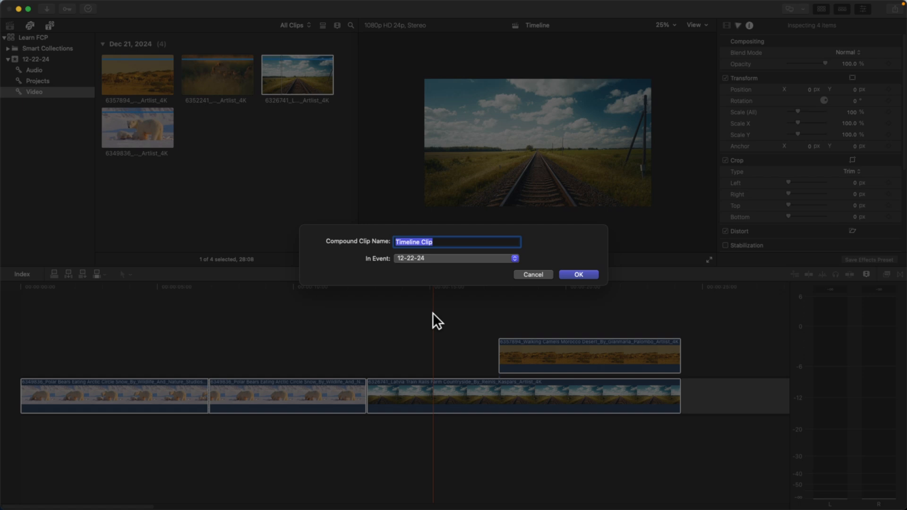
{"action": "type", "text": "Test"}
{"action": "key", "text": "Return"}
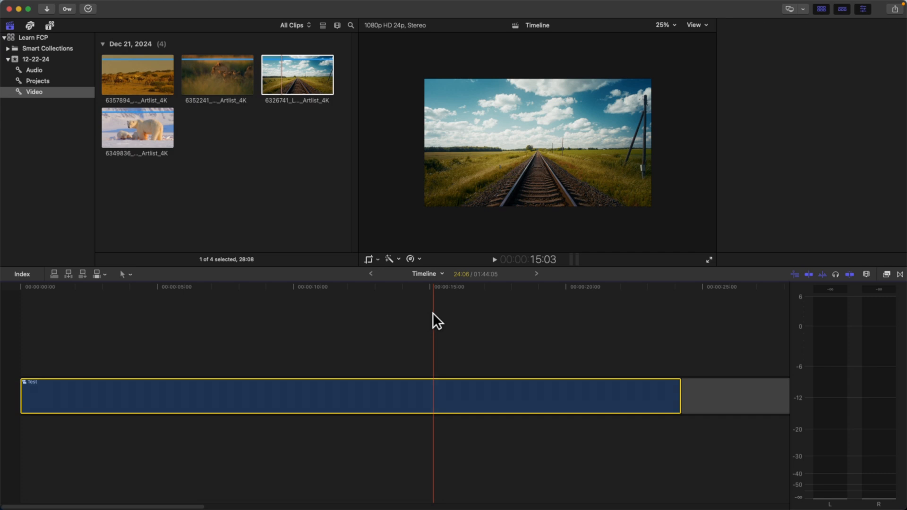
{"action": "key", "text": "super+4"}
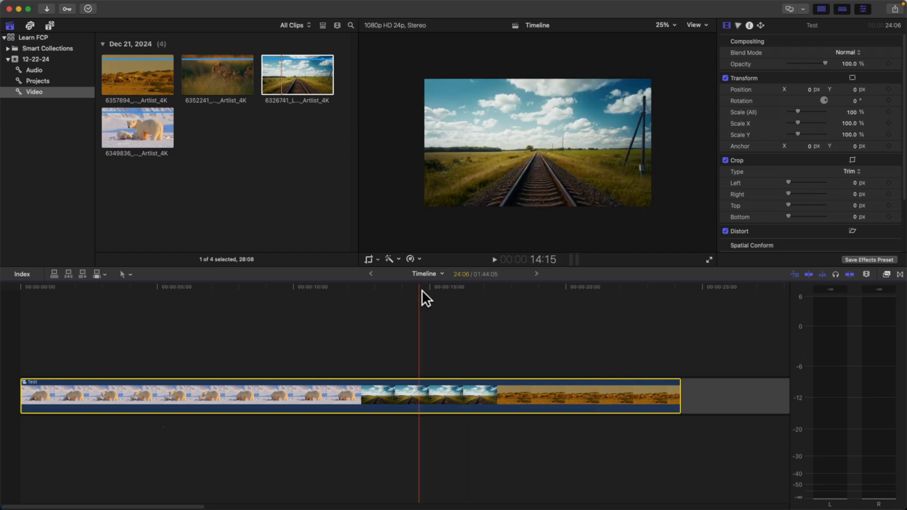
- Open the Test compound clip to examine its contents, switching between it and the parent Timeline project with the timeline history
{"action": "double_click", "coordinate": [339, 392]}
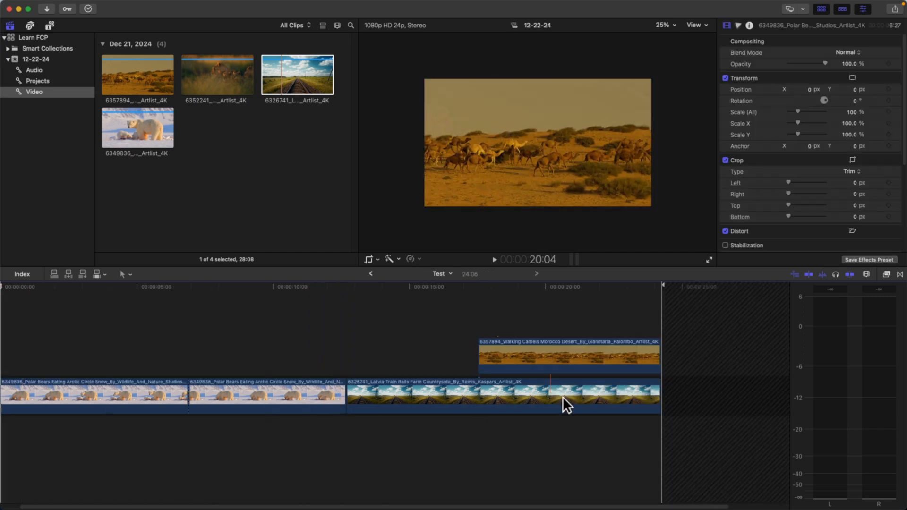
{"action": "left_click_drag", "start_coordinate": [607, 444], "coordinate": [48, 327]}
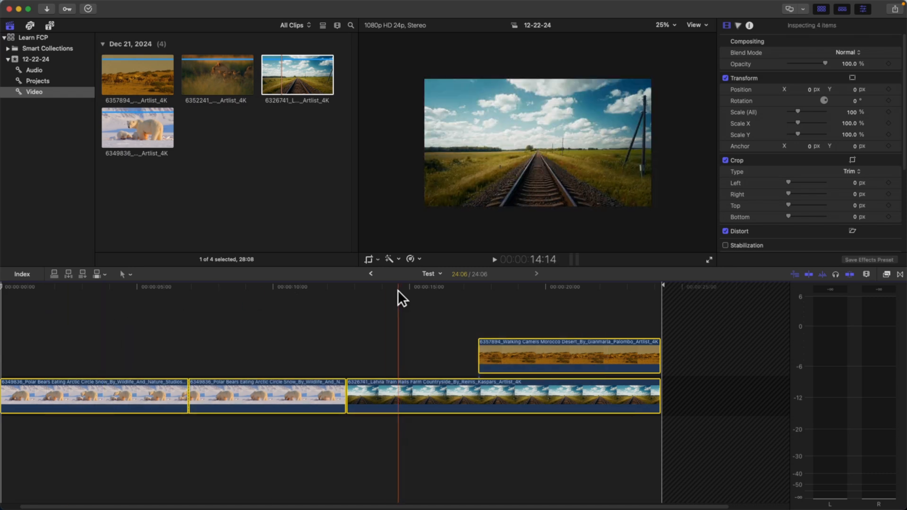
{"action": "left_click", "coordinate": [371, 274]}
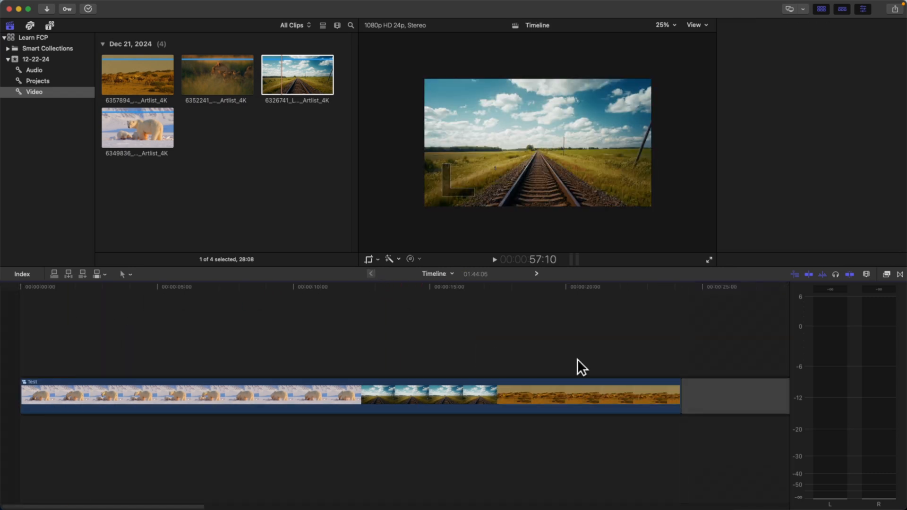
{"action": "left_click", "coordinate": [481, 387]}
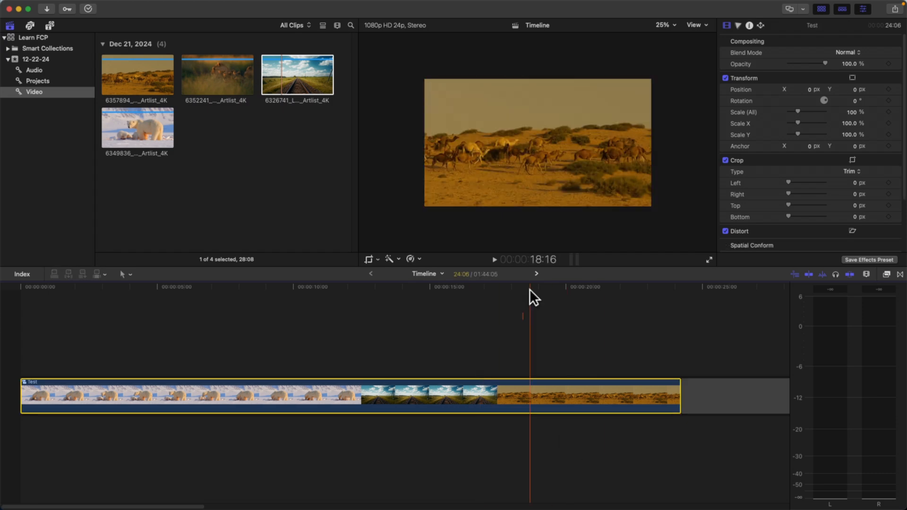
{"action": "left_click", "coordinate": [536, 274]}
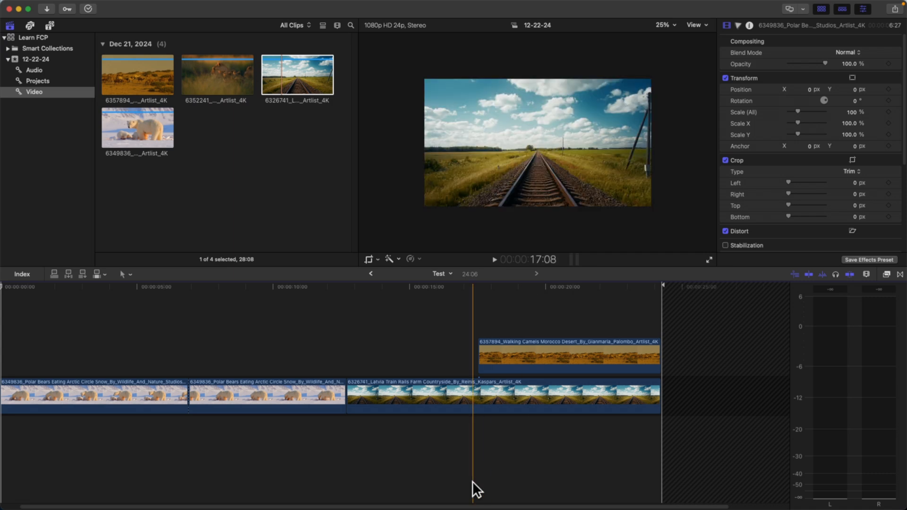
{"action": "left_click", "coordinate": [370, 274]}
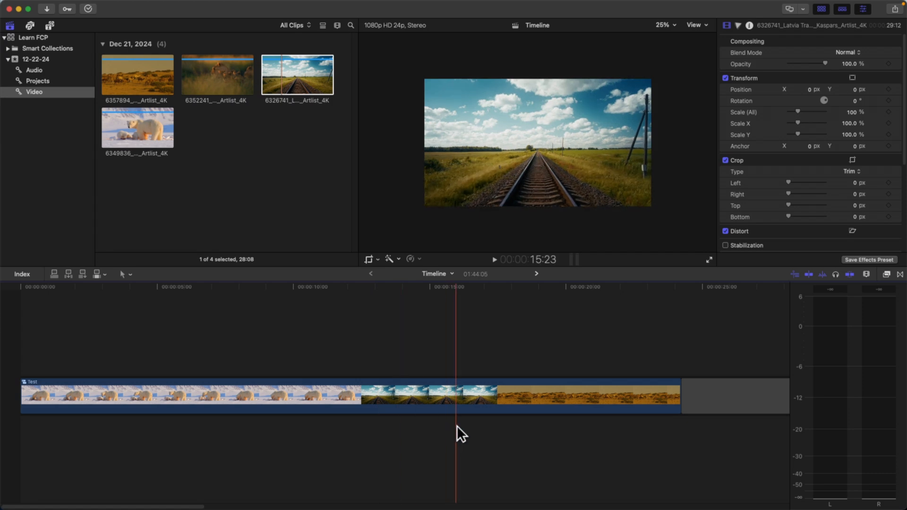
- Break the Test compound clip apart into its individual clips
{"action": "left_click", "coordinate": [419, 403]}
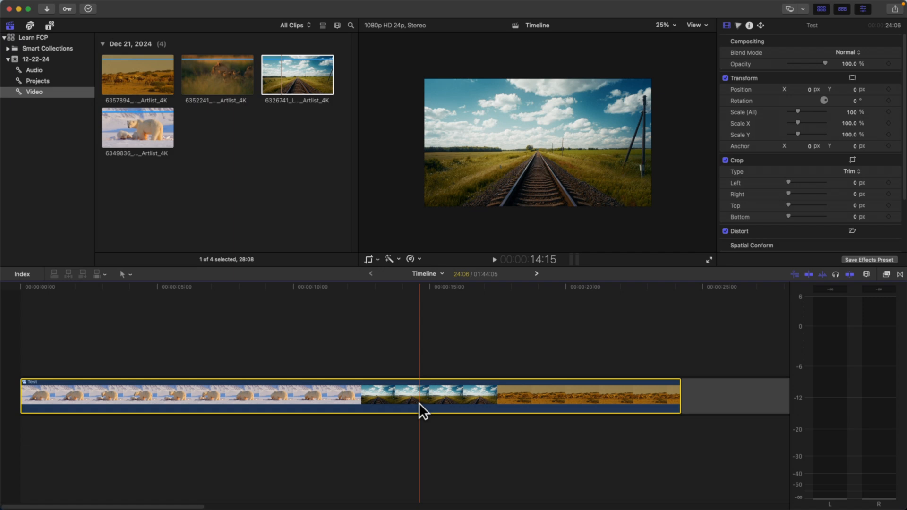
{"action": "key", "text": "shift+super+g"}
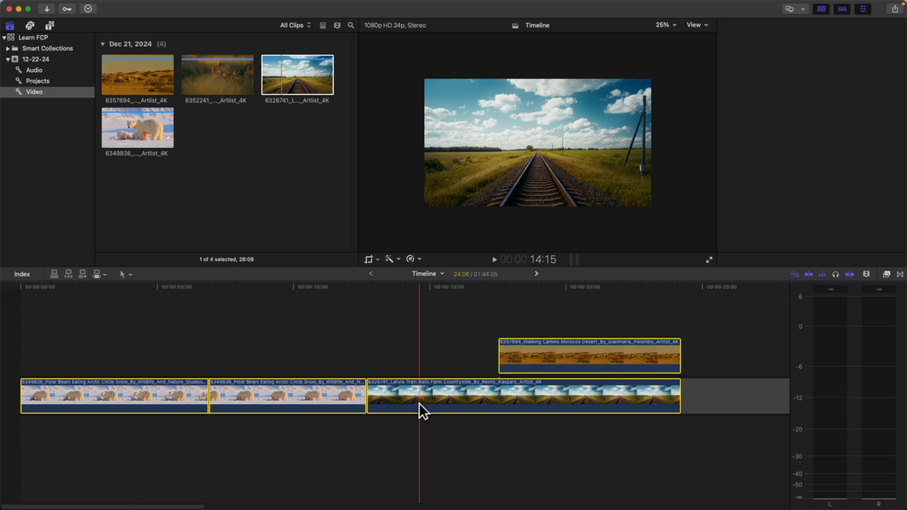
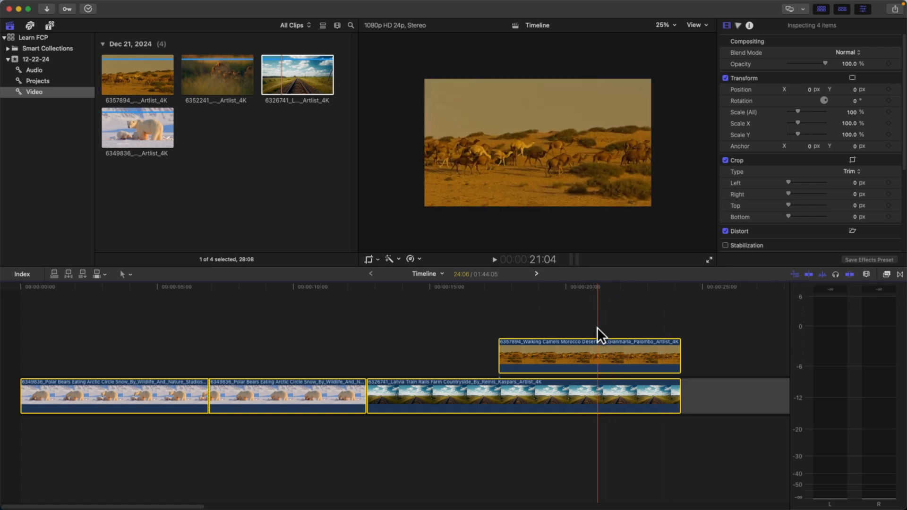
- Enlarge the timeline and move the playhead to the very start of the project
{"action": "key", "text": "super+equal"}
{"action": "key", "text": "super+equal"}
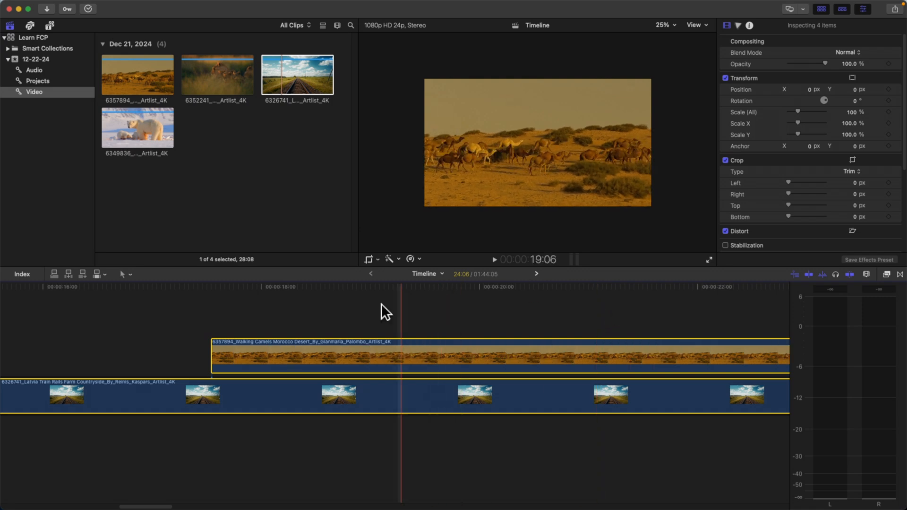
{"action": "left_click_drag", "start_coordinate": [407, 286], "coordinate": [0, 311]}
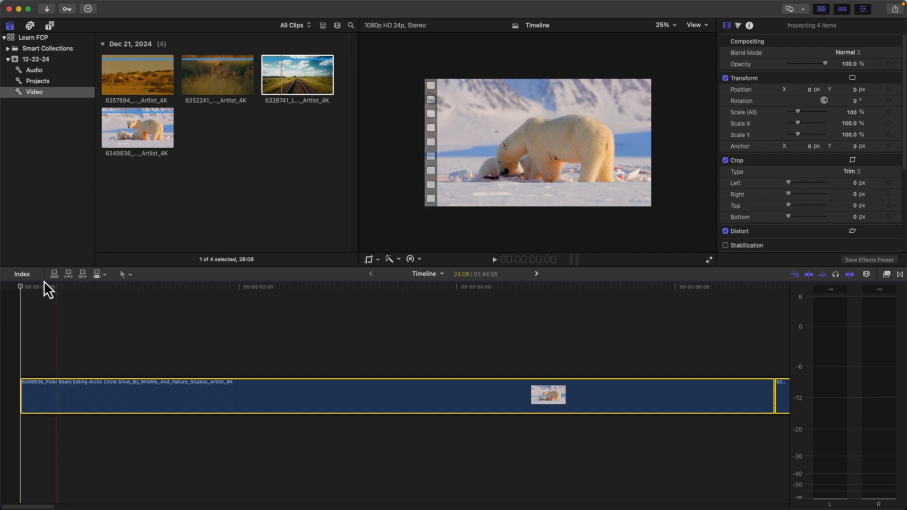
- Play through the timeline from the start to examine continuous scrolling, and toggle skimming off and back on
{"action": "key", "text": "space"}
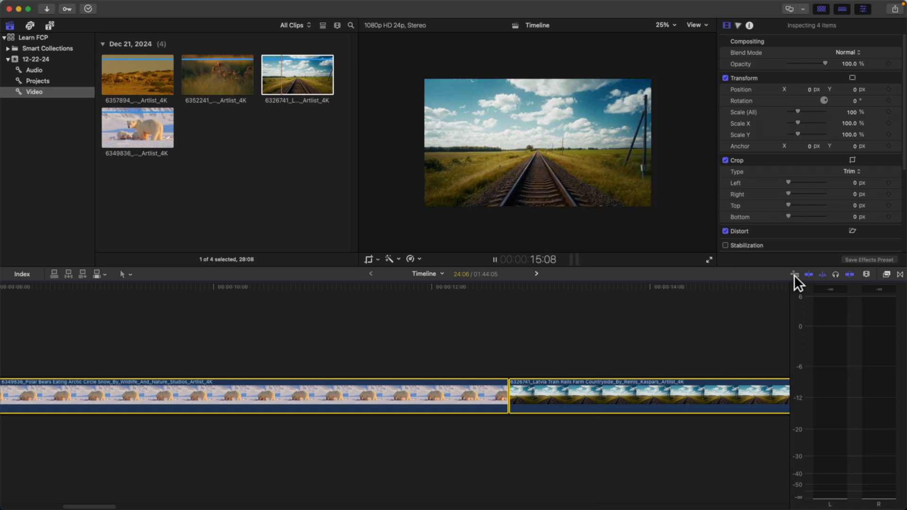
{"action": "key", "text": "space"}
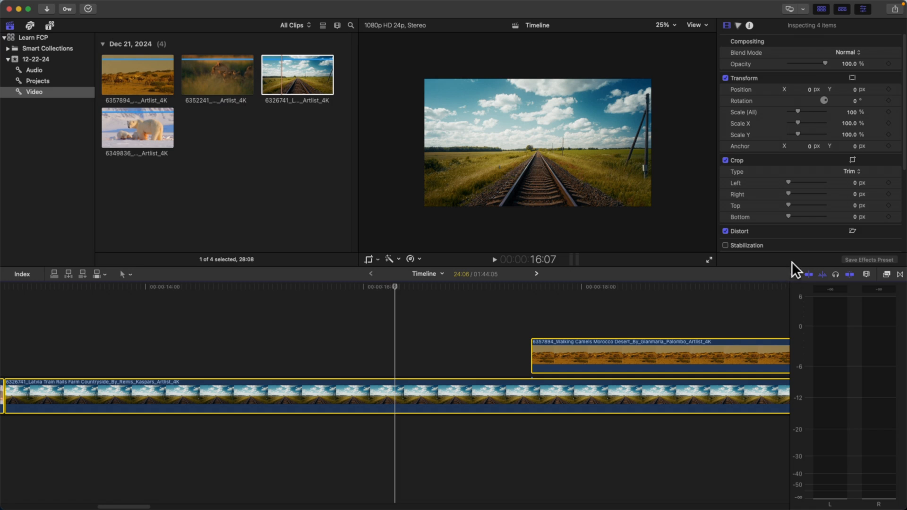
{"action": "left_click", "coordinate": [795, 275]}
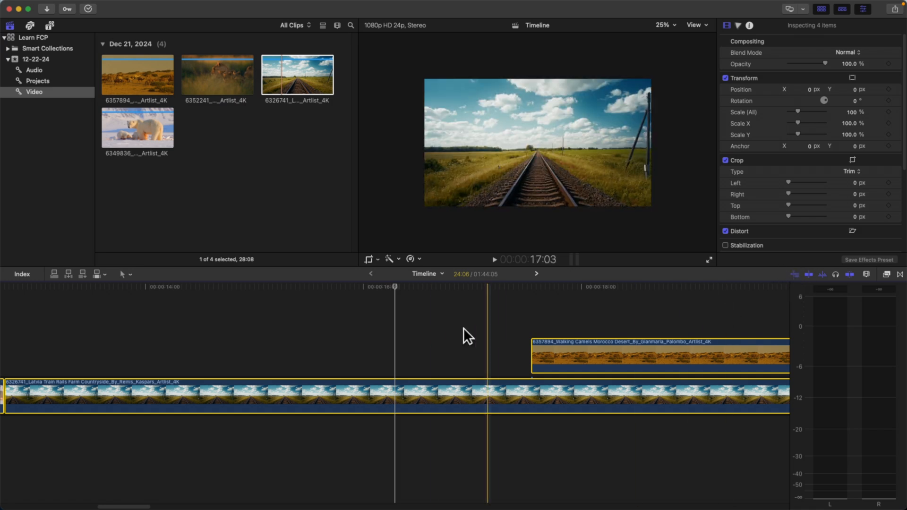
{"action": "key", "text": "space"}
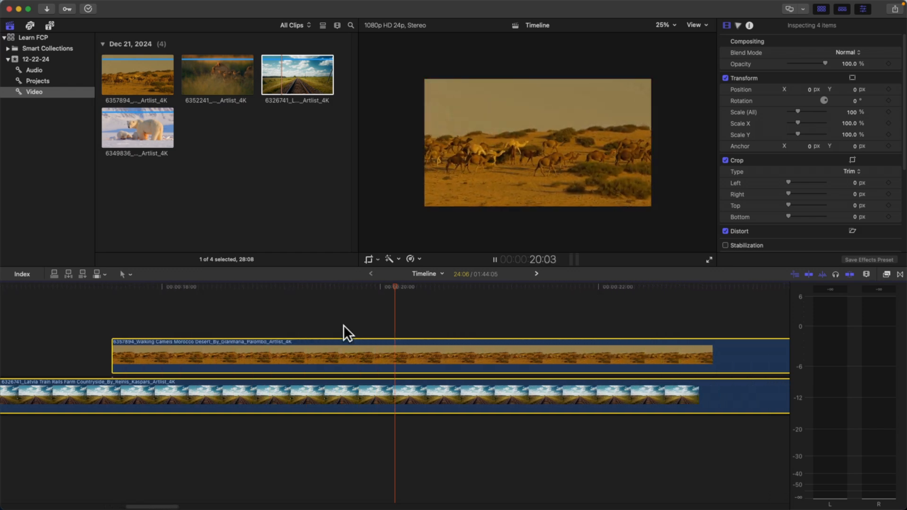
{"action": "key", "text": "space"}
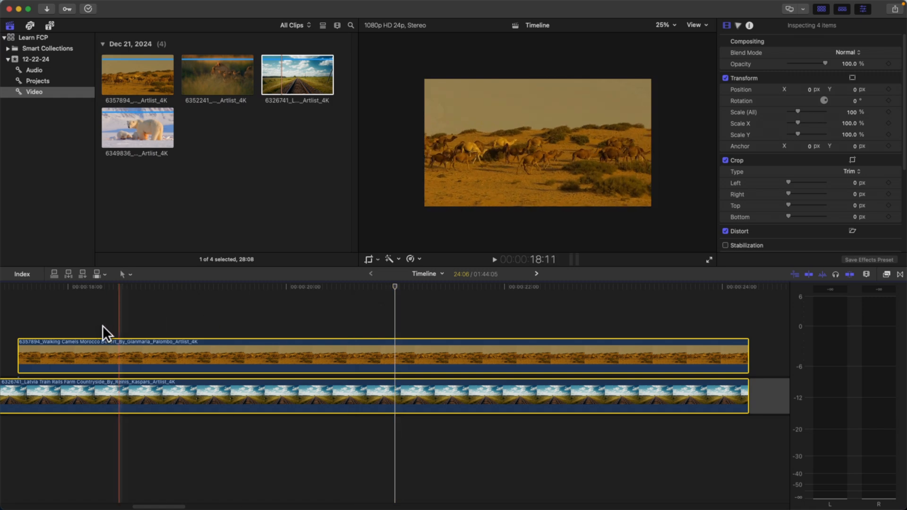
{"action": "left_click", "coordinate": [809, 274]}
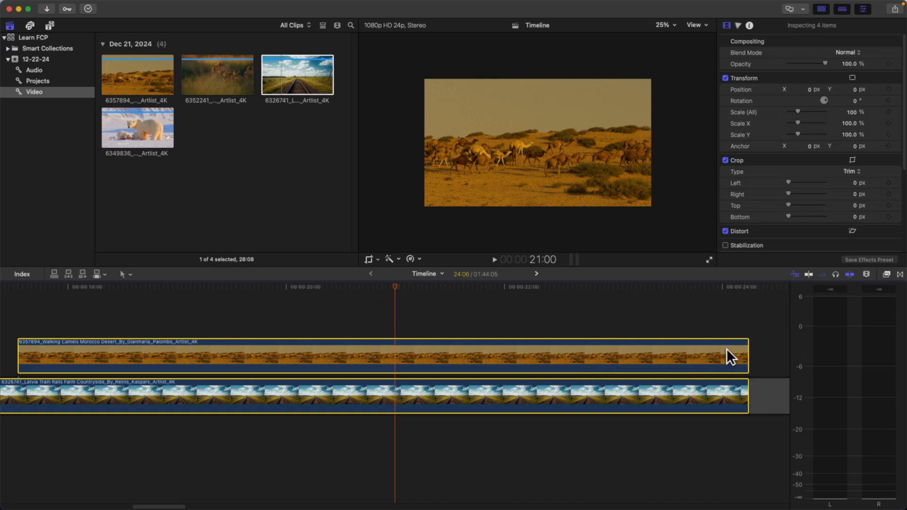
{"action": "left_click", "coordinate": [808, 275]}
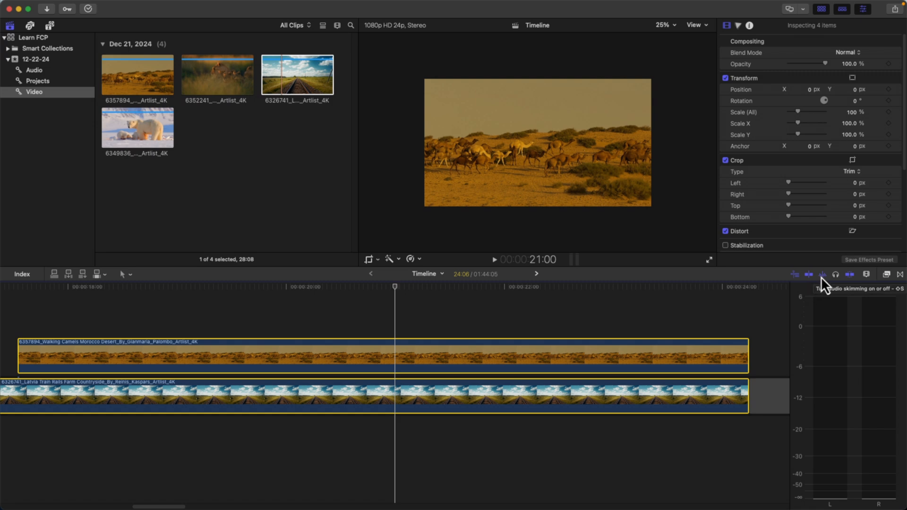
- Connect the Letra - Like a Bird audio track beneath the first train rails clip, starting at about 18 seconds
{"action": "left_click", "coordinate": [35, 70]}
{"action": "left_click_drag", "start_coordinate": [158, 68], "coordinate": [64, 448]}
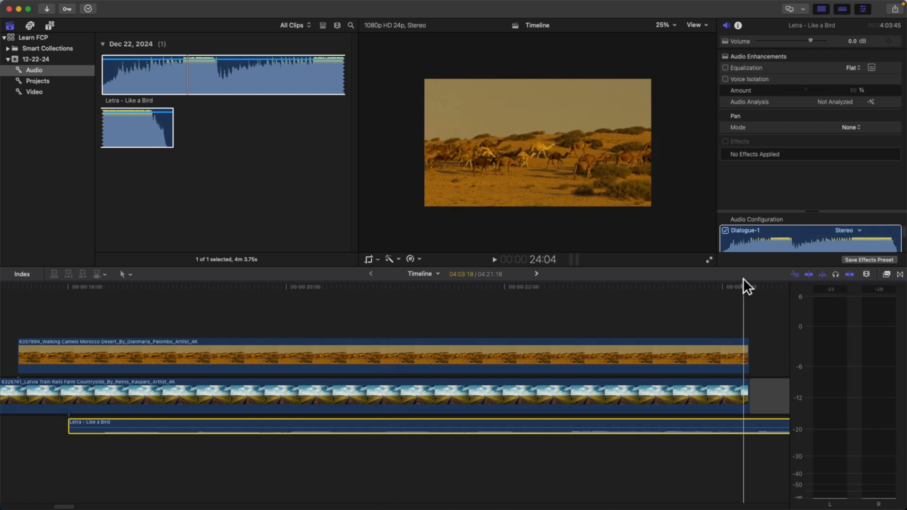
- Move the playhead around the start of the connected walking camels clip to test snapping, finishing on the clip's first frame
{"action": "left_click_drag", "start_coordinate": [485, 285], "coordinate": [38, 310]}
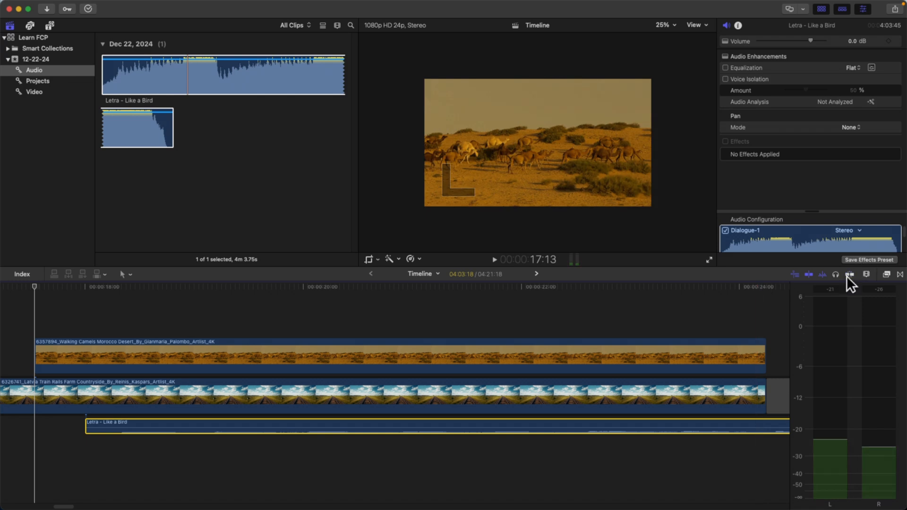
{"action": "left_click_drag", "start_coordinate": [33, 287], "coordinate": [74, 293]}
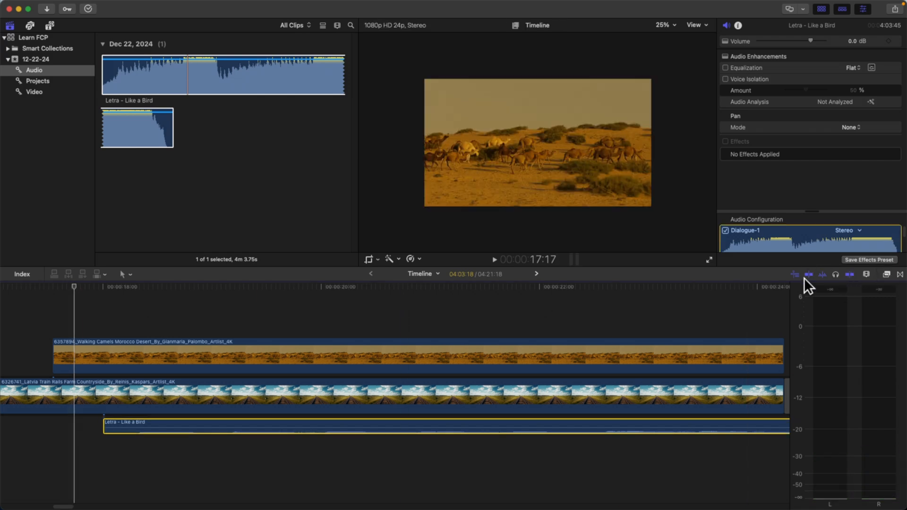
{"action": "left_click_drag", "start_coordinate": [70, 290], "coordinate": [52, 290]}
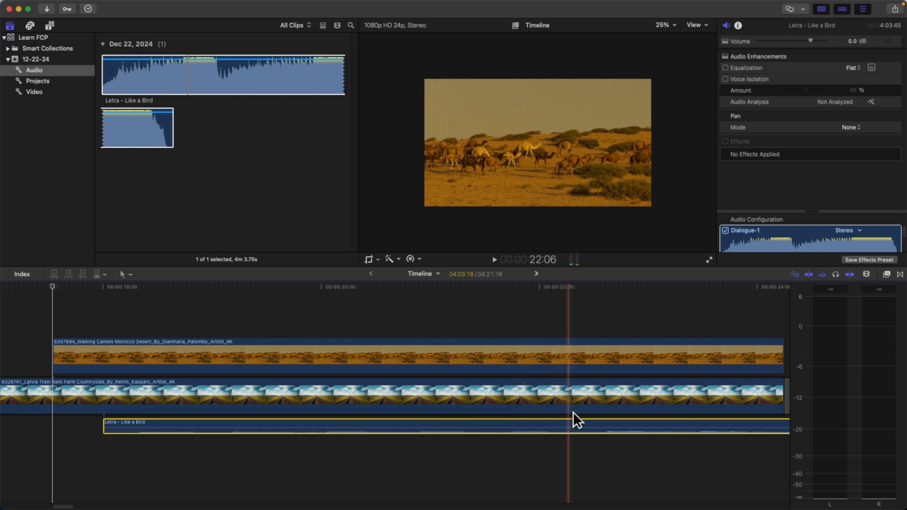
- Zoom the timeline out and compare the clip appearance modes, finishing on large filmstrips with small audio waveforms
{"action": "left_click", "coordinate": [867, 274]}
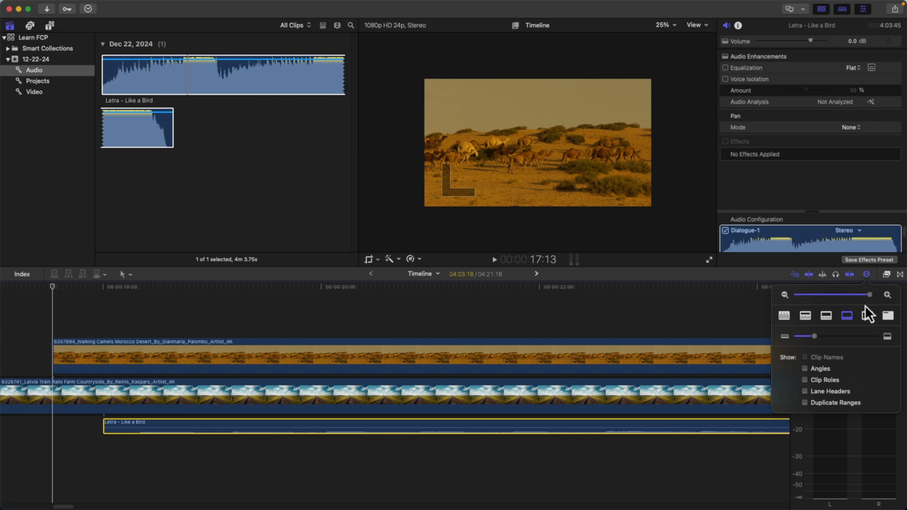
{"action": "left_click_drag", "start_coordinate": [868, 296], "coordinate": [839, 296]}
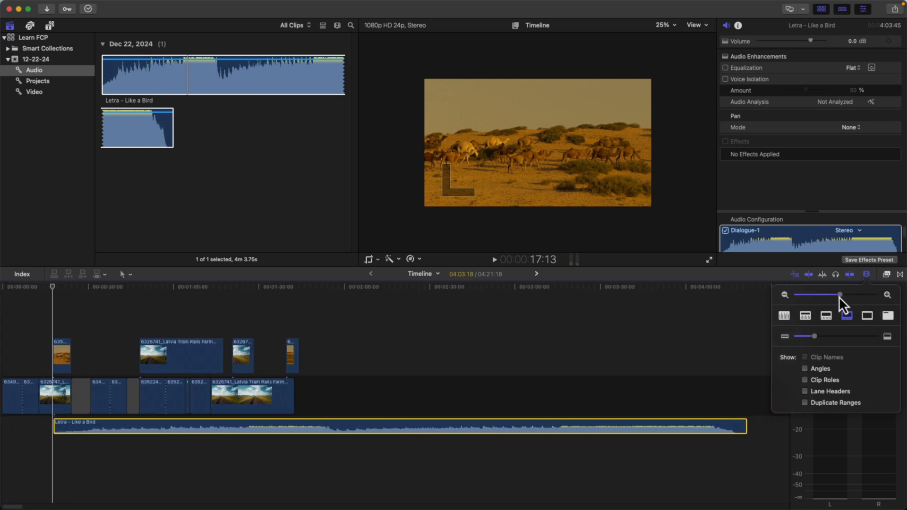
{"action": "left_click", "coordinate": [784, 316]}
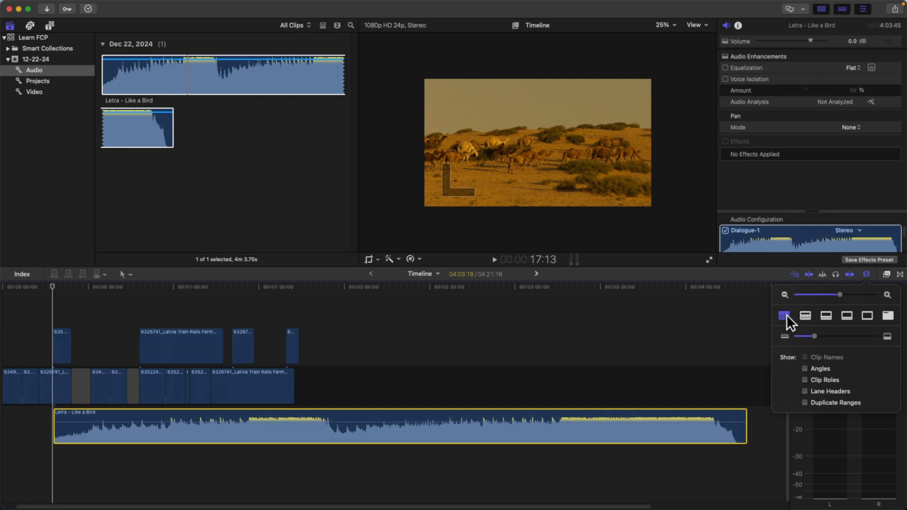
{"action": "left_click", "coordinate": [805, 316]}
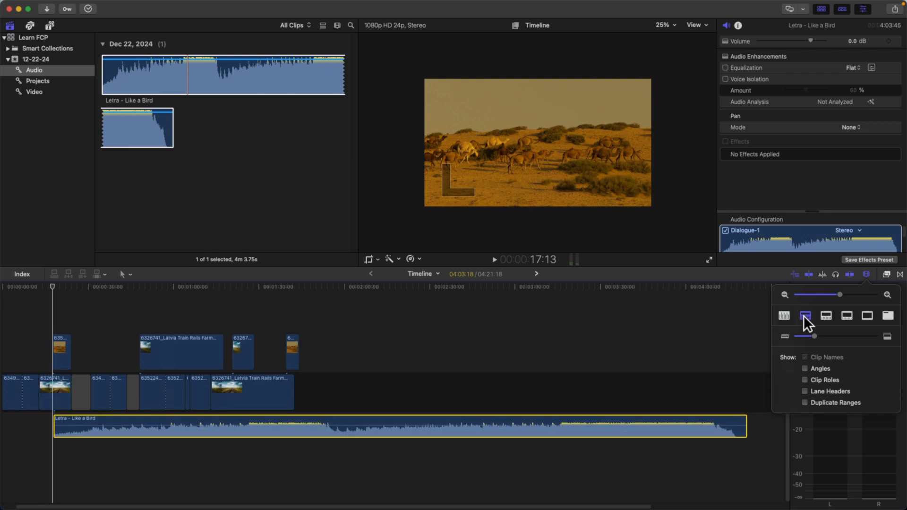
{"action": "left_click", "coordinate": [827, 315]}
{"action": "left_click", "coordinate": [844, 316]}
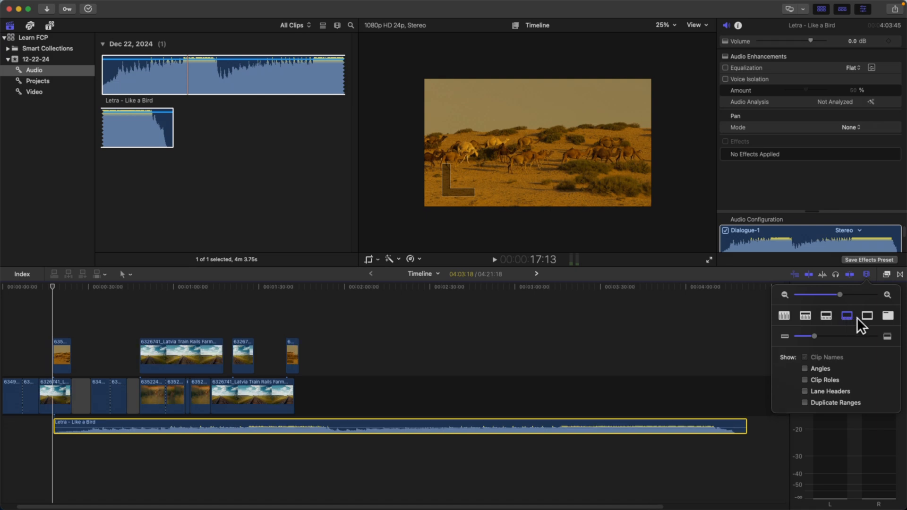
{"action": "left_click", "coordinate": [865, 316]}
{"action": "left_click", "coordinate": [840, 316]}
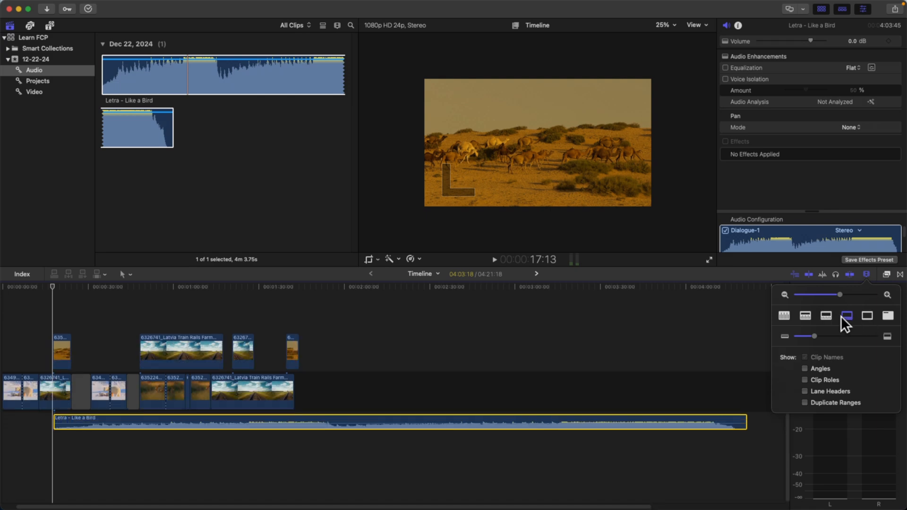
- Increase the clip height slightly in the timeline and close the clip appearance options
{"action": "left_click_drag", "start_coordinate": [812, 336], "coordinate": [827, 336]}
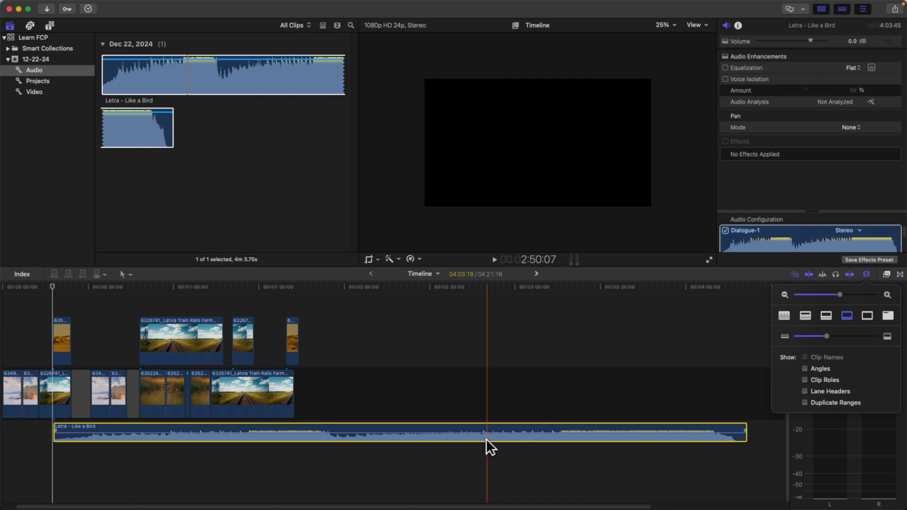
{"action": "left_click", "coordinate": [718, 352]}
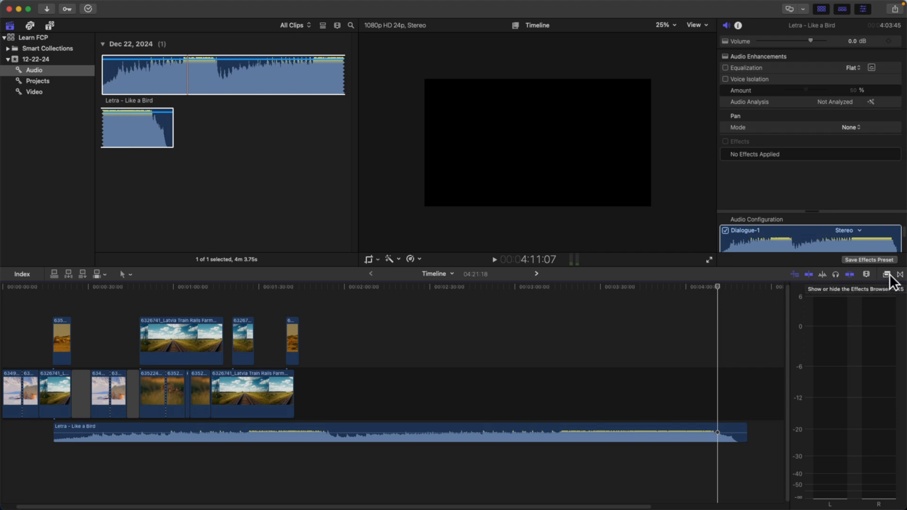
- Apply the Colorize effect from the Color effects to the longest connected train rails clip
{"action": "left_click", "coordinate": [887, 275]}
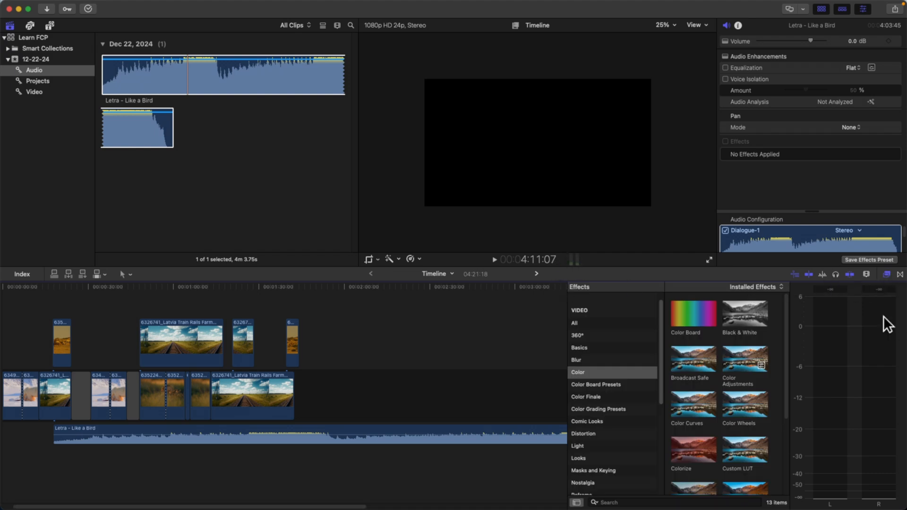
{"action": "left_click", "coordinate": [574, 257]}
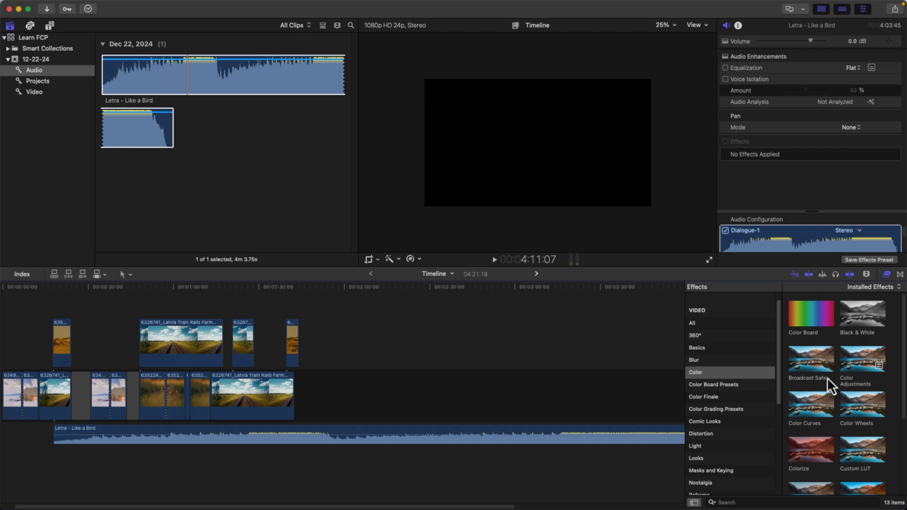
{"action": "scroll", "coordinate": [835, 361], "scroll_direction": "down", "scroll_amount": 1}
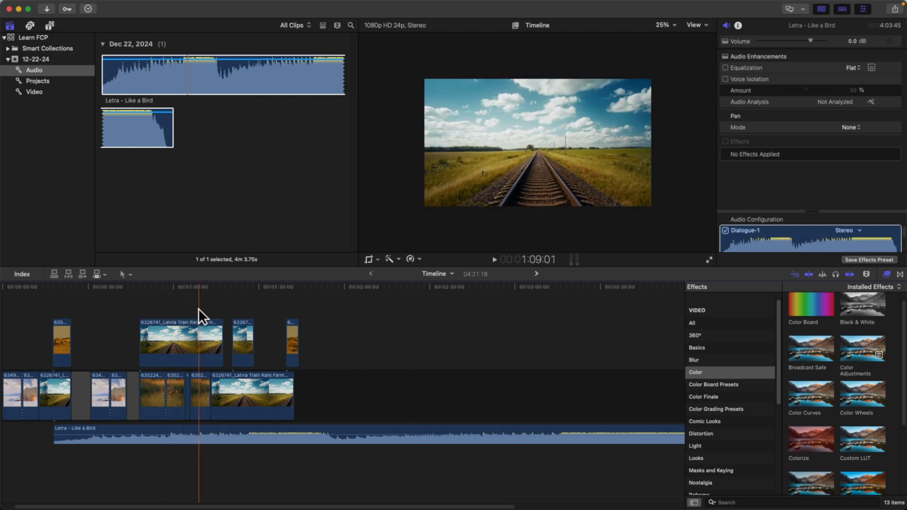
{"action": "left_click_drag", "start_coordinate": [818, 446], "coordinate": [182, 353]}
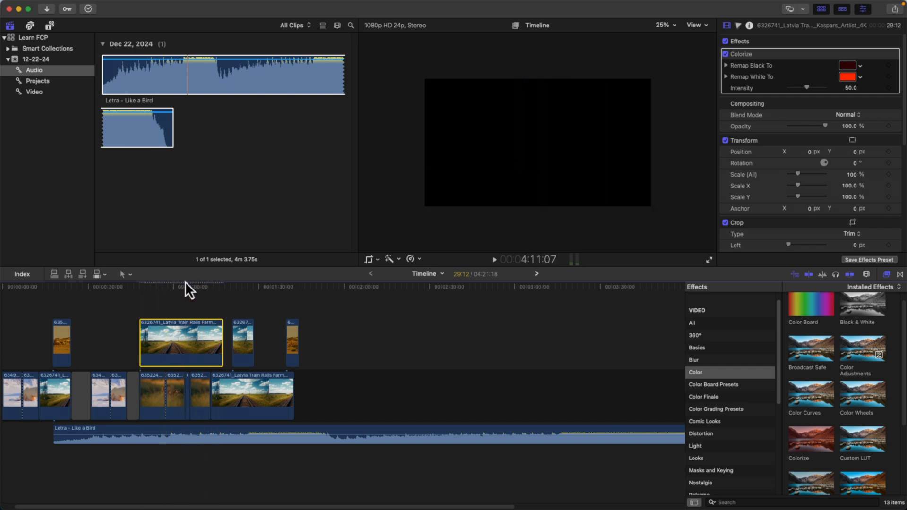
{"action": "scroll", "coordinate": [765, 335], "scroll_direction": "up", "scroll_amount": 3}
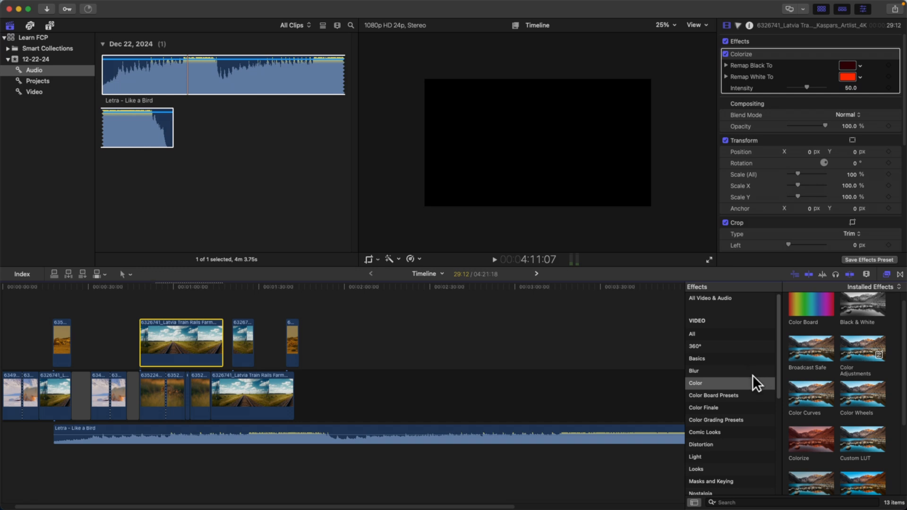
- Add a Divide transition between the two polar bears clips after the first gap and play it back
{"action": "left_click", "coordinate": [900, 274]}
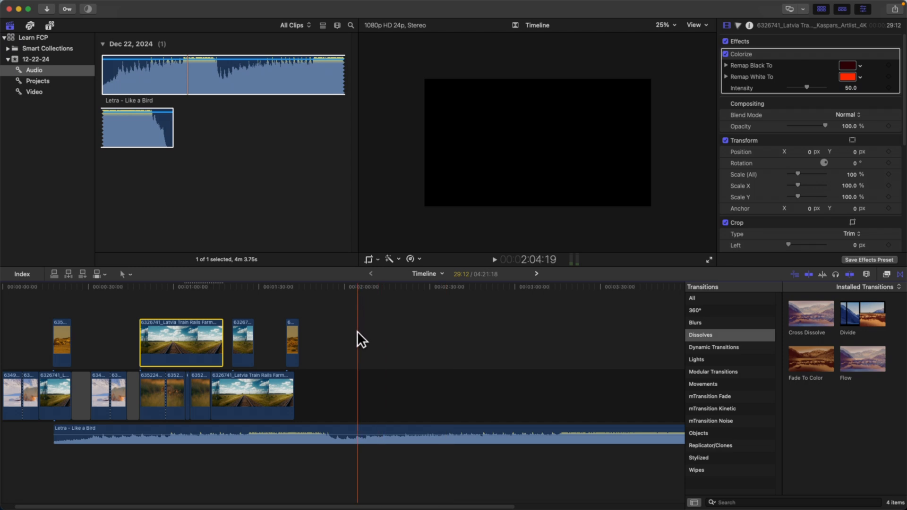
{"action": "left_click_drag", "start_coordinate": [869, 313], "coordinate": [107, 389]}
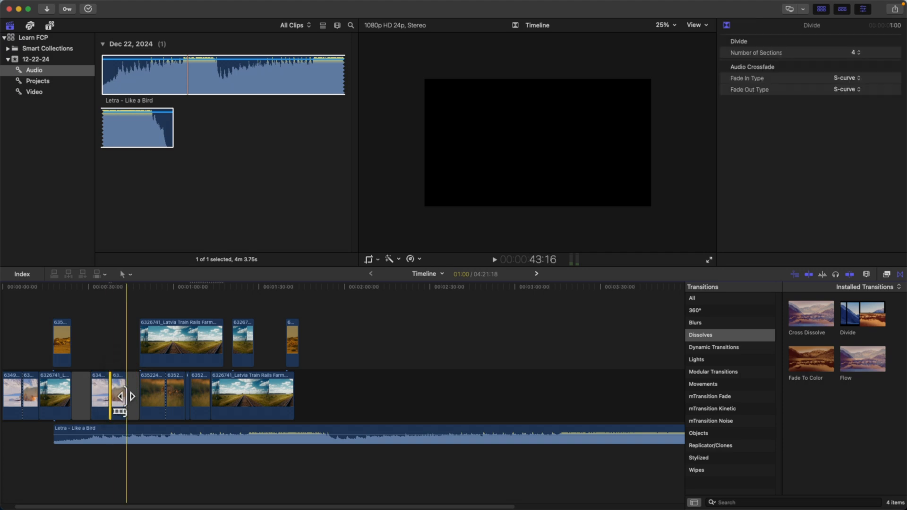
{"action": "key", "text": "space"}
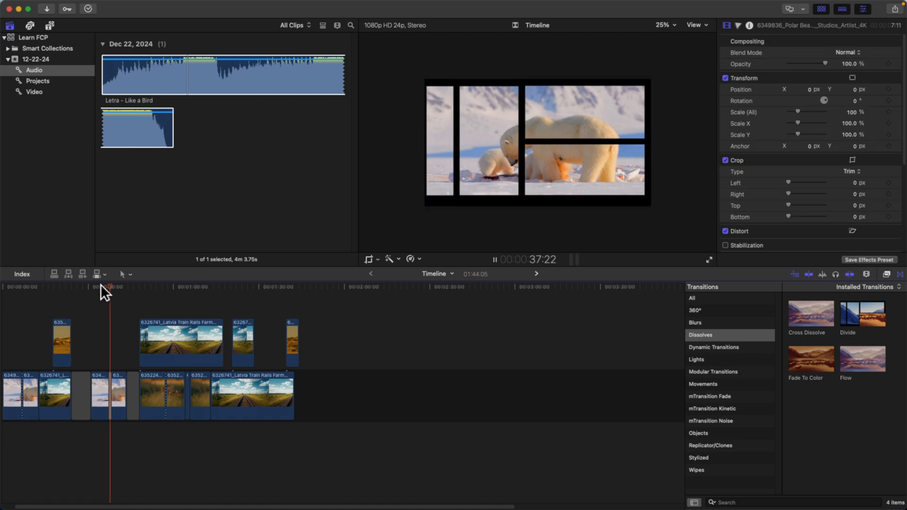
{"action": "key", "text": "space"}
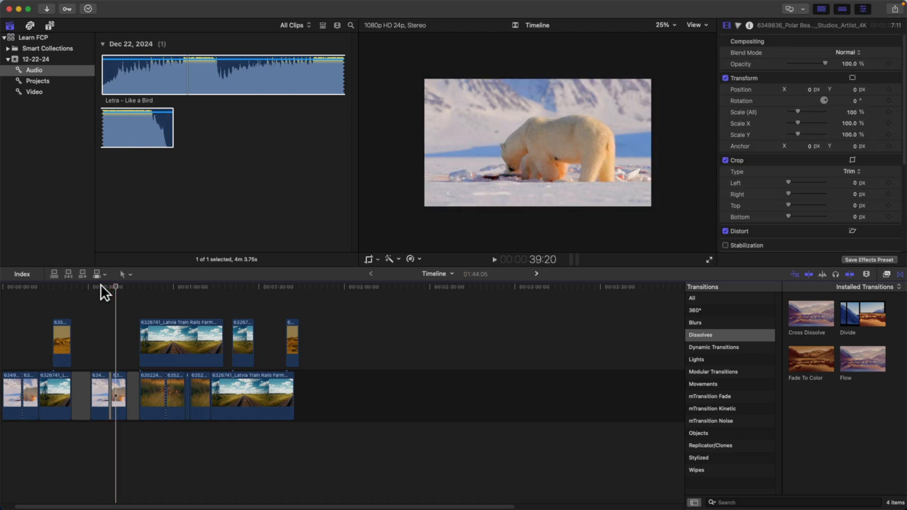
- Move the last connected walking camels clip to the end of the primary storyline and add a Divide transition before it, previewing the result
{"action": "left_click", "coordinate": [297, 355]}
{"action": "left_click_drag", "start_coordinate": [297, 355], "coordinate": [300, 392]}
{"action": "left_click_drag", "start_coordinate": [861, 319], "coordinate": [290, 399]}
{"action": "left_click_drag", "start_coordinate": [300, 285], "coordinate": [283, 284]}
{"action": "key", "text": "space"}
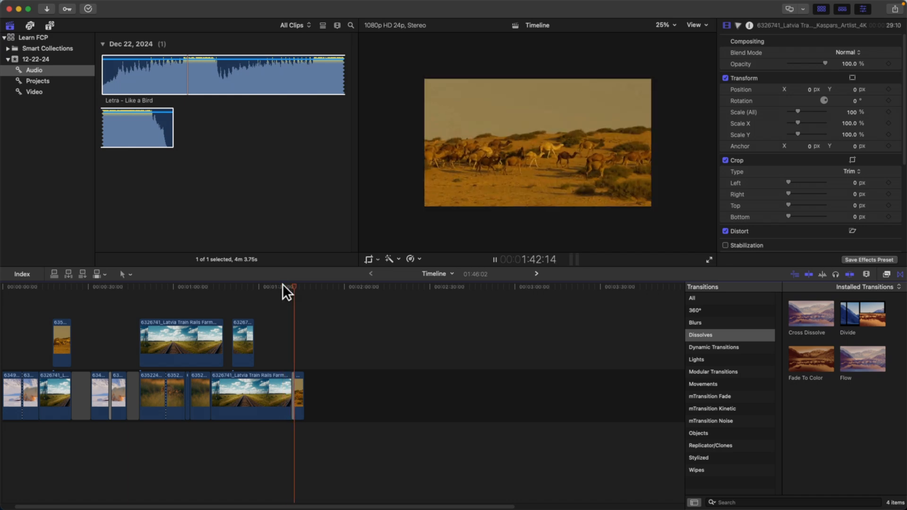
{"action": "key", "text": "space"}
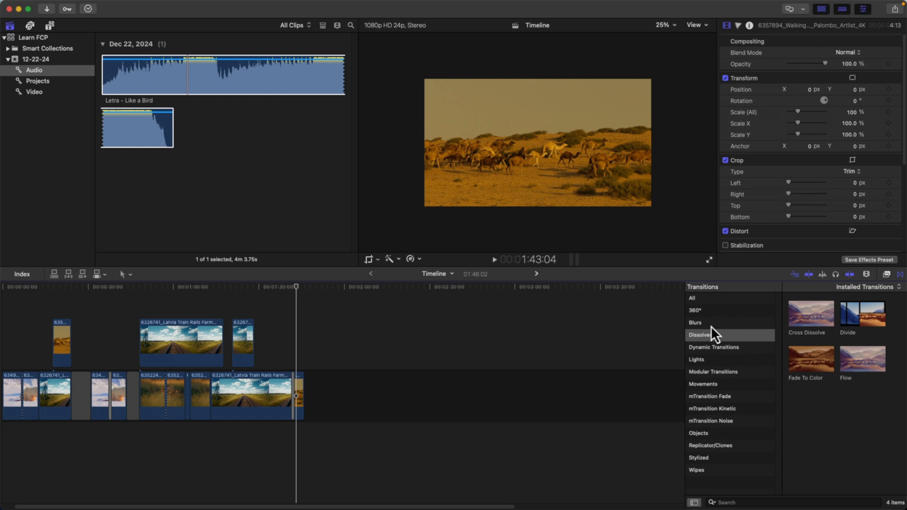
- Examine the transitions available in the Dissolves, Movements, mTransition Fade, mTransition Kinetic and mTransition Noise categories
{"action": "left_click", "coordinate": [814, 322]}
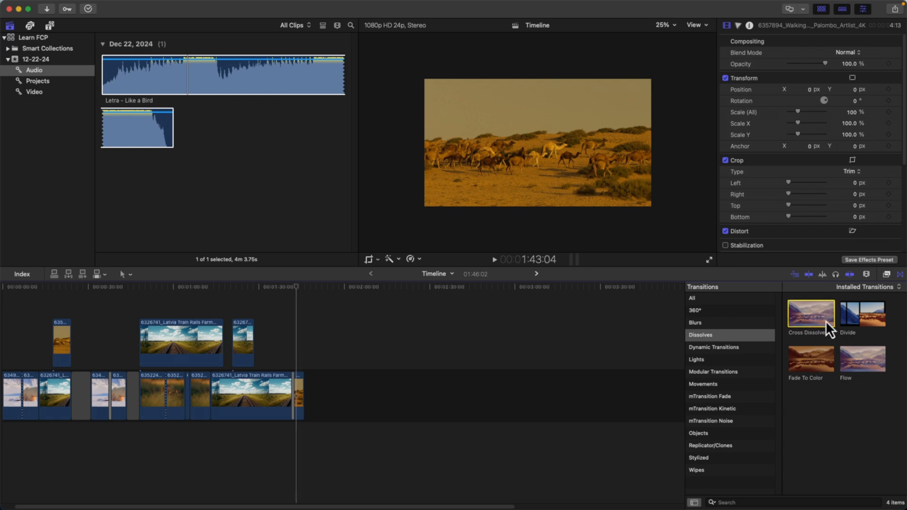
{"action": "left_click", "coordinate": [757, 362]}
{"action": "left_click", "coordinate": [709, 394]}
{"action": "left_click", "coordinate": [708, 419]}
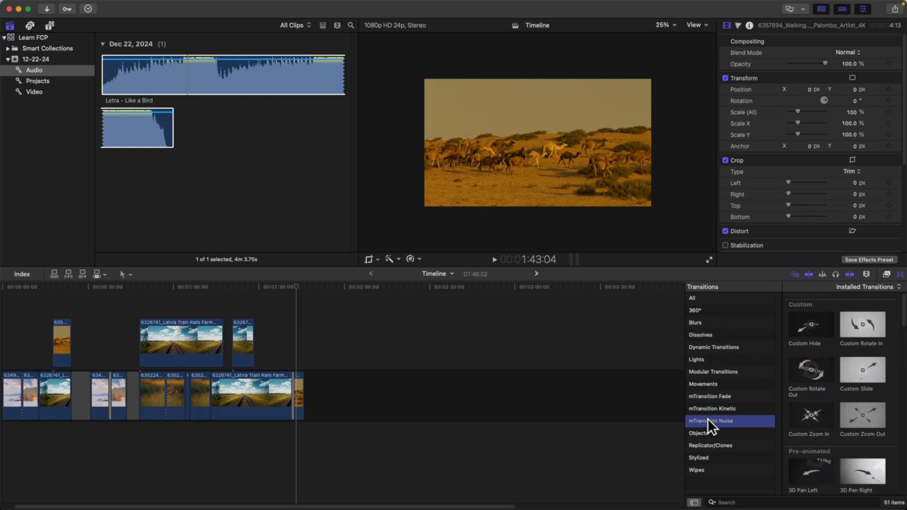
{"action": "left_click", "coordinate": [700, 396]}
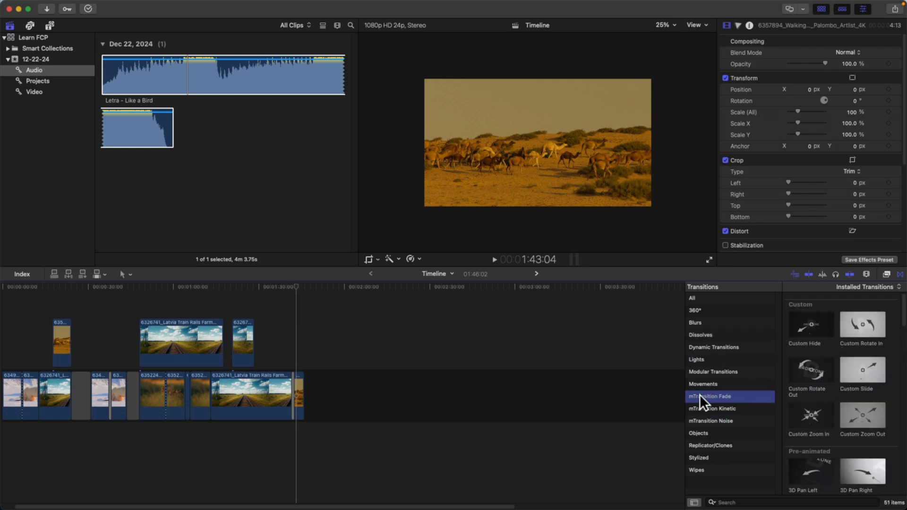
{"action": "left_click", "coordinate": [699, 413]}
{"action": "left_click", "coordinate": [697, 385]}
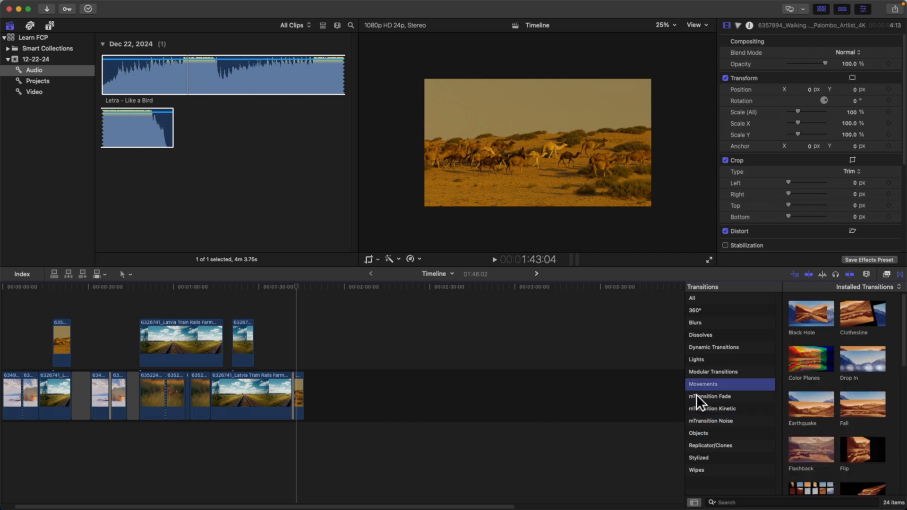
{"action": "left_click", "coordinate": [696, 395]}
{"action": "left_click", "coordinate": [696, 408]}
{"action": "left_click", "coordinate": [695, 419]}
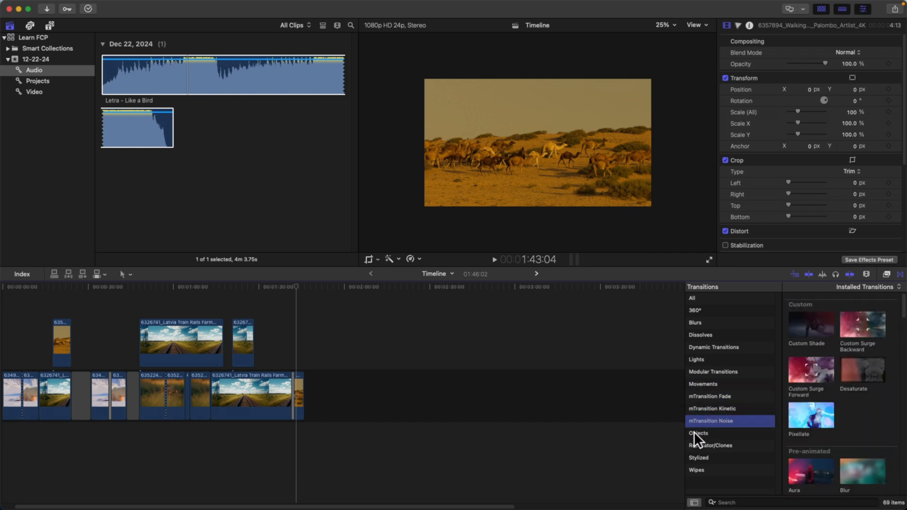
- Examine the transitions available in the 360° and Blurs categories
{"action": "left_click", "coordinate": [698, 444]}
{"action": "left_click", "coordinate": [696, 311]}
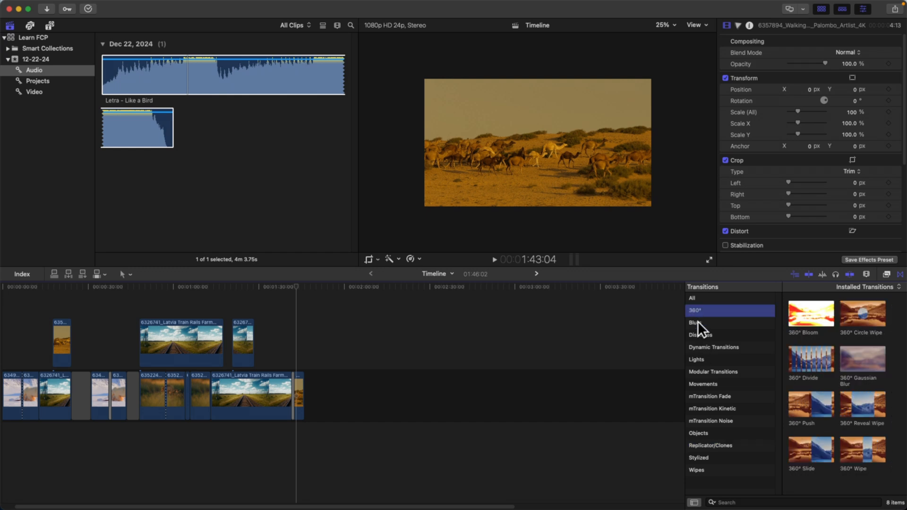
{"action": "left_click", "coordinate": [697, 323]}
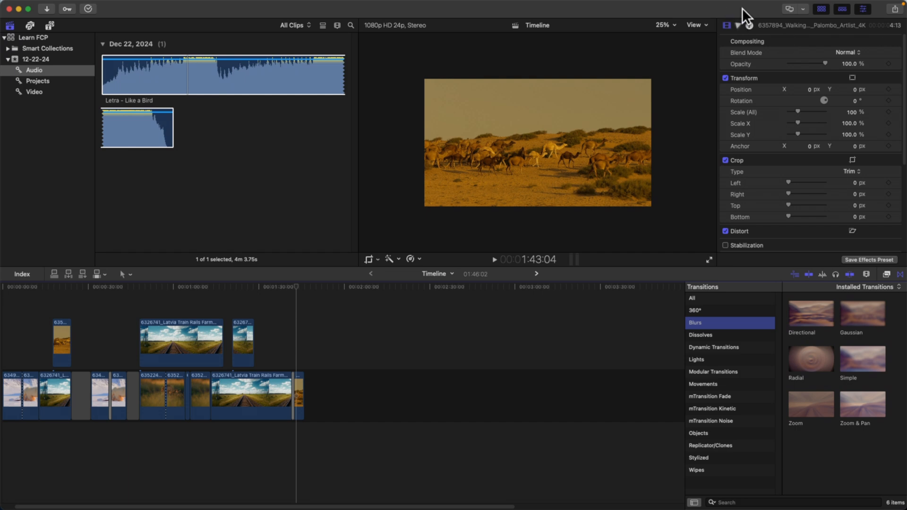
- Hide and restore the browser, the timeline and the inspector one after another
{"action": "left_click", "coordinate": [821, 9]}
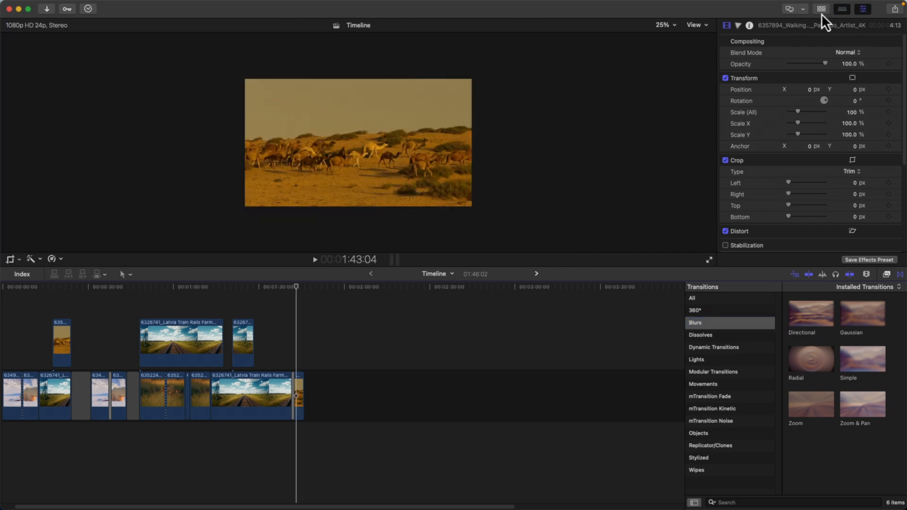
{"action": "key", "text": "ctrl+super+1"}
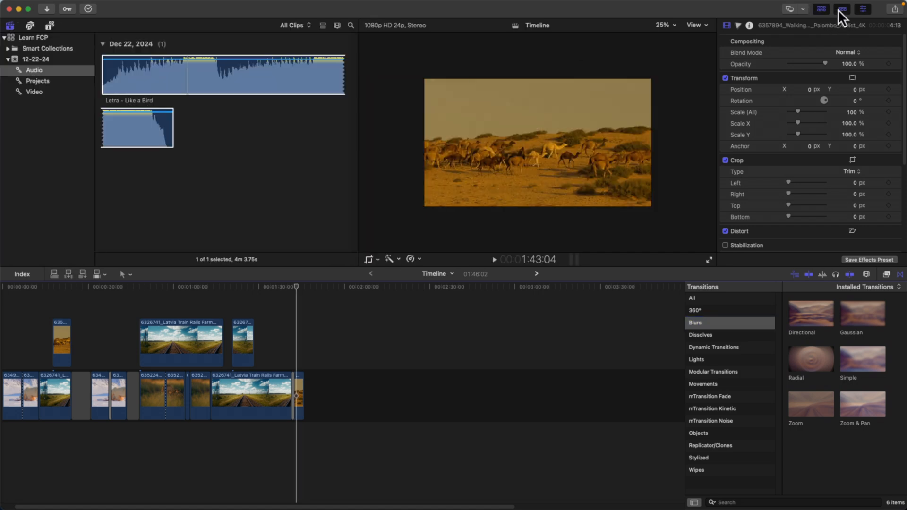
{"action": "left_click", "coordinate": [841, 11]}
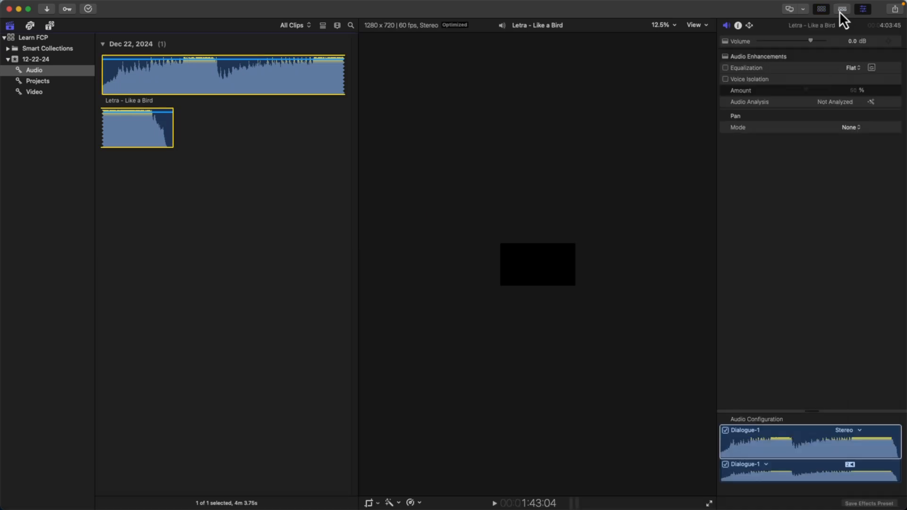
{"action": "key", "text": "ctrl+super+2"}
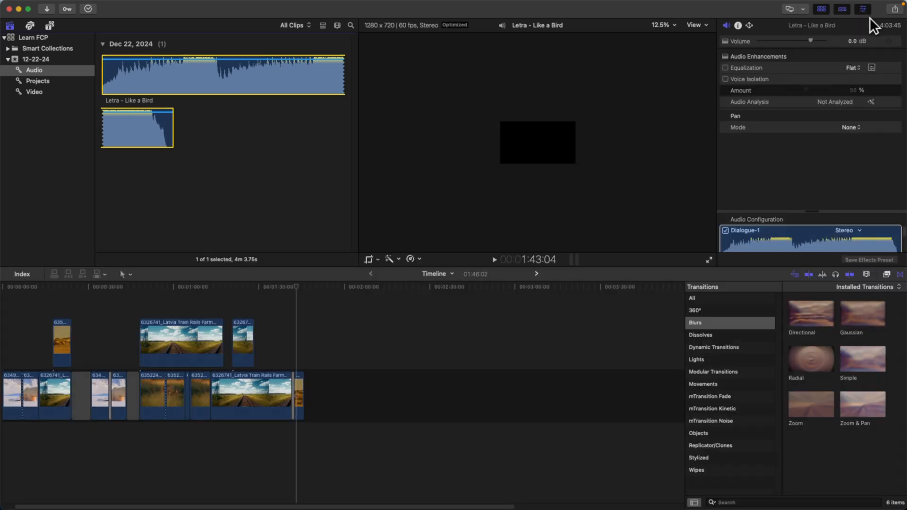
{"action": "left_click", "coordinate": [862, 10]}
{"action": "left_click", "coordinate": [861, 10]}
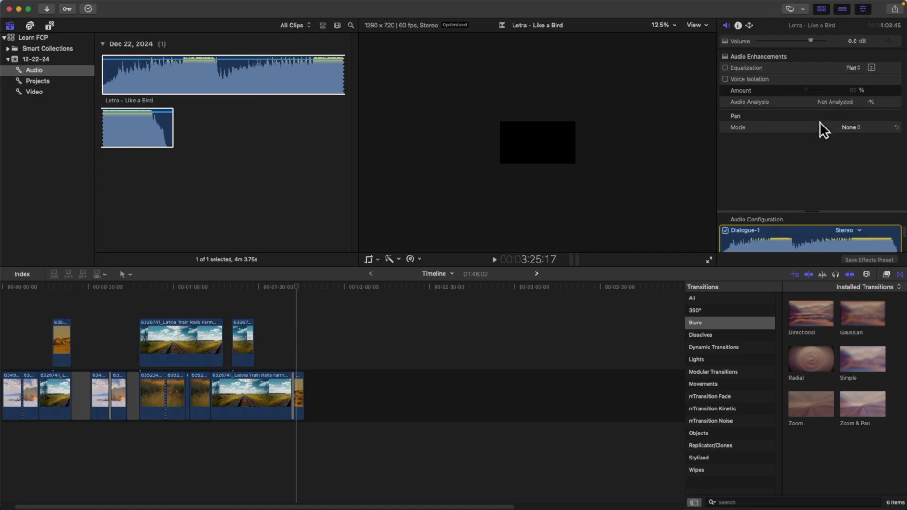
- Select the longest connected train rails clip, review its inspector settings and expand the inspector to full height
{"action": "left_click", "coordinate": [156, 340]}
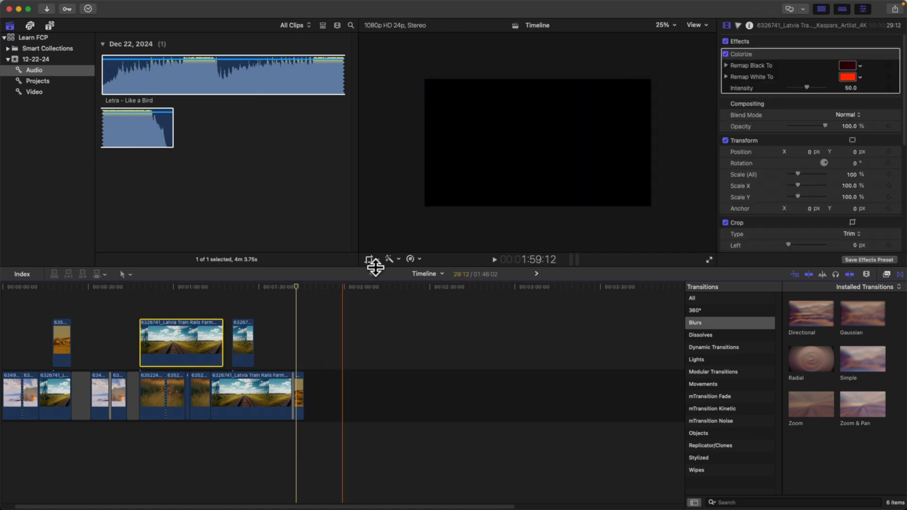
{"action": "scroll", "coordinate": [809, 112], "scroll_direction": "down", "scroll_amount": 5}
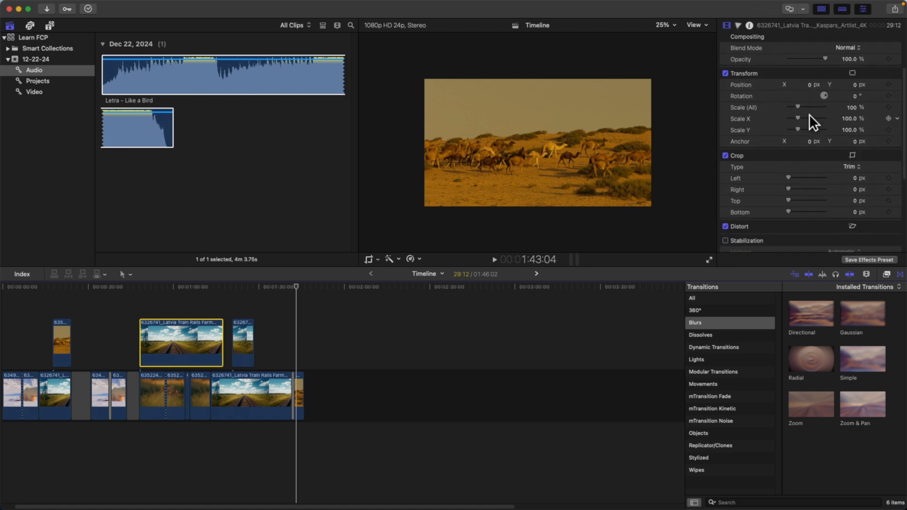
{"action": "scroll", "coordinate": [808, 112], "scroll_direction": "up", "scroll_amount": 5}
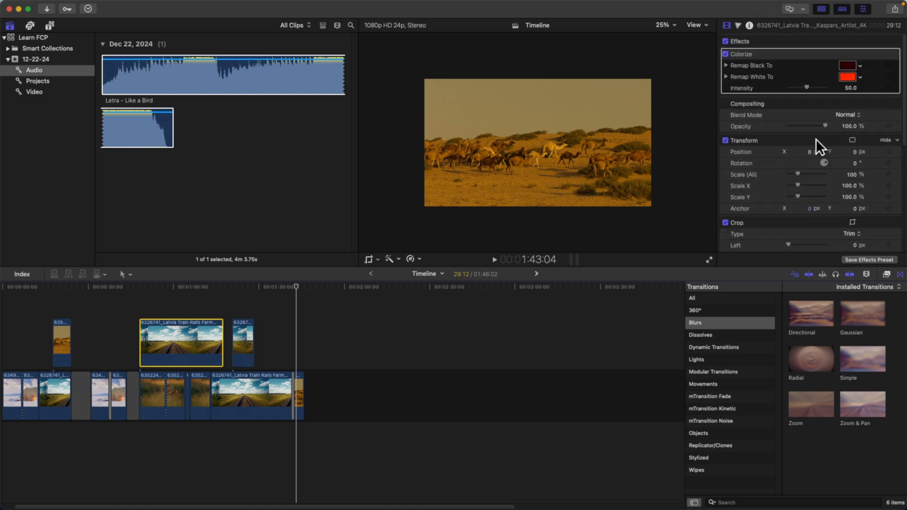
{"action": "scroll", "coordinate": [816, 139], "scroll_direction": "down", "scroll_amount": 5}
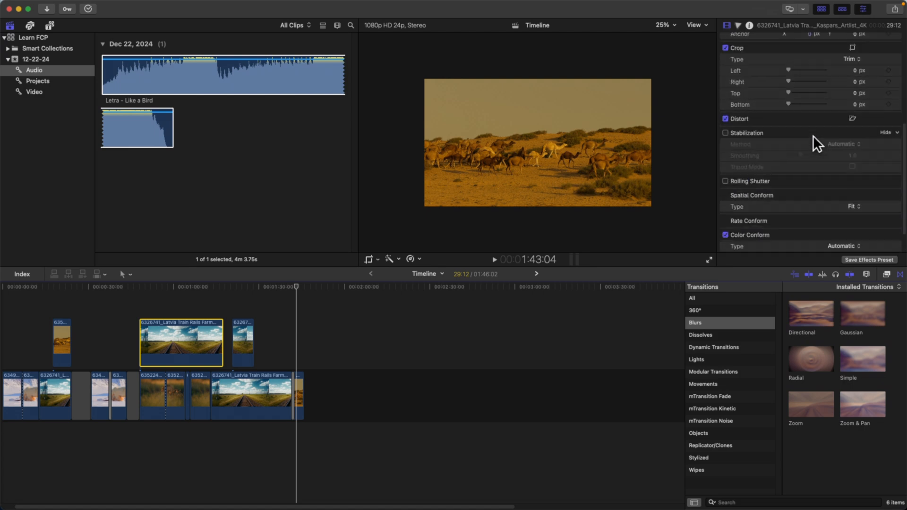
{"action": "double_click", "coordinate": [798, 24]}
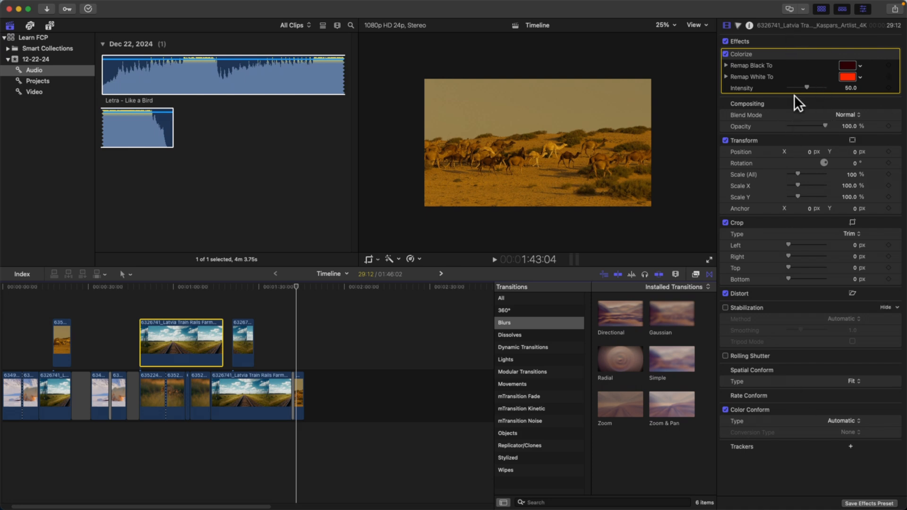
- Hide and show the full-height inspector, followed by the timeline, once more
{"action": "left_click", "coordinate": [863, 10]}
{"action": "left_click", "coordinate": [863, 10]}
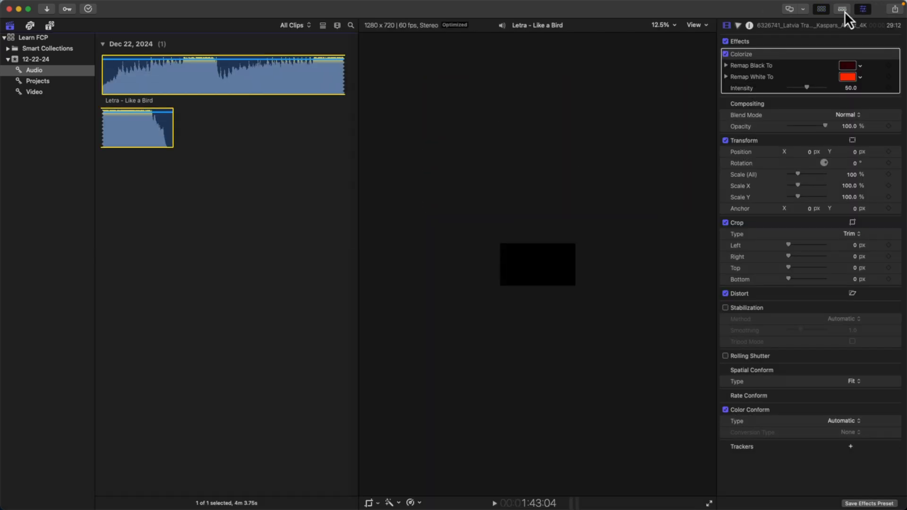
{"action": "left_click", "coordinate": [844, 11]}
{"action": "left_click", "coordinate": [842, 12]}
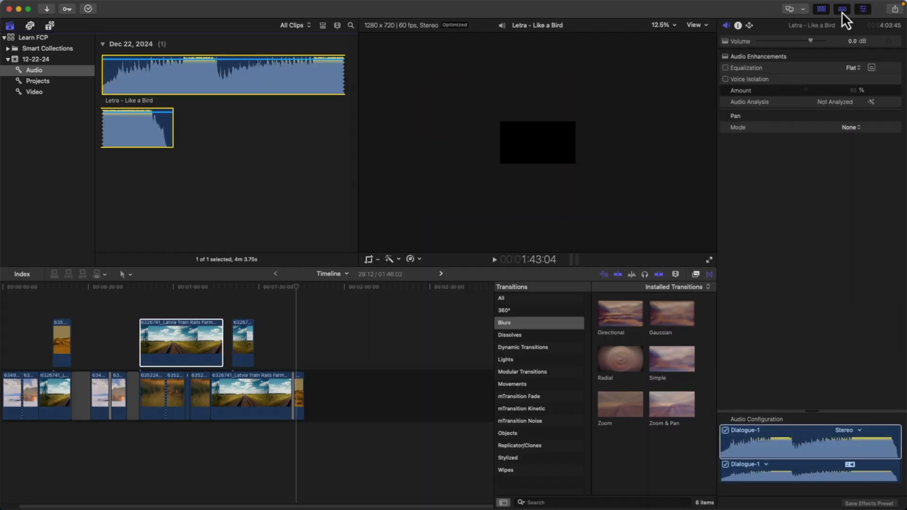
- Send the viewer to the secondary display and return it to the main window
{"action": "left_click", "coordinate": [790, 12]}
{"action": "left_click", "coordinate": [790, 12]}
{"action": "left_click", "coordinate": [789, 12]}
{"action": "left_click", "coordinate": [802, 10]}
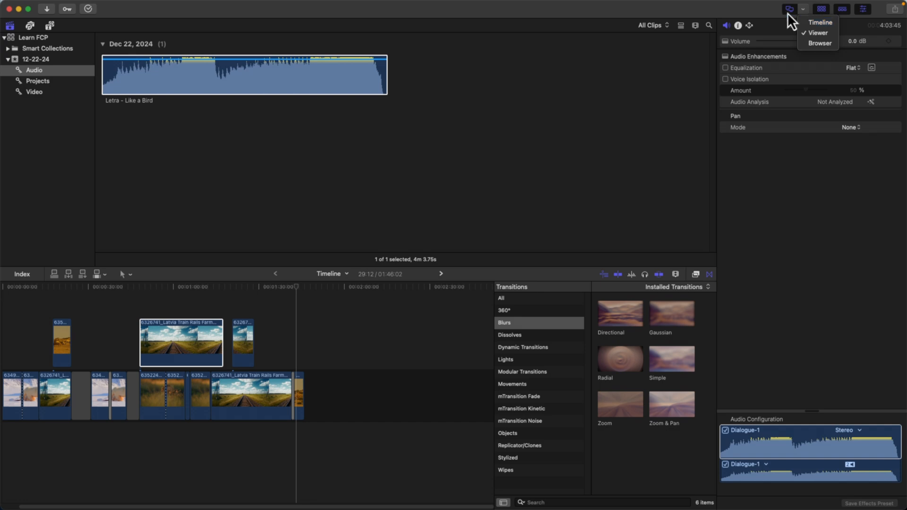
{"action": "left_click", "coordinate": [813, 32]}
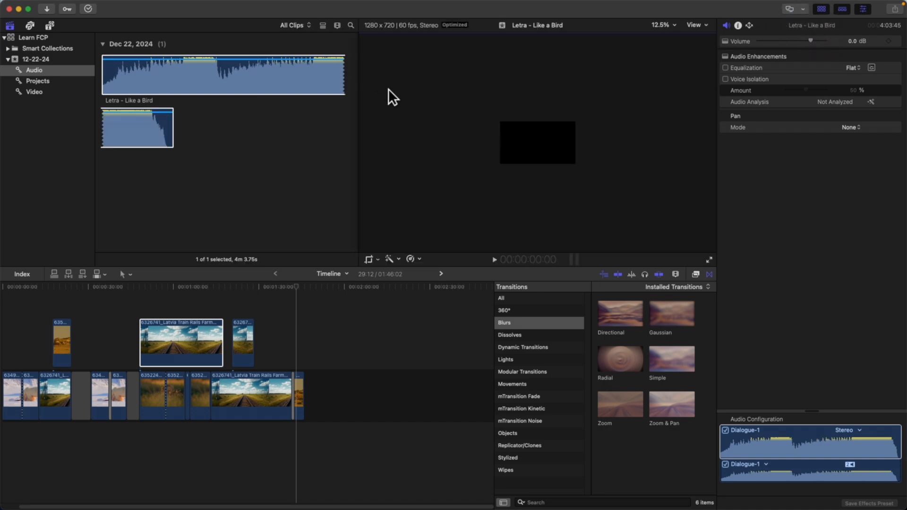
- Examine the available file, trim, clip, modify and view commands and the viewer's display options
{"action": "mouse_move", "coordinate": [357, 2]}
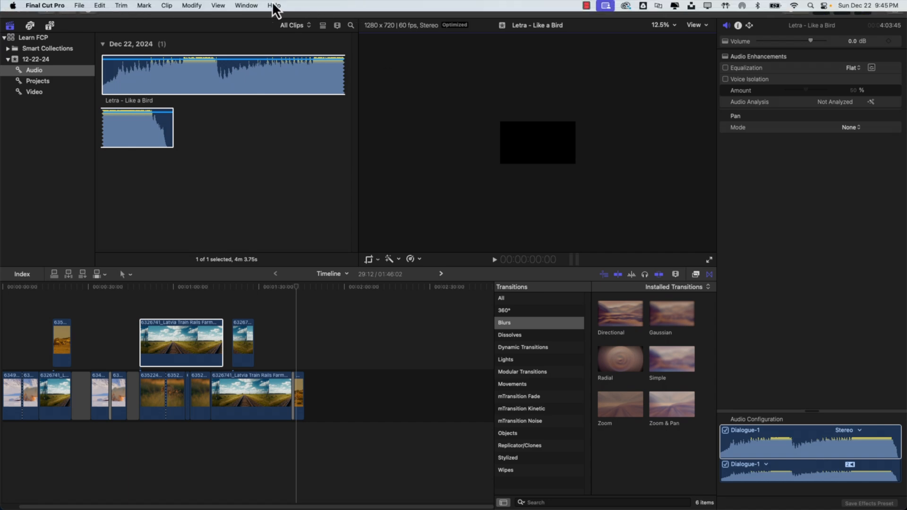
{"action": "left_click", "coordinate": [76, 8]}
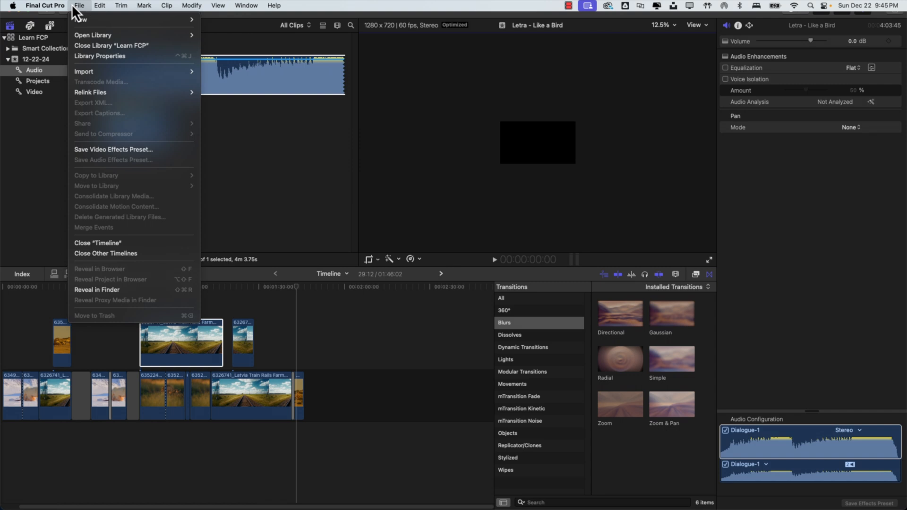
{"action": "mouse_move", "coordinate": [101, 4]}
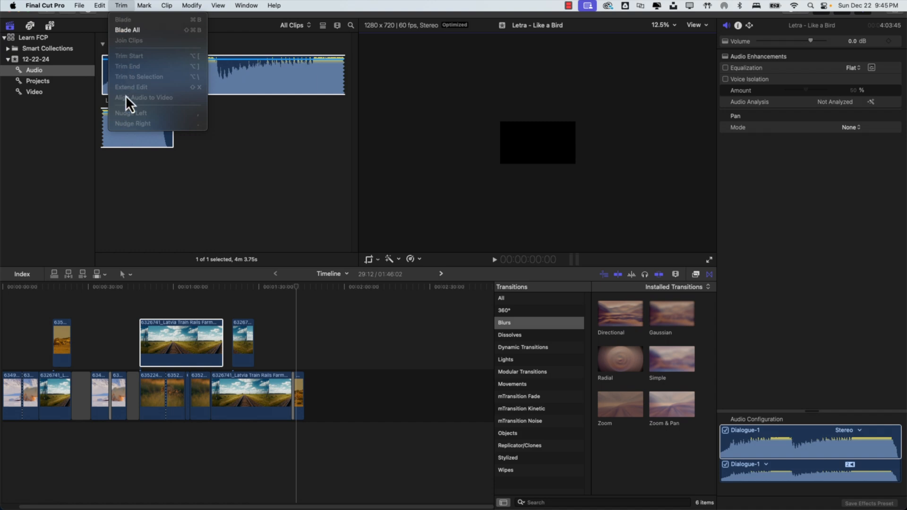
{"action": "mouse_move", "coordinate": [148, 4]}
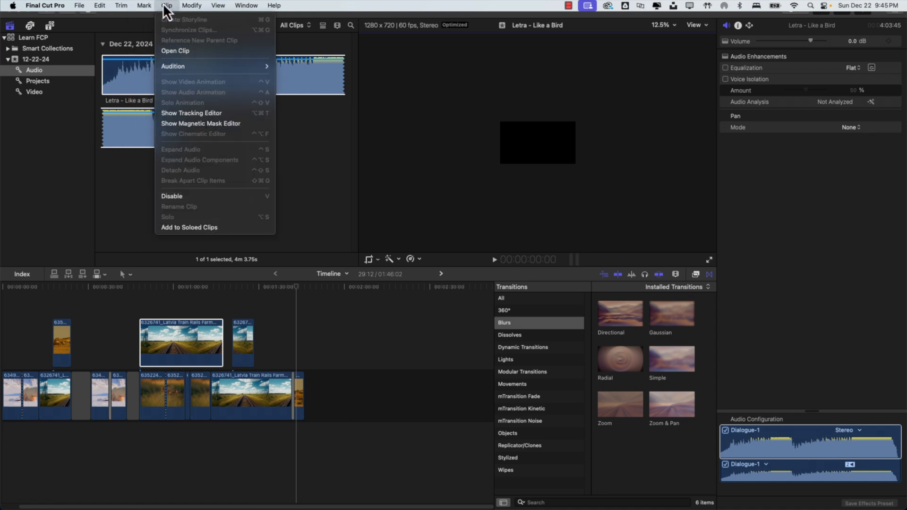
{"action": "mouse_move", "coordinate": [194, 6]}
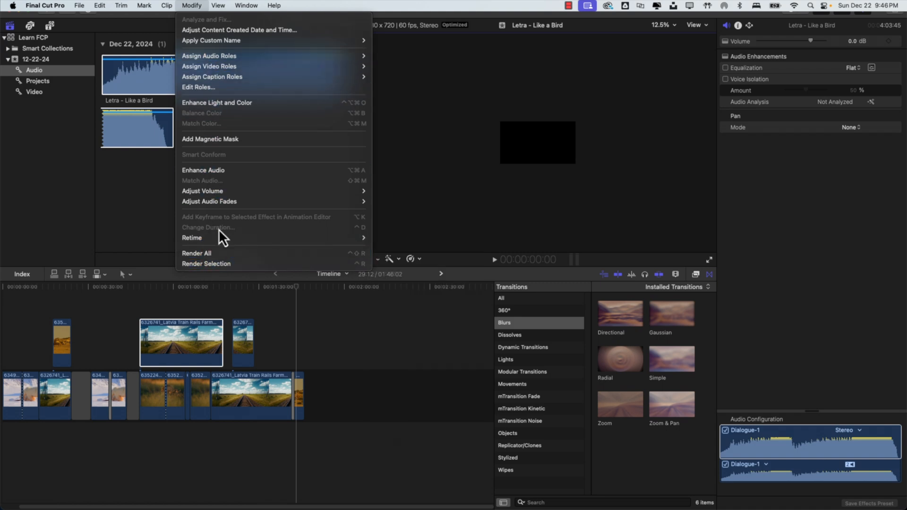
{"action": "mouse_move", "coordinate": [222, 3]}
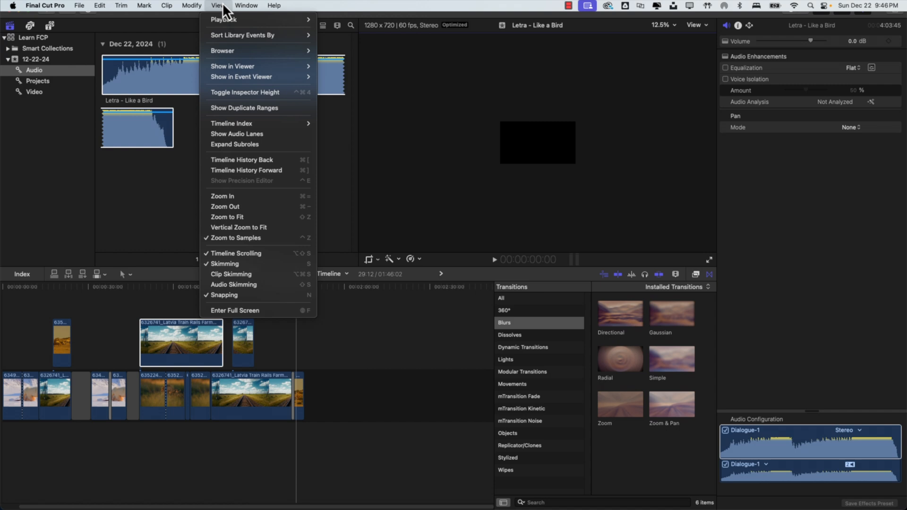
{"action": "left_click", "coordinate": [705, 27]}
{"action": "left_click", "coordinate": [704, 25]}
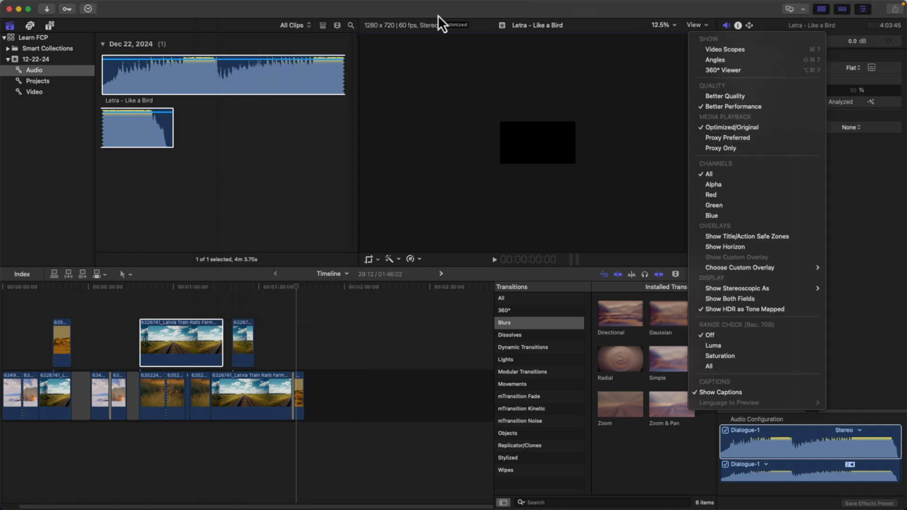
- Choose the Default workspace for the window layout
{"action": "left_click", "coordinate": [238, 2]}
{"action": "left_click", "coordinate": [246, 6]}
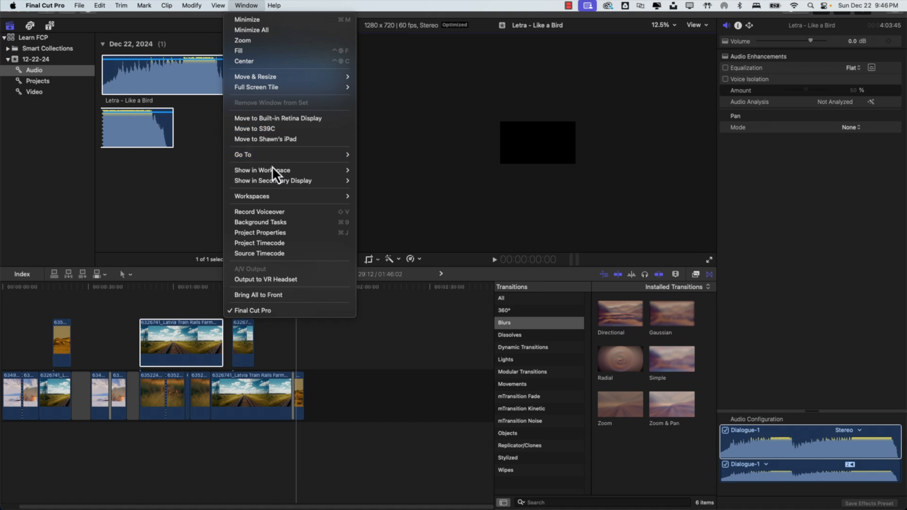
{"action": "mouse_move", "coordinate": [271, 195]}
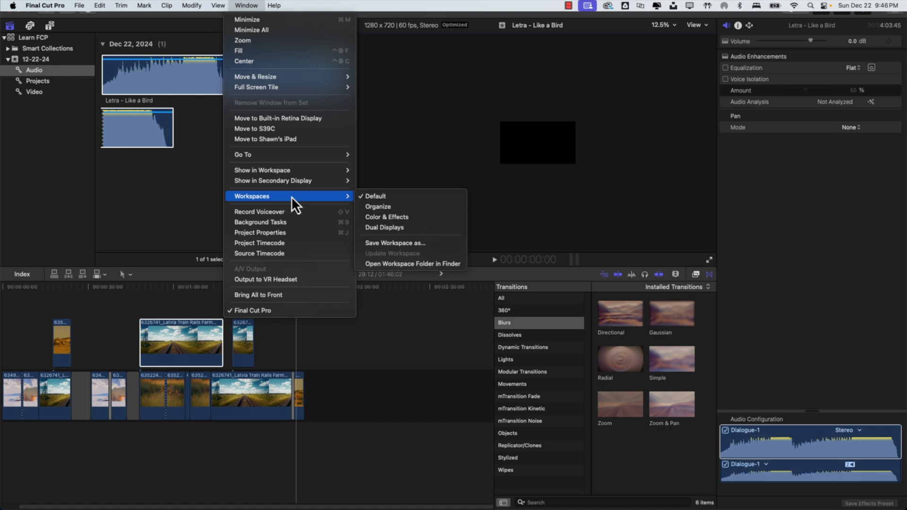
{"action": "left_click", "coordinate": [407, 194]}
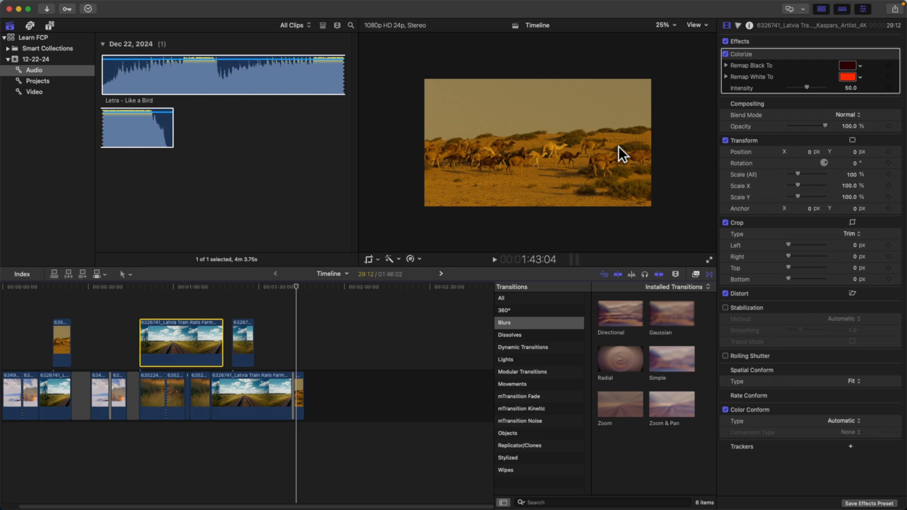
- Switch the window layout to the Color & Effects workspace
{"action": "mouse_move", "coordinate": [455, 5]}
{"action": "left_click", "coordinate": [246, 5]}
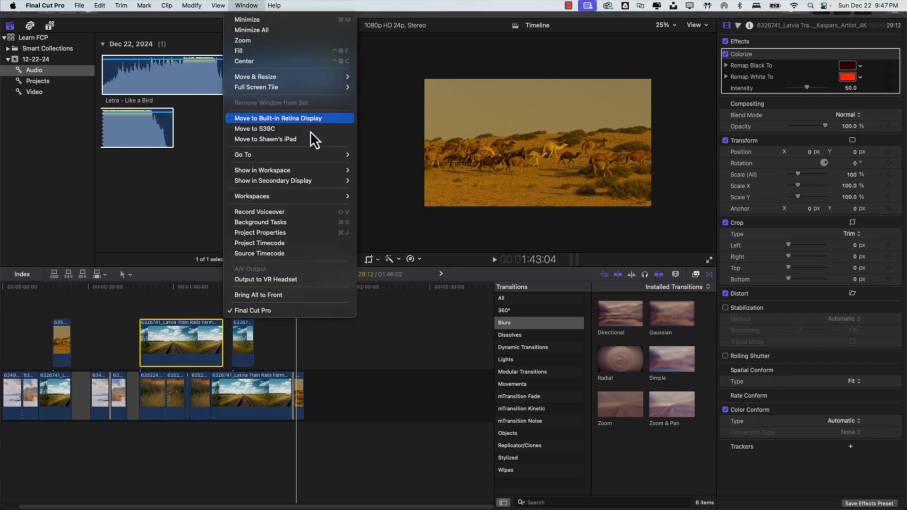
{"action": "mouse_move", "coordinate": [331, 198]}
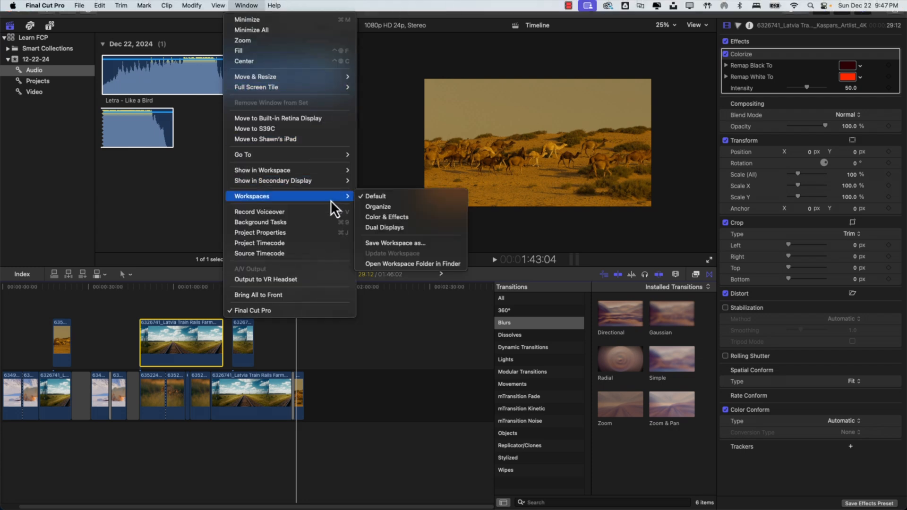
{"action": "left_click", "coordinate": [379, 218]}
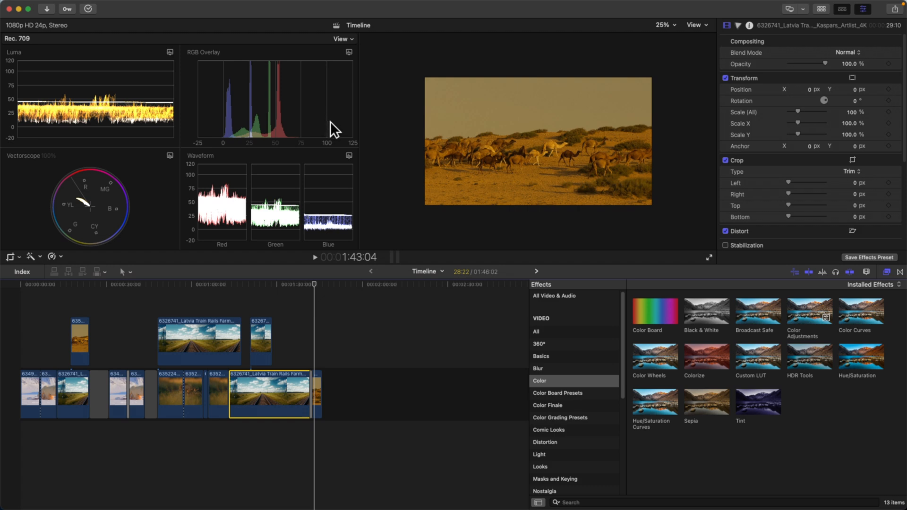
{"action": "mouse_move", "coordinate": [412, 4]}
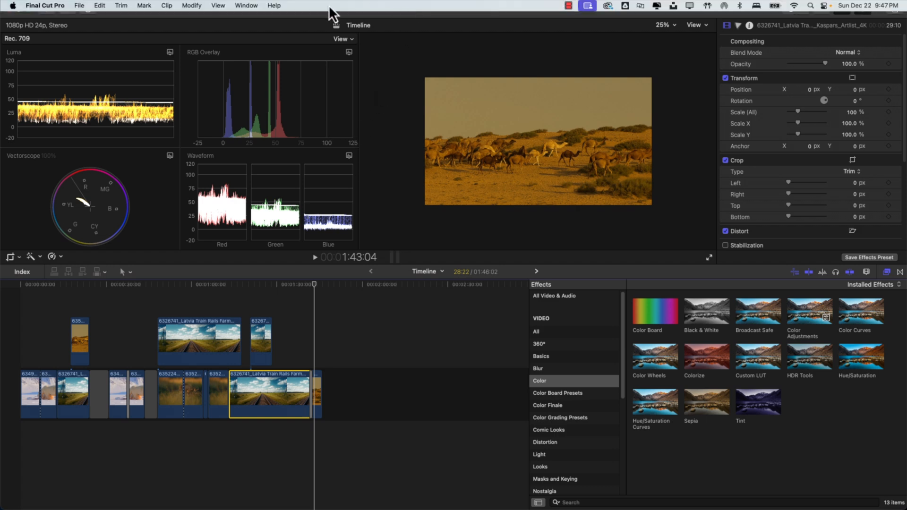
{"action": "left_click", "coordinate": [246, 5]}
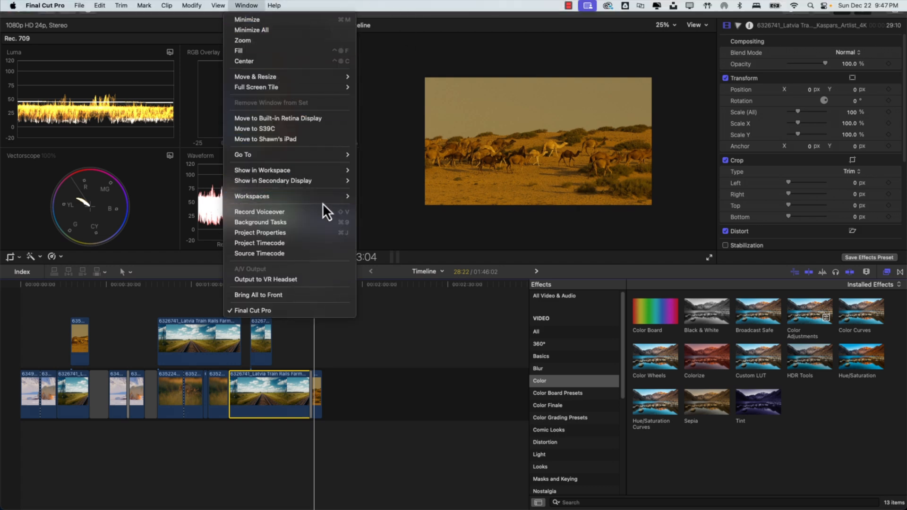
{"action": "mouse_move", "coordinate": [324, 197]}
{"action": "left_click", "coordinate": [619, 231]}
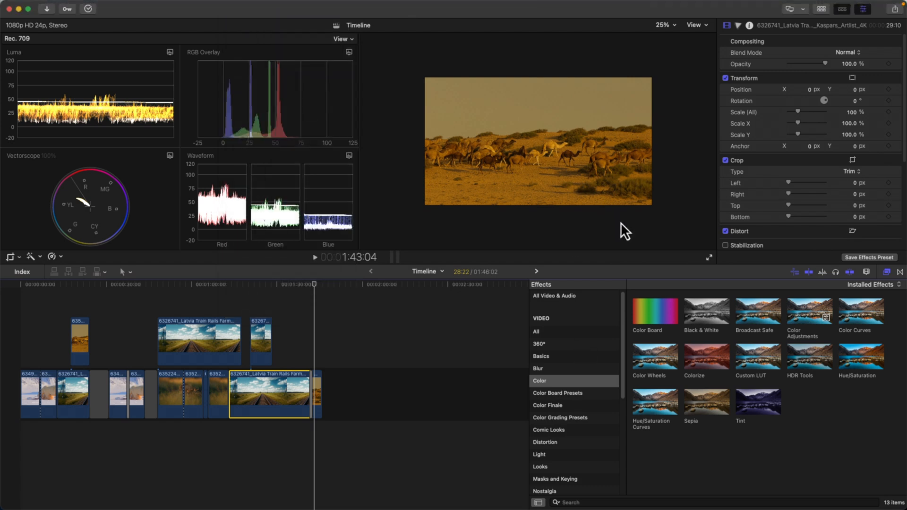